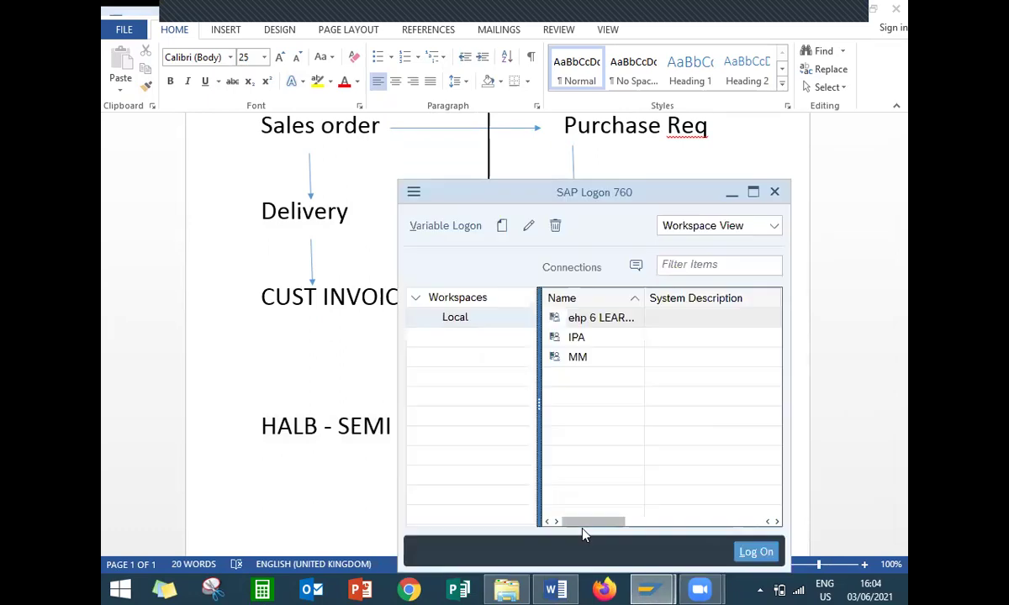
Open the ehp 6 connection in SAP Logon and try to bring its logon window to the front.
{"action": "left_click", "coordinate": [609, 317]}
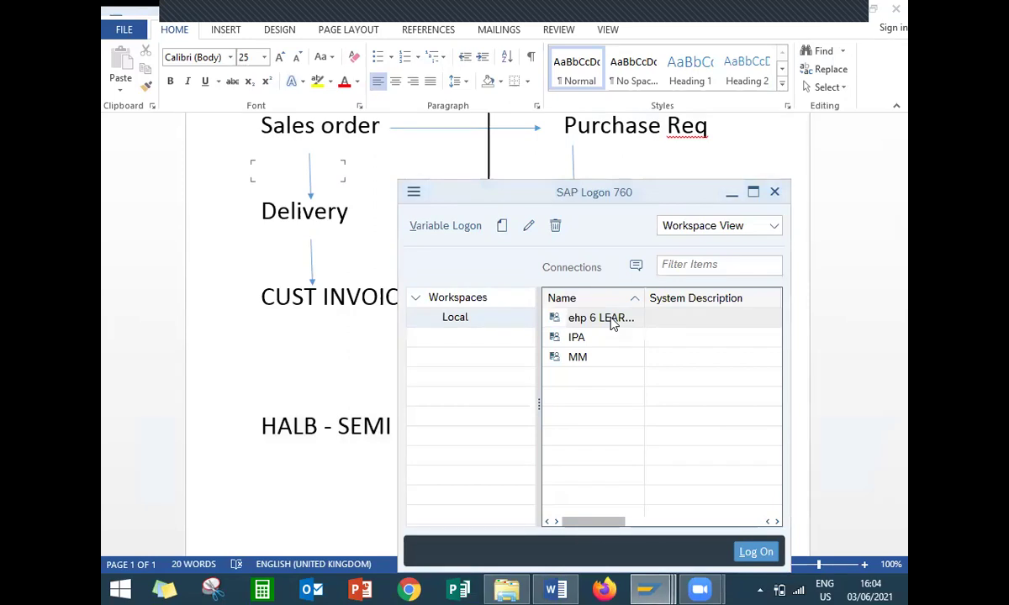
{"action": "mouse_move", "coordinate": [650, 590]}
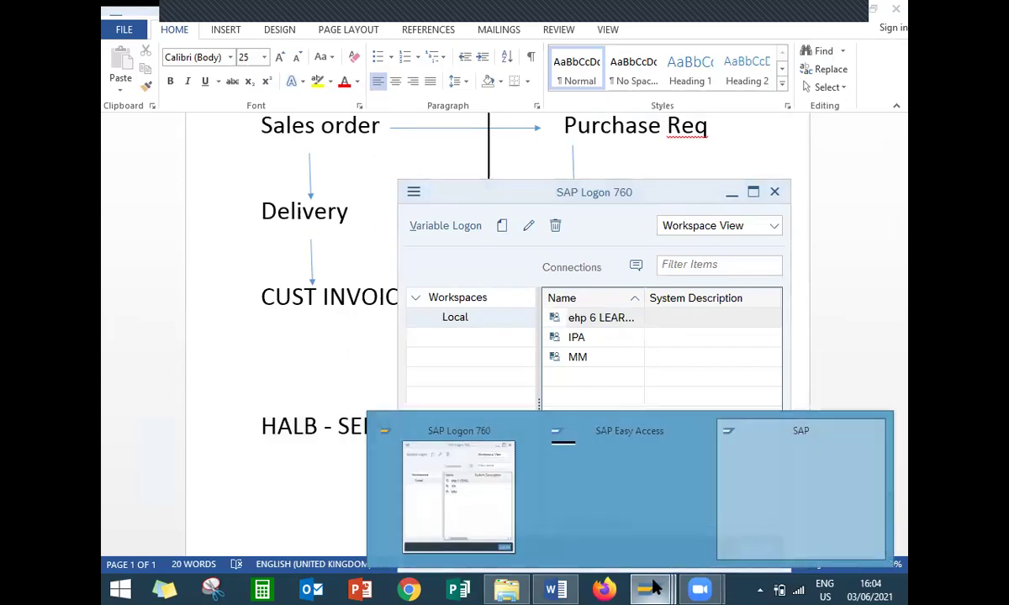
{"action": "left_click", "coordinate": [772, 468]}
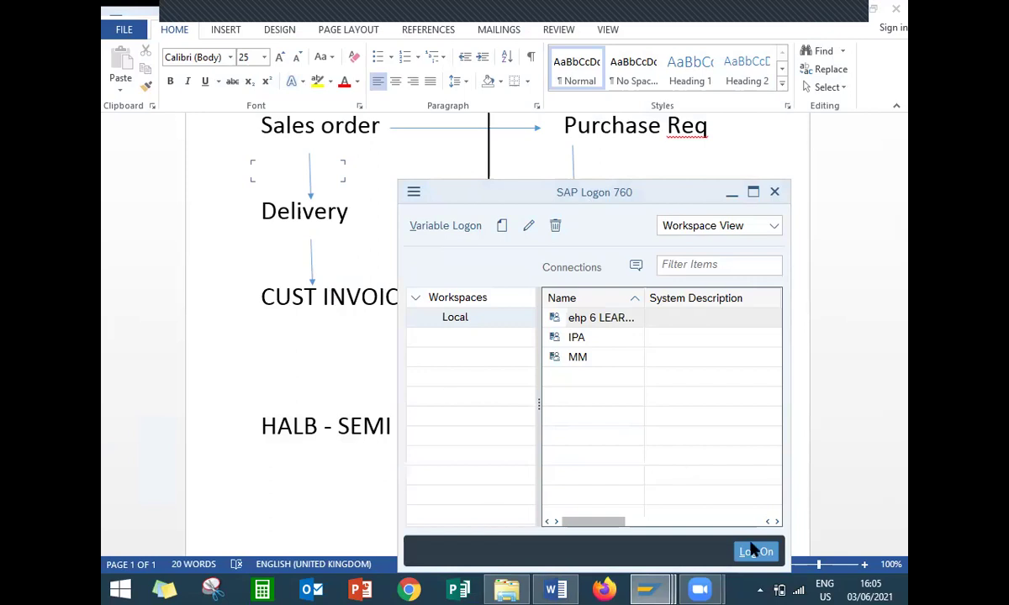
{"action": "mouse_move", "coordinate": [648, 576]}
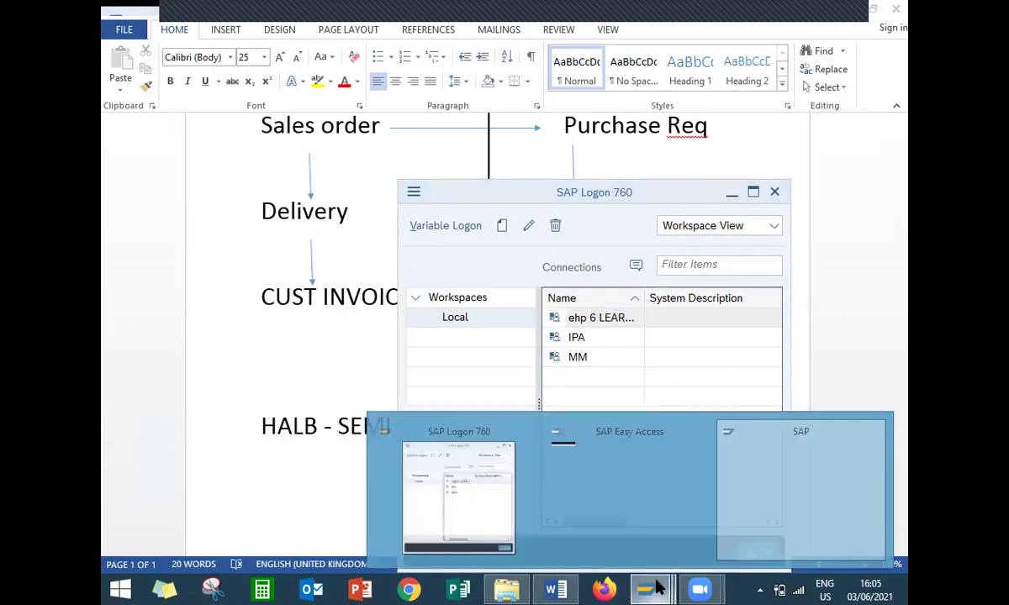
{"action": "left_click", "coordinate": [663, 493]}
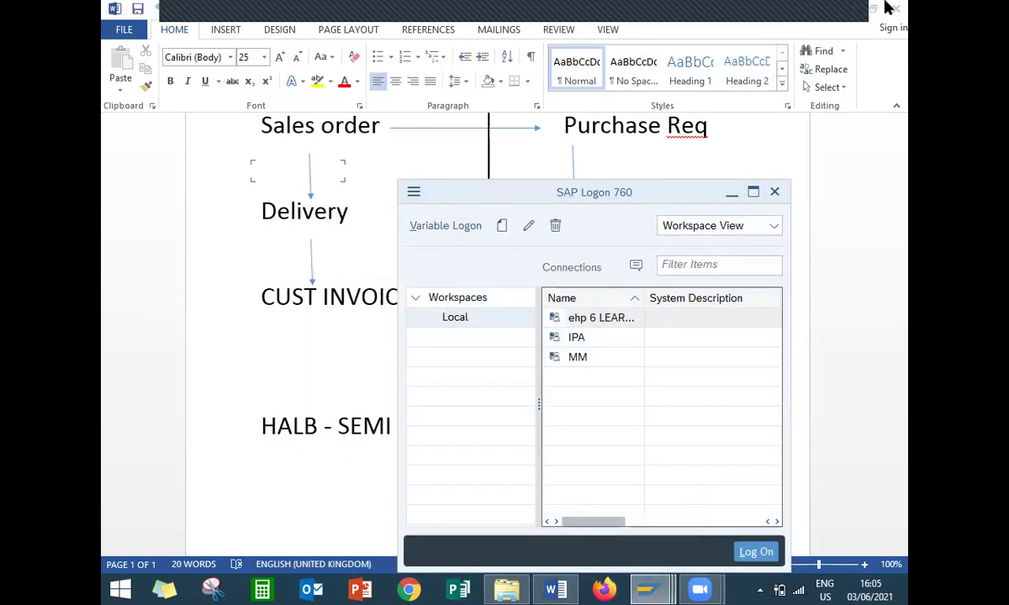
Minimize the Word document and the Youtube folder window, and switch to the SAP logon screen.
{"action": "left_click", "coordinate": [853, 13]}
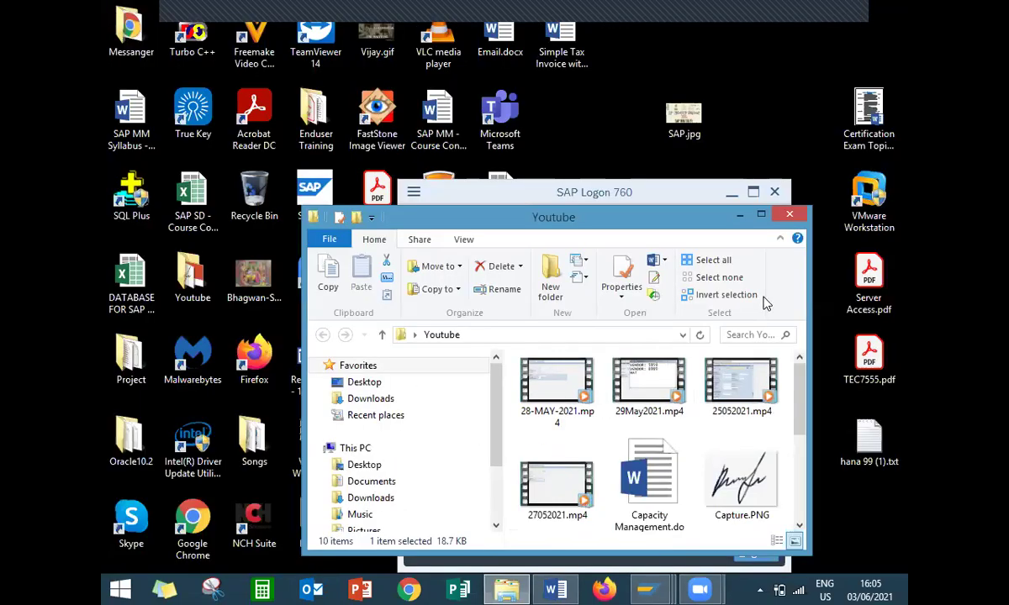
{"action": "left_click", "coordinate": [739, 215]}
{"action": "left_click", "coordinate": [649, 588]}
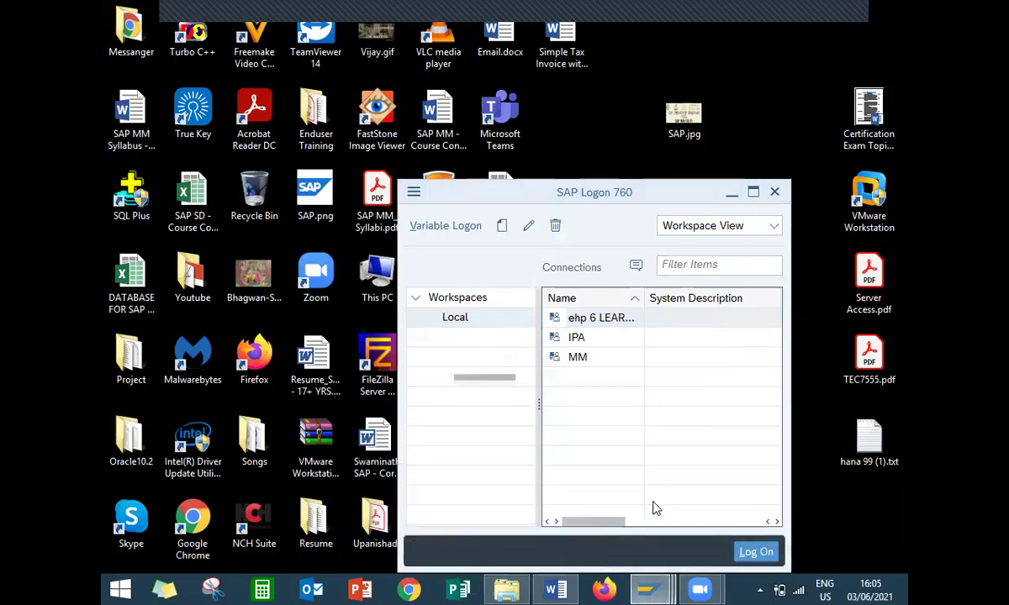
{"action": "mouse_move", "coordinate": [643, 587]}
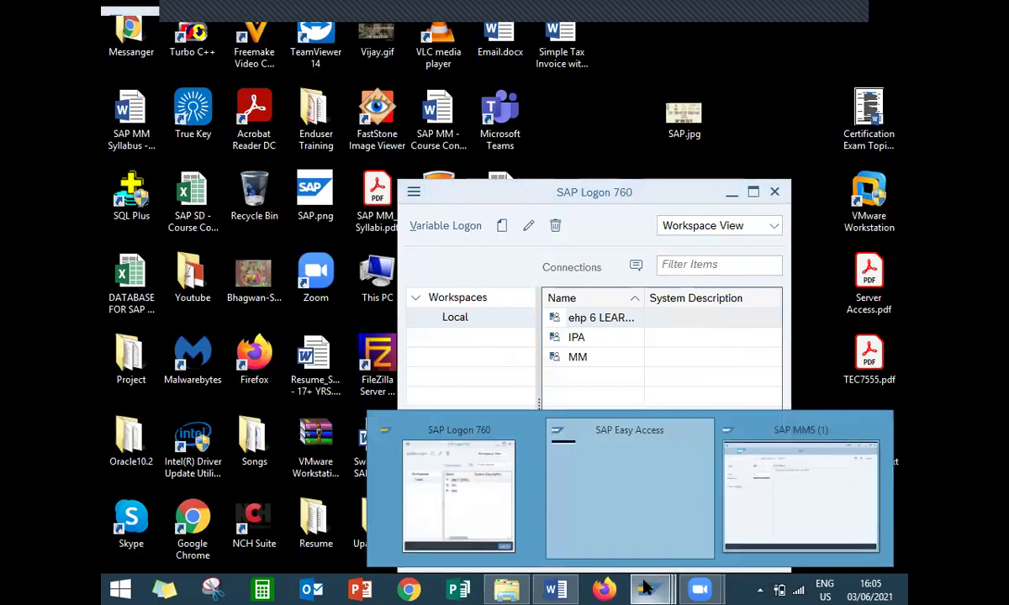
{"action": "left_click", "coordinate": [761, 494]}
Log on to client 800 with the user name and account password, continuing without ending any other logons.
{"action": "key", "text": "space"}
{"action": "key", "text": "Down"}
{"action": "key", "text": "Return"}
{"action": "key", "text": "Tab"}
{"action": "type", "text": "••••"}
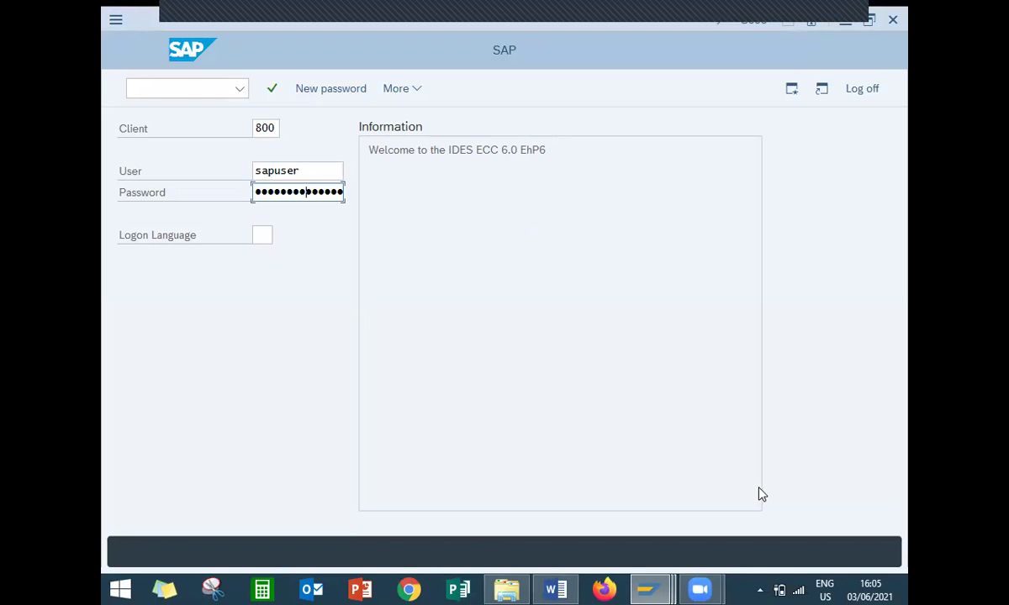
{"action": "key", "text": "Return"}
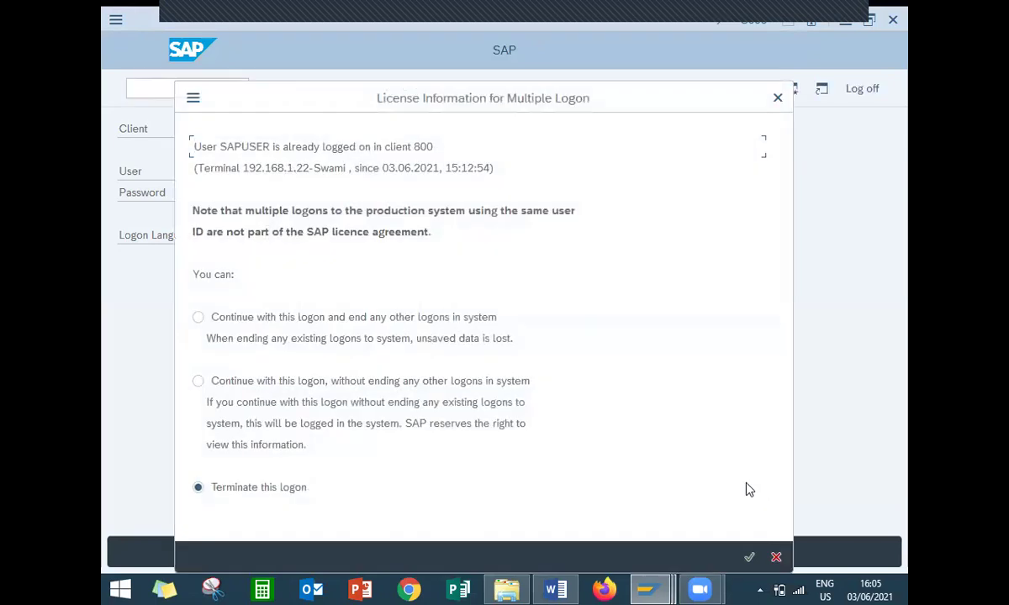
{"action": "left_click", "coordinate": [253, 383]}
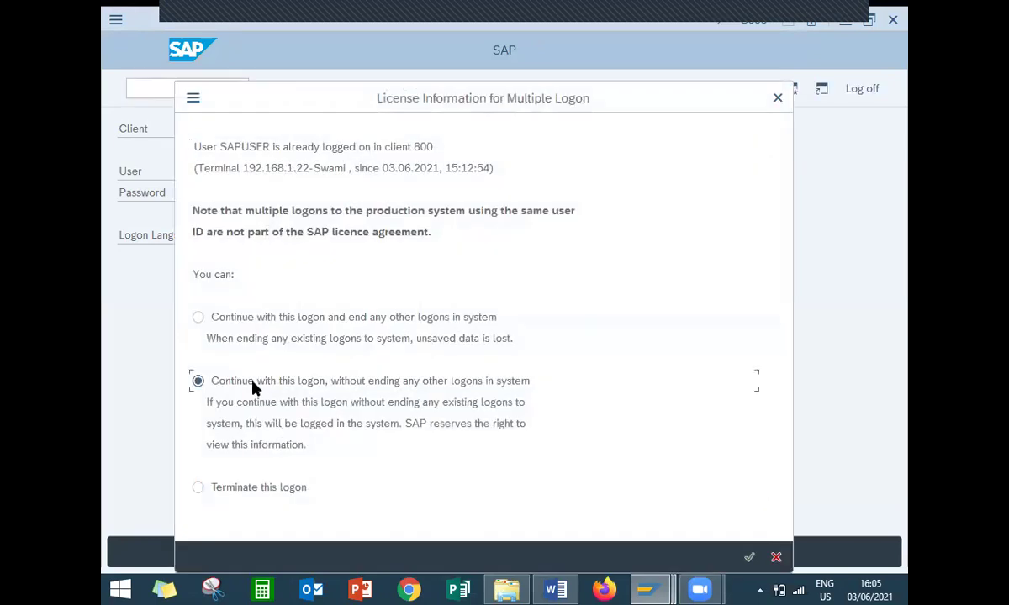
{"action": "left_click", "coordinate": [749, 558]}
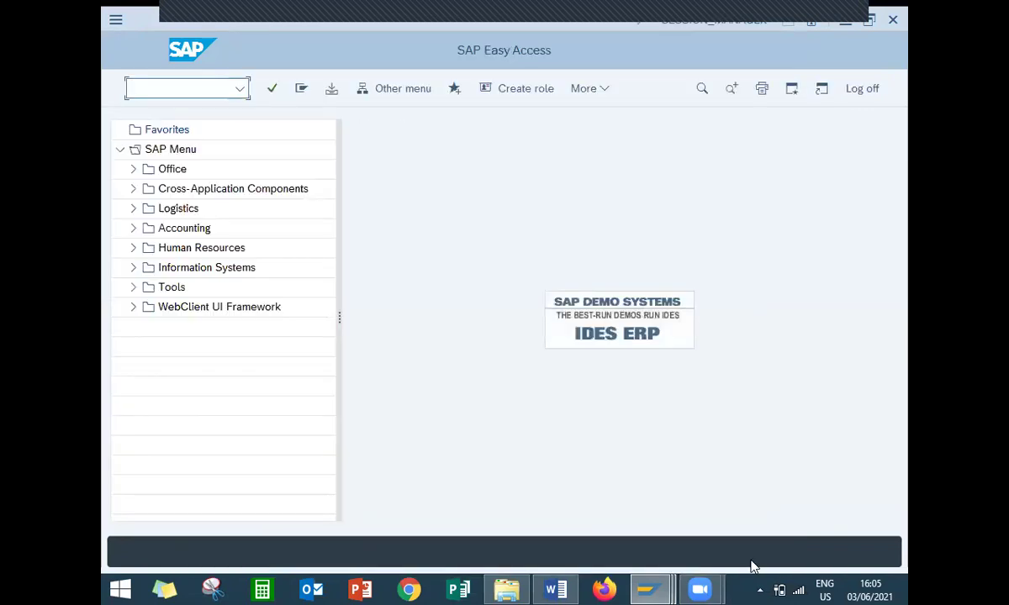
Start transaction XD01 to create a customer and choose the account group ZA01 RELIANCE.
{"action": "type", "text": "XD01"}
{"action": "key", "text": "Return"}
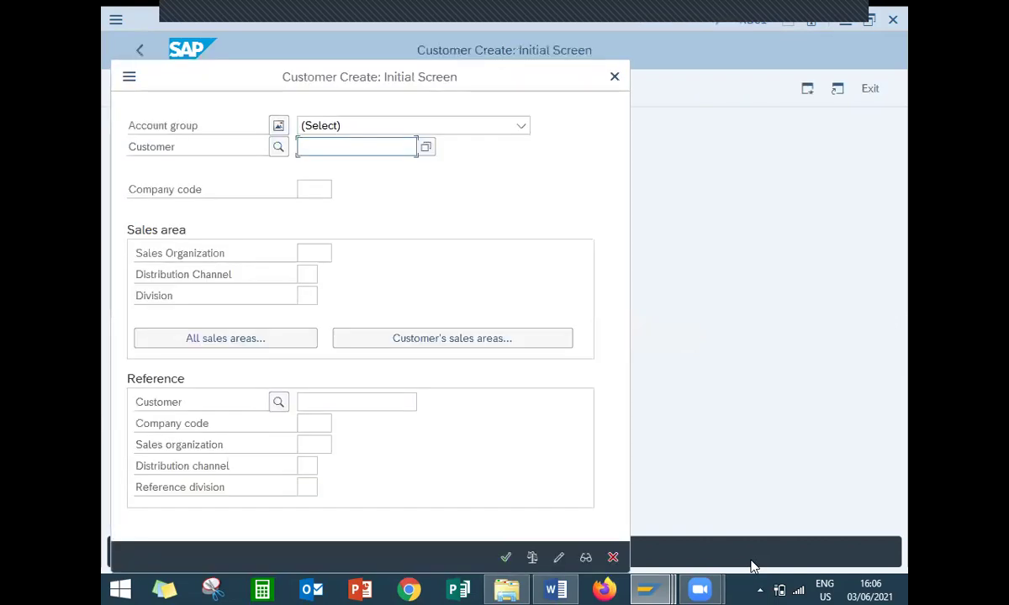
{"action": "left_click", "coordinate": [522, 130]}
{"action": "scroll", "coordinate": [522, 130], "scroll_direction": "down", "scroll_amount": 12}
{"action": "key", "text": "Down"}
{"action": "key", "text": "Down"}
{"action": "key", "text": "Down"}
{"action": "key", "text": "Down"}
{"action": "key", "text": "Down"}
{"action": "key", "text": "Down"}
{"action": "key", "text": "Down"}
{"action": "key", "text": "Down"}
{"action": "key", "text": "Down"}
{"action": "key", "text": "Down"}
{"action": "key", "text": "Down"}
{"action": "key", "text": "Down"}
{"action": "key", "text": "Down"}
{"action": "key", "text": "Down"}
{"action": "key", "text": "Down"}
{"action": "key", "text": "Down"}
{"action": "key", "text": "Down"}
{"action": "key", "text": "Down"}
{"action": "key", "text": "Down"}
{"action": "key", "text": "Down"}
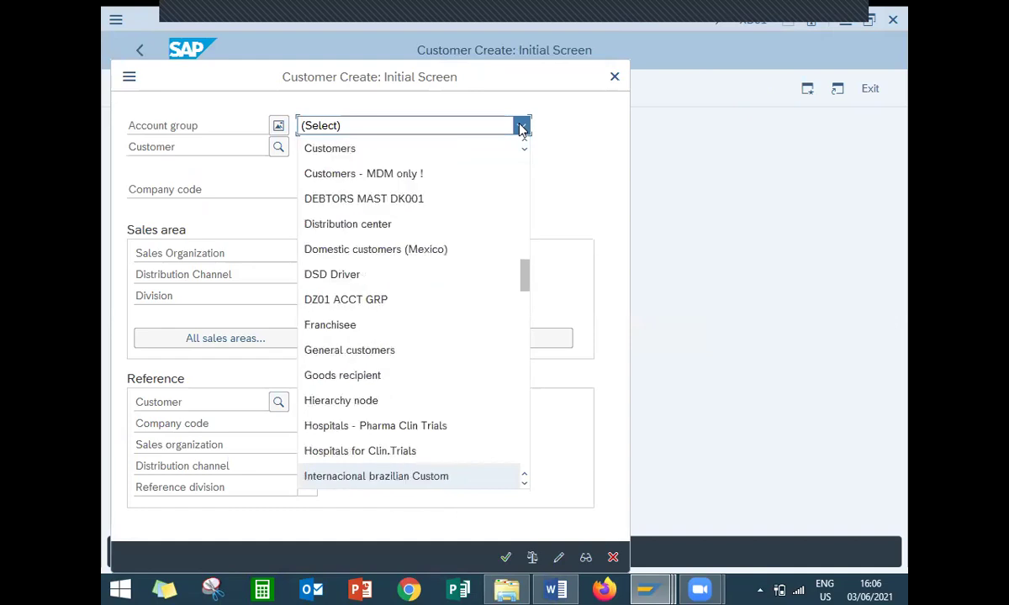
{"action": "key", "text": "Down"}
{"action": "key", "text": "Down"}
{"action": "key", "text": "Down"}
{"action": "key", "text": "Down"}
{"action": "key", "text": "Down"}
{"action": "key", "text": "Down"}
{"action": "key", "text": "Down"}
{"action": "key", "text": "Down"}
{"action": "key", "text": "Down"}
{"action": "key", "text": "Down"}
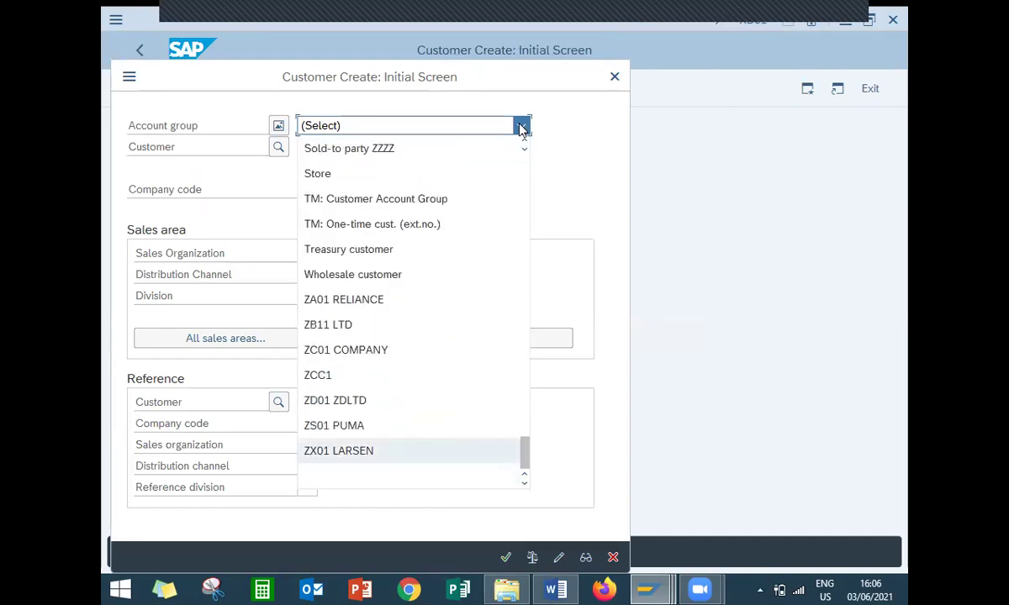
{"action": "key", "text": "Up"}
{"action": "key", "text": "Up"}
{"action": "key", "text": "Up"}
{"action": "key", "text": "Up"}
{"action": "key", "text": "Up"}
{"action": "key", "text": "Up"}
{"action": "key", "text": "Return"}
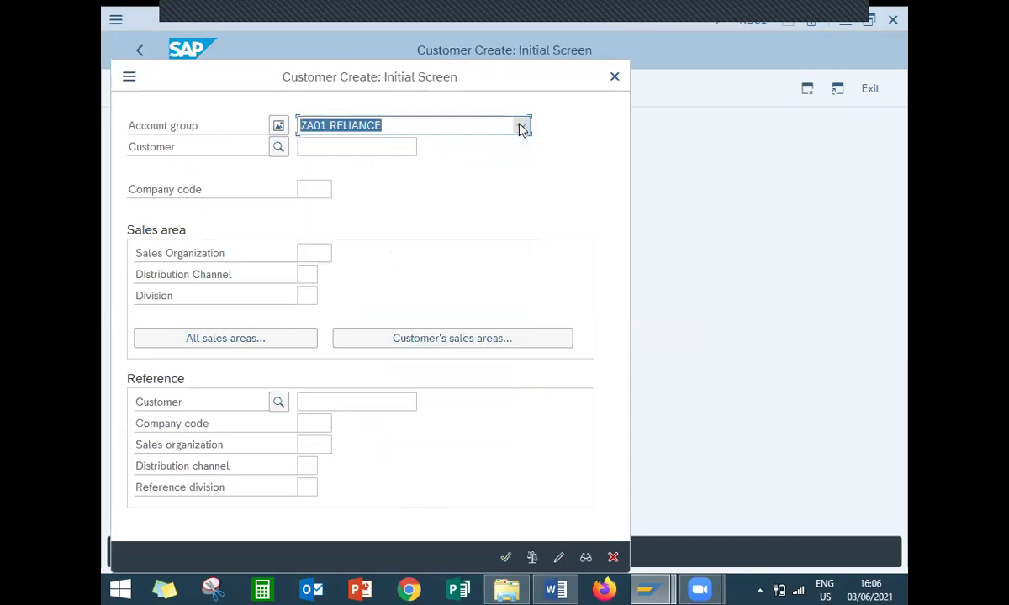
Enter company code 1000, sales organization 1000, distribution channel 10 and division 00, and continue to the general data.
{"action": "type", "text": "1000"}
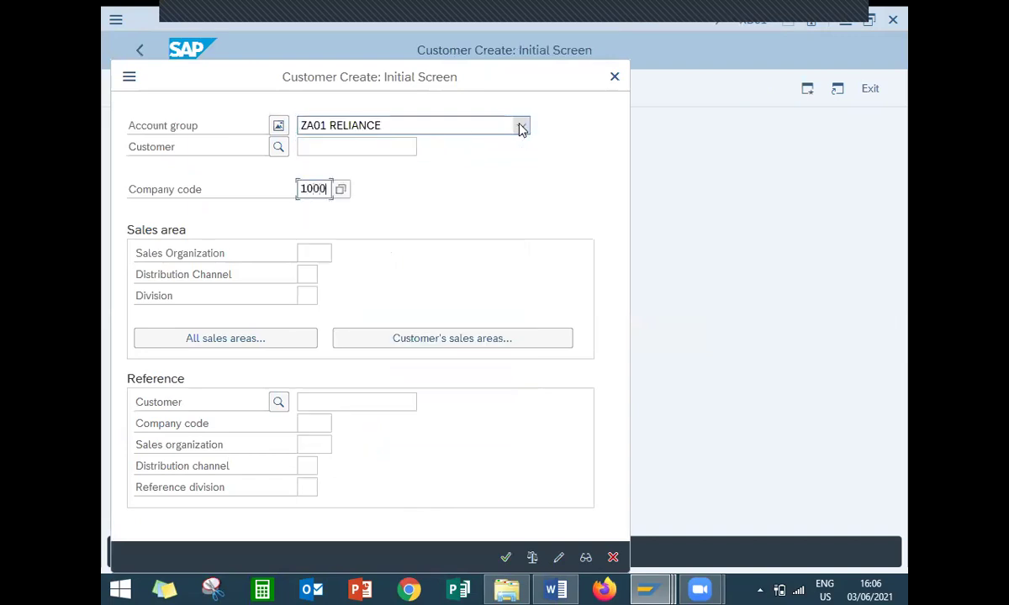
{"action": "key", "text": "Tab"}
{"action": "type", "text": "1000"}
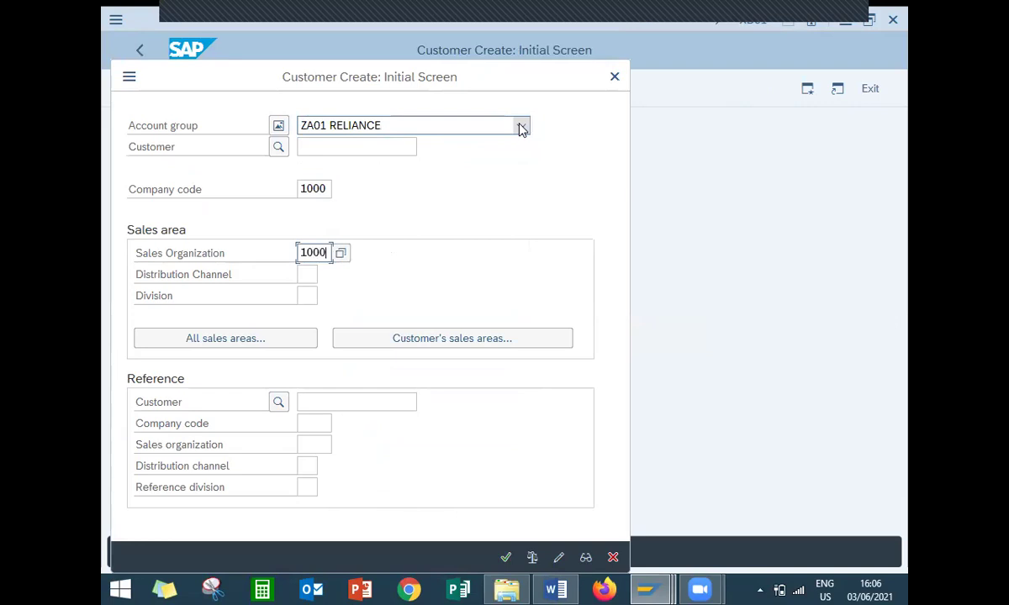
{"action": "key", "text": "Tab"}
{"action": "type", "text": "10"}
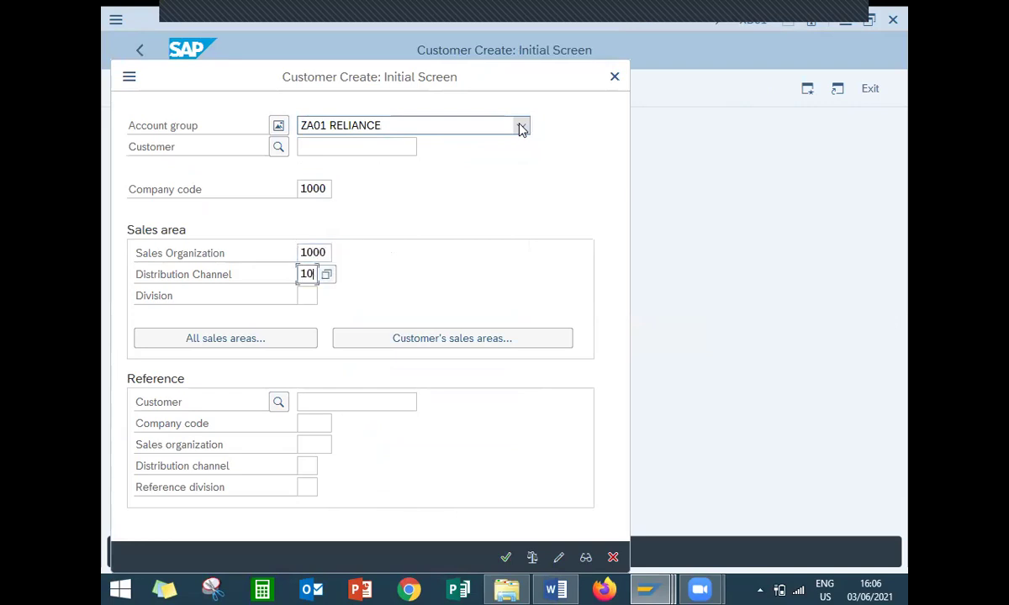
{"action": "key", "text": "Tab"}
{"action": "type", "text": "00"}
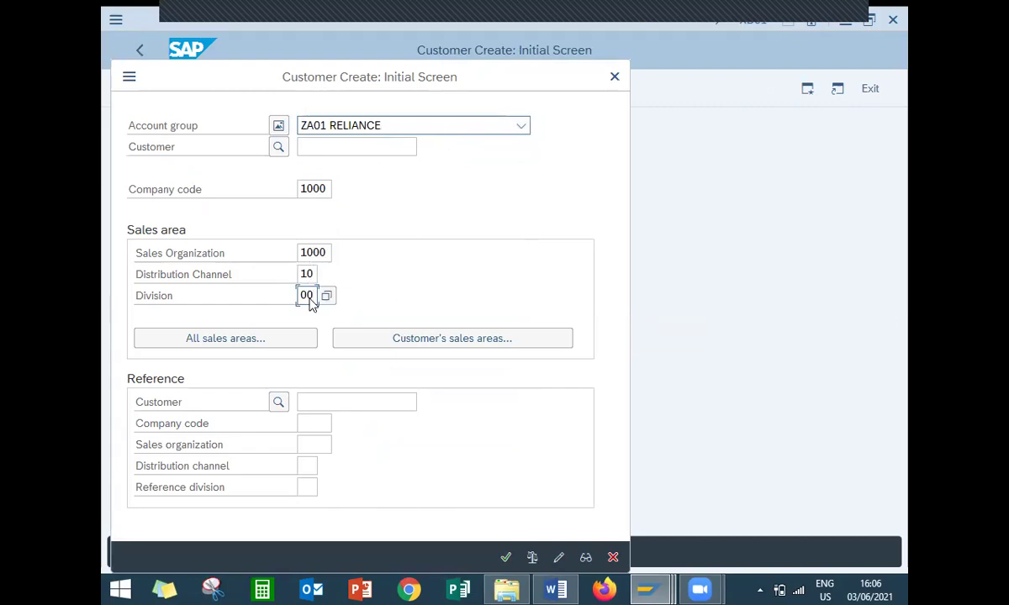
{"action": "key", "text": "Return"}
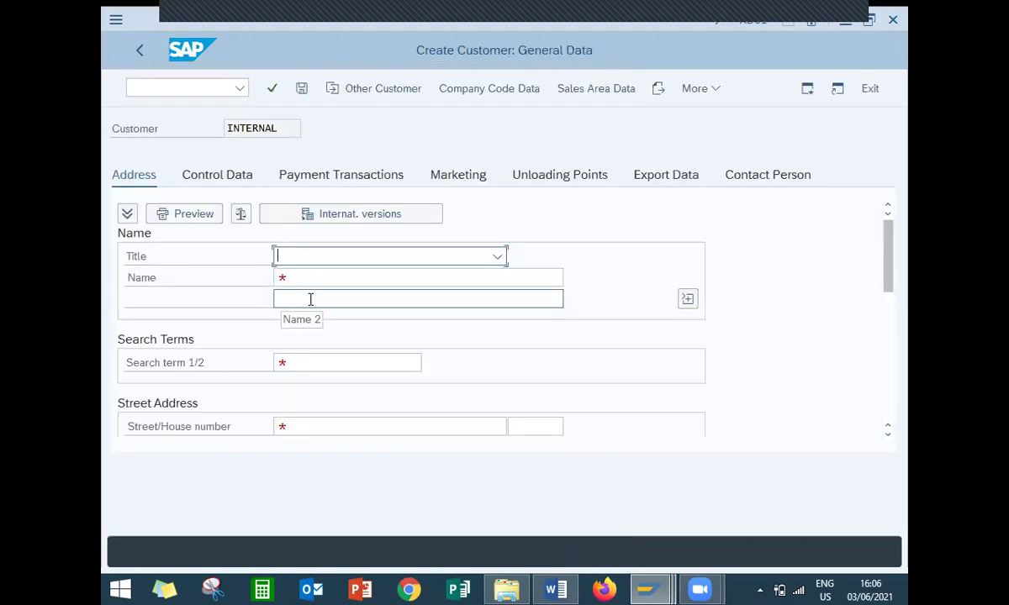
Set the customer's title to Company, the name to JOHN INDS and the search term to JOHN.
{"action": "left_click", "coordinate": [308, 272]}
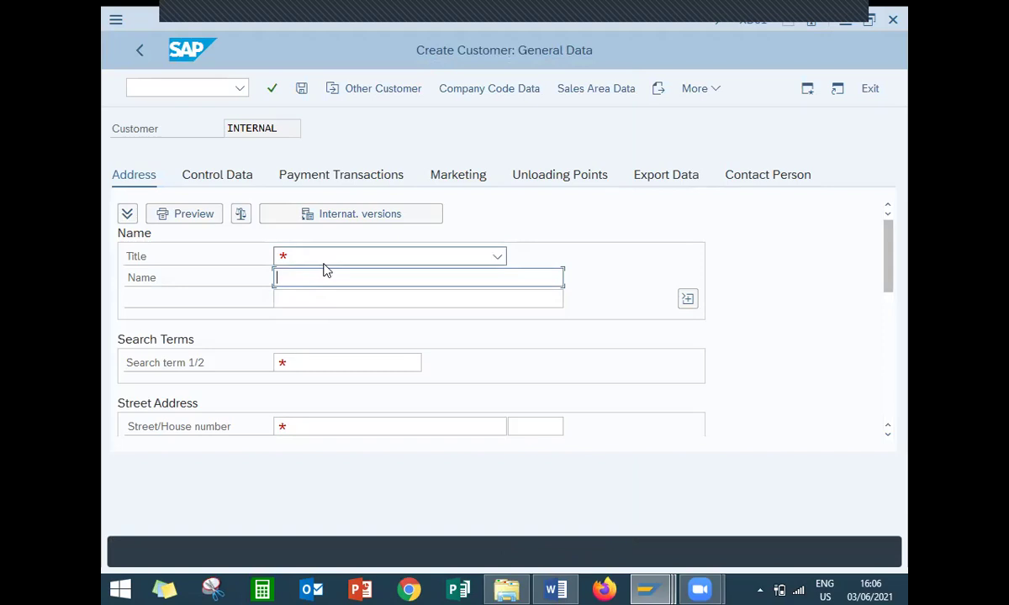
{"action": "left_click", "coordinate": [322, 260]}
{"action": "left_click", "coordinate": [324, 280]}
{"action": "left_click", "coordinate": [325, 279]}
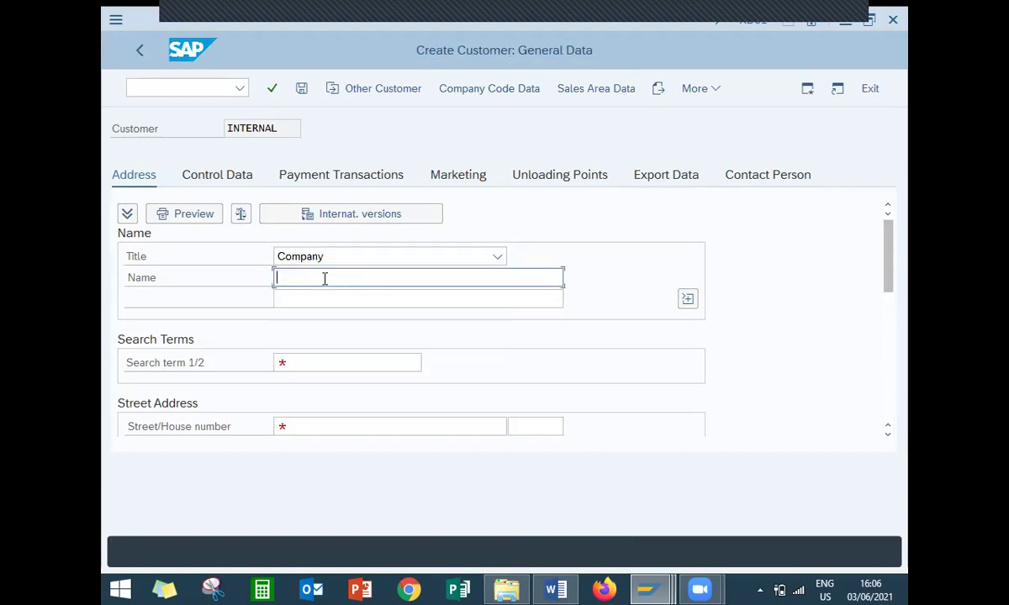
{"action": "type", "text": "JOHN INDS"}
{"action": "key", "text": "Return"}
{"action": "type", "text": "JOHN"}
{"action": "key", "text": "Return"}
Fill in the customer's street number, district and city, with country IN and region 22.
{"action": "type", "text": "51"}
{"action": "key", "text": "Return"}
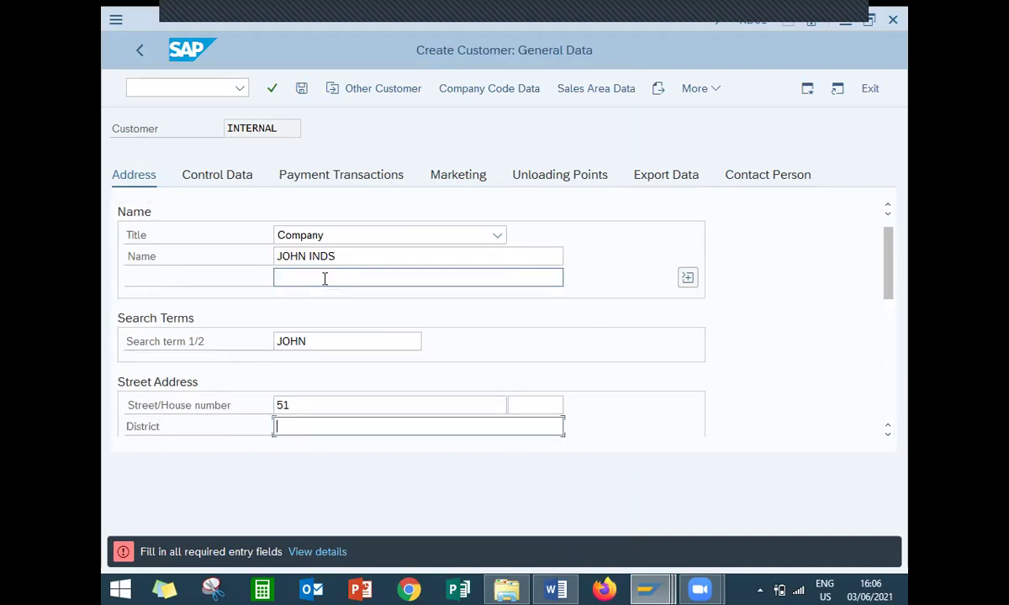
{"action": "type", "text": "CHENNAI"}
{"action": "key", "text": "Return"}
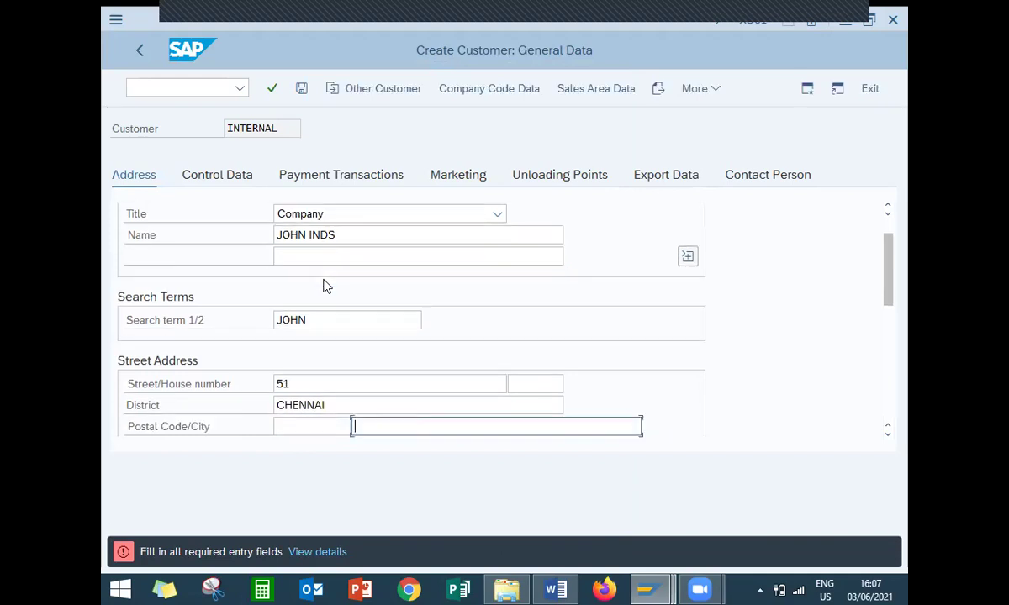
{"action": "type", "text": "CHENNAI"}
{"action": "key", "text": "Return"}
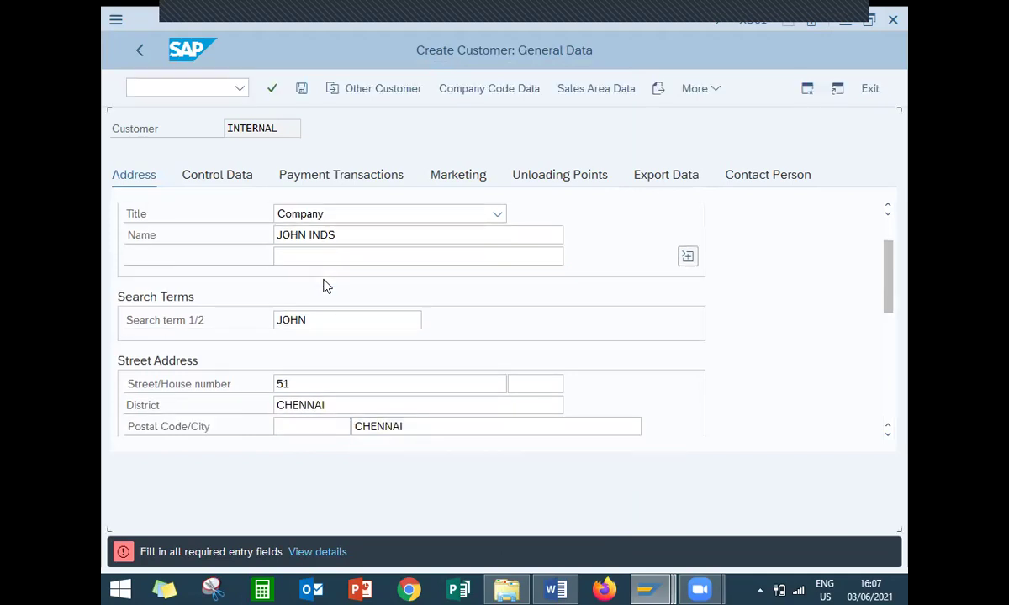
{"action": "type", "text": "IN"}
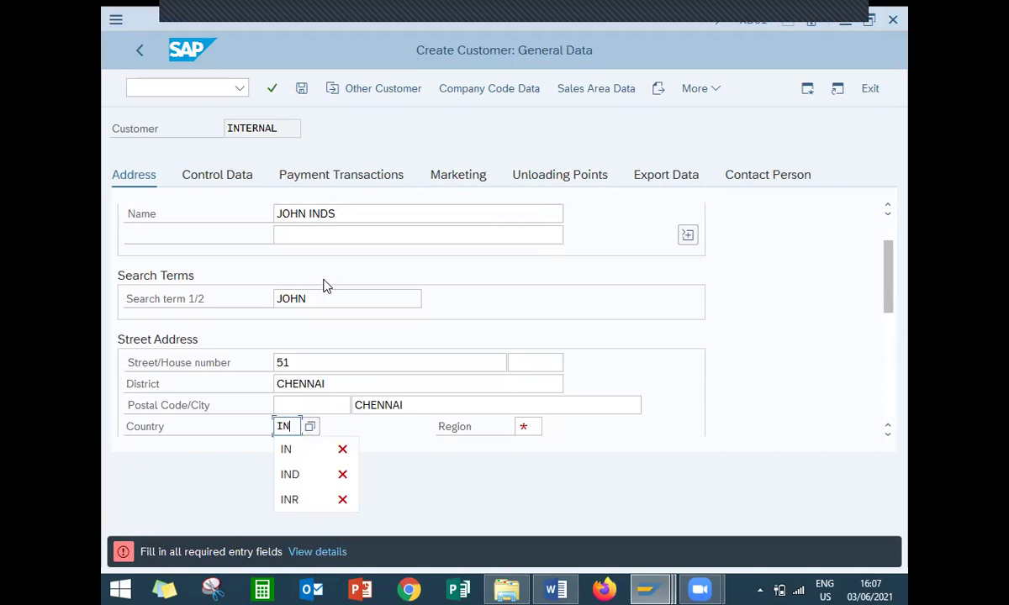
{"action": "key", "text": "Return"}
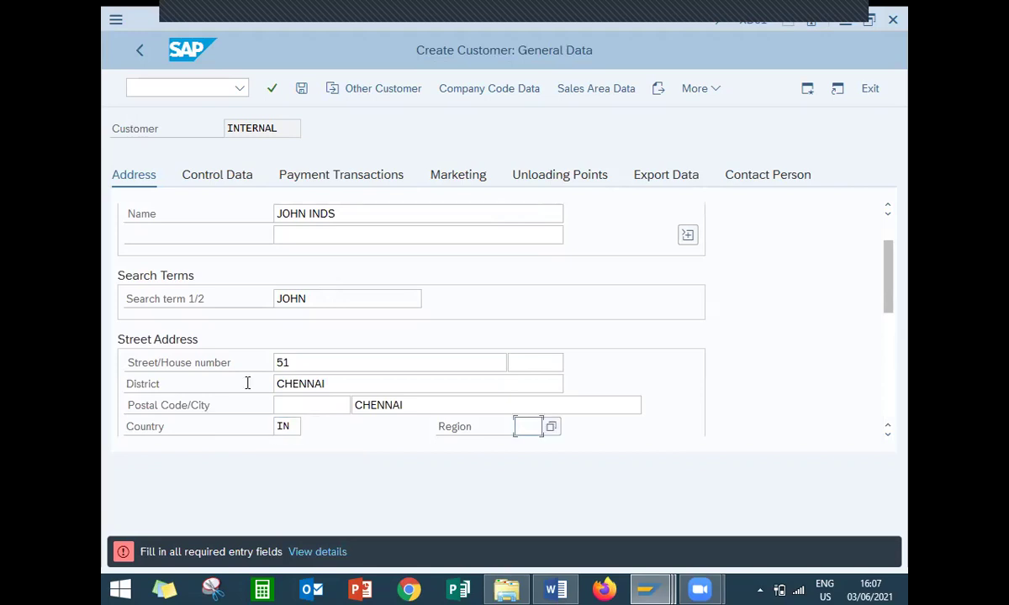
{"action": "type", "text": "22"}
{"action": "key", "text": "Return"}
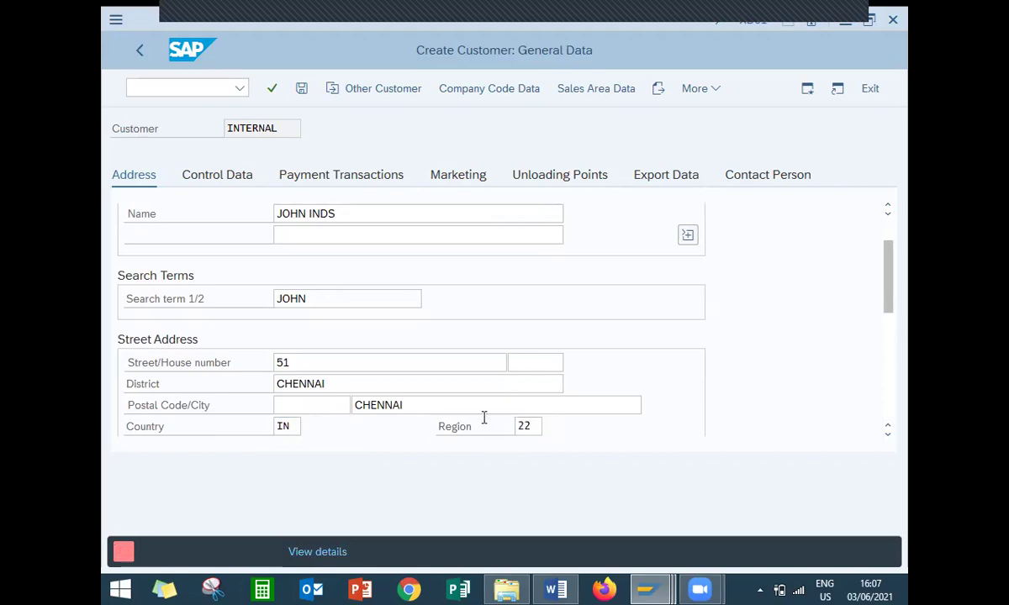
{"action": "left_click", "coordinate": [360, 427]}
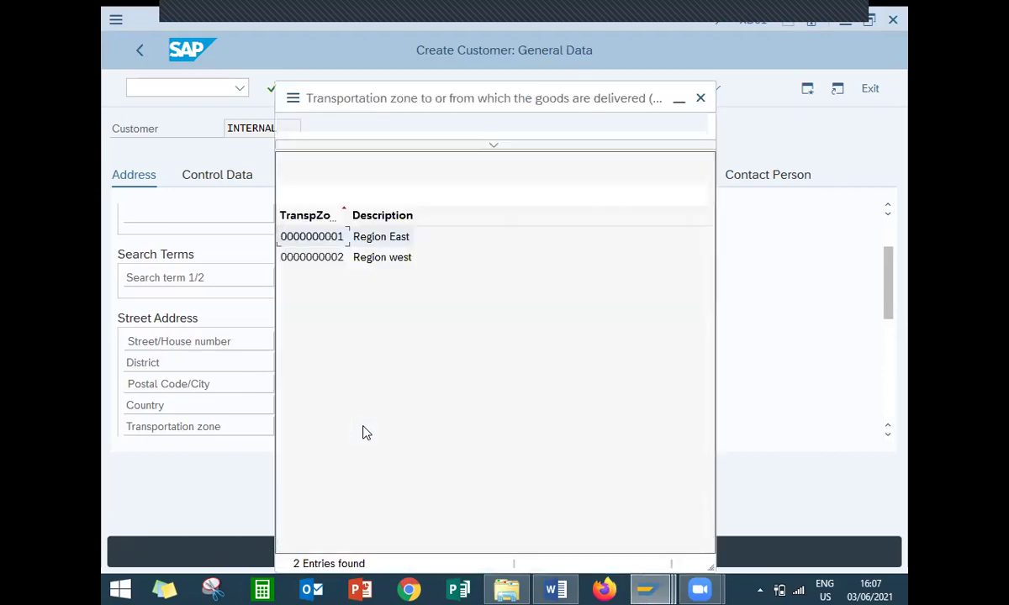
{"action": "key", "text": "Return"}
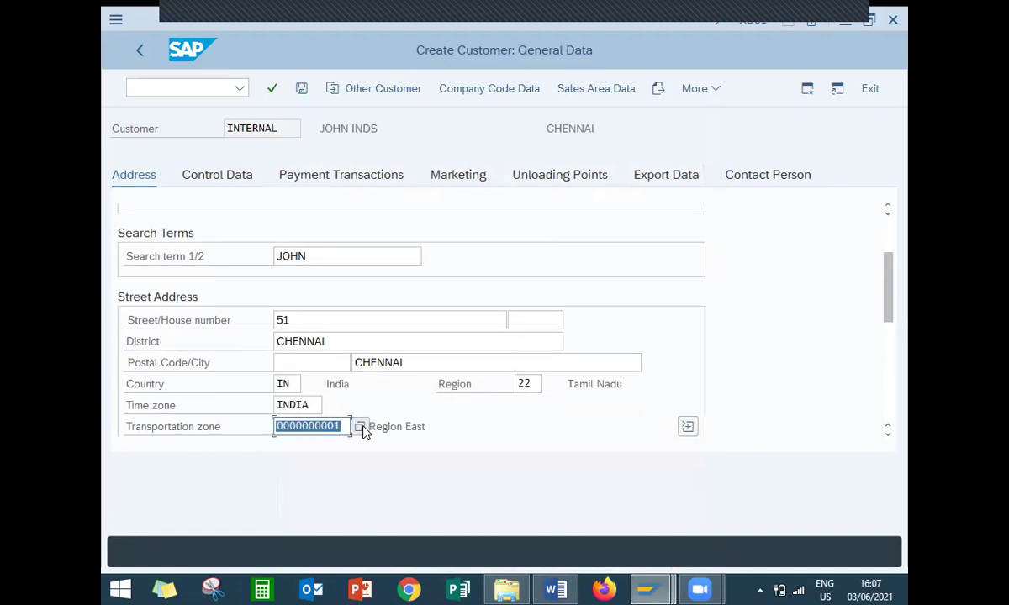
{"action": "left_click", "coordinate": [302, 88]}
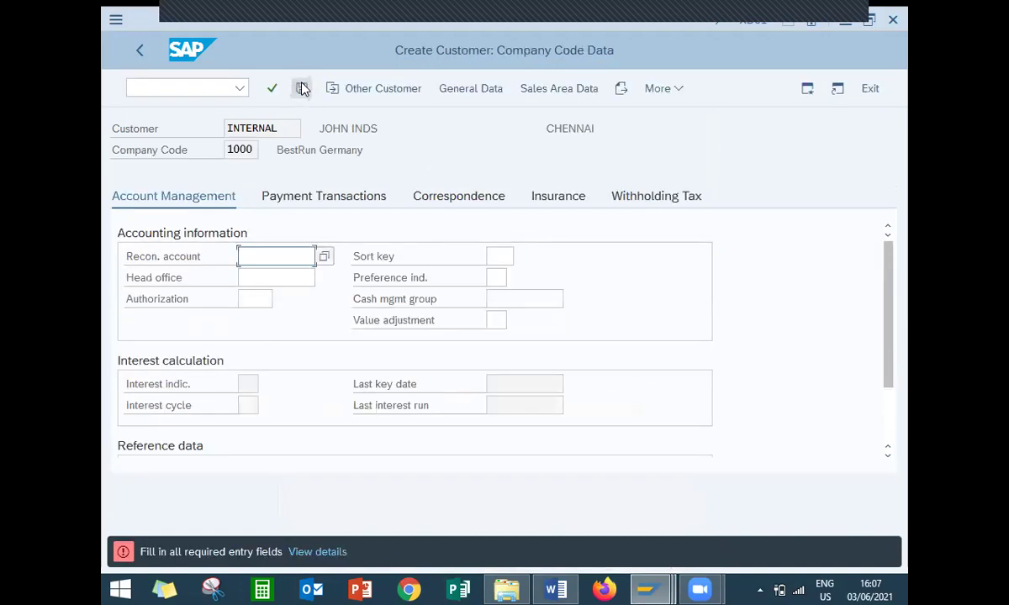
Set the reconciliation account to 125000 in the company code data and the shipping conditions to 01 in the sales area data.
{"action": "left_click", "coordinate": [326, 256]}
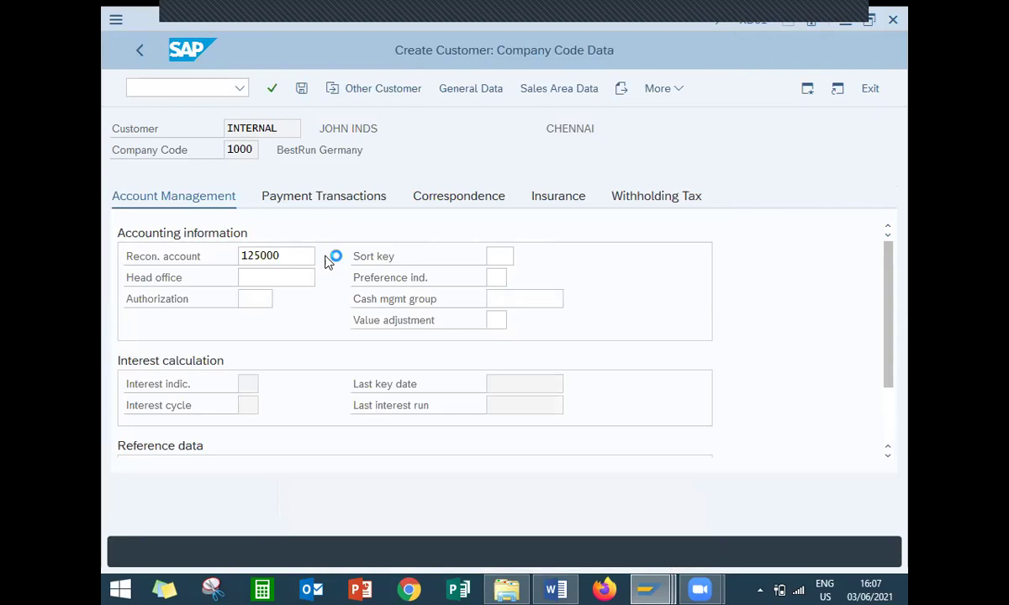
{"action": "key", "text": "Return"}
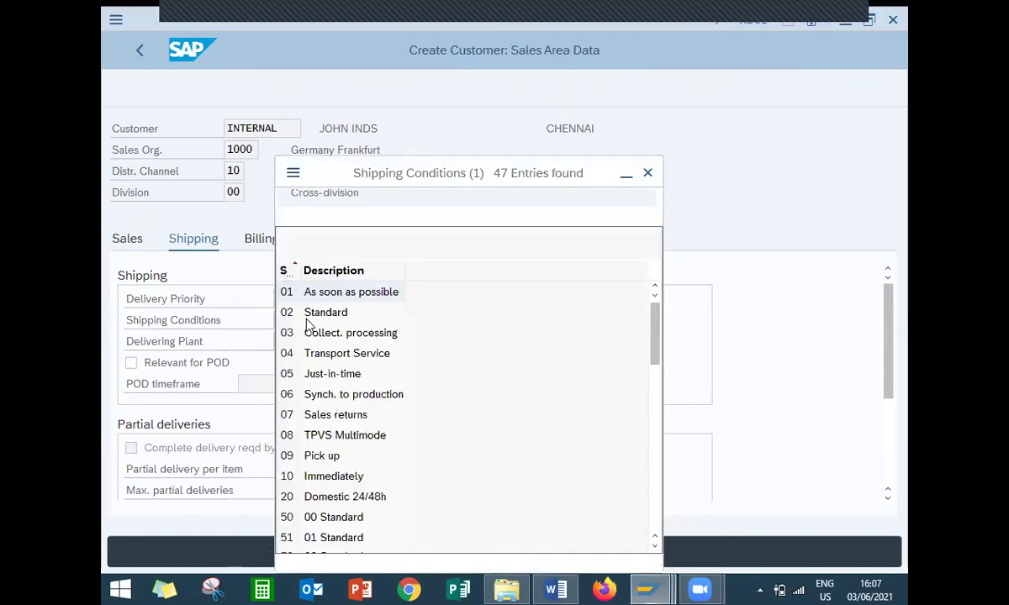
{"action": "key", "text": "Return"}
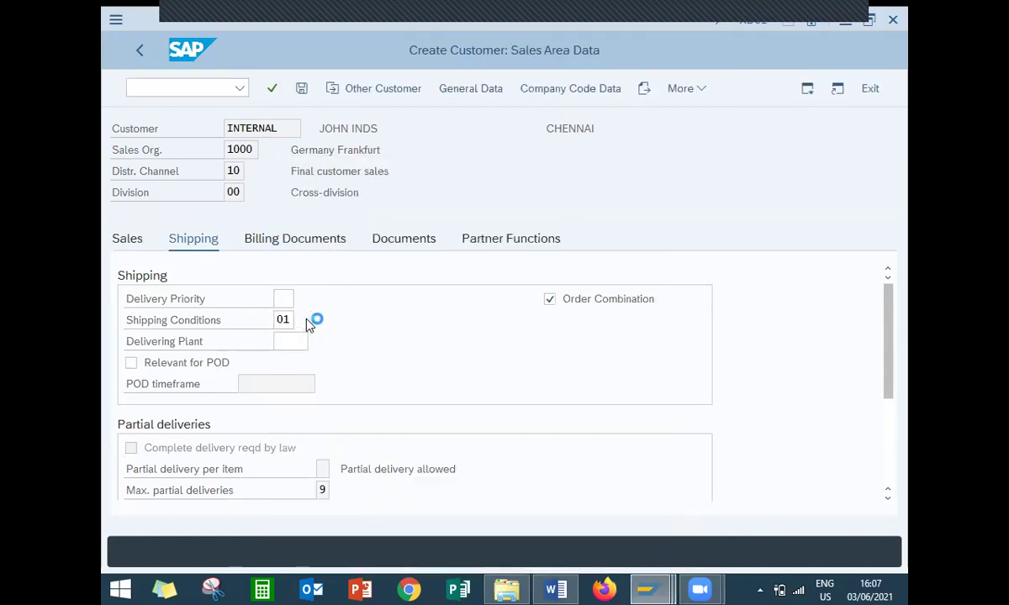
Set the tax classification to 0 for each listed country in the customer's billing data and complete the customer record.
{"action": "key", "text": "Return"}
{"action": "type", "text": "0"}
{"action": "key", "text": "Return"}
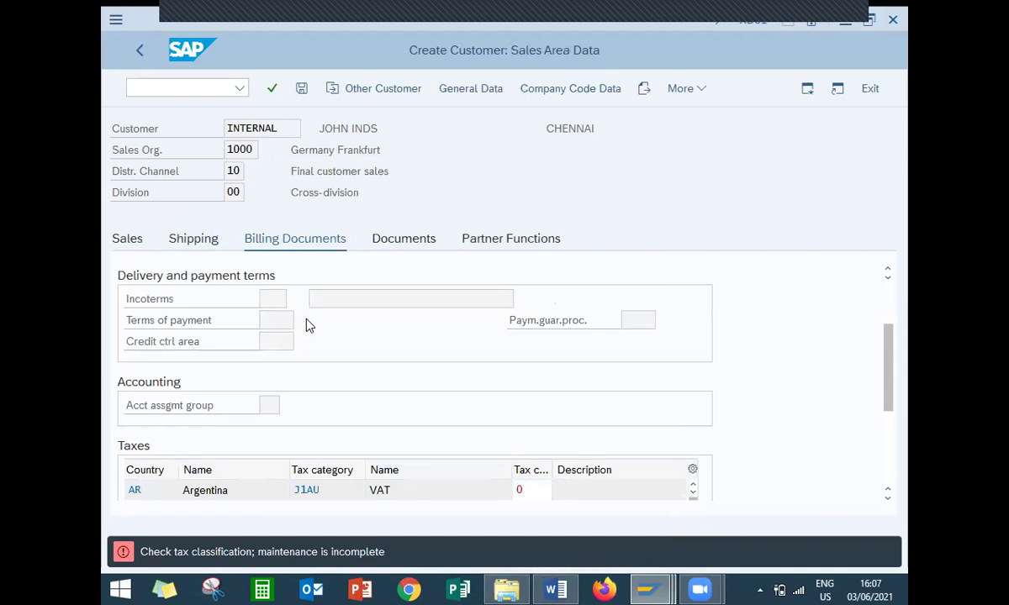
{"action": "type", "text": "0"}
{"action": "key", "text": "Return"}
{"action": "type", "text": "0"}
{"action": "key", "text": "Return"}
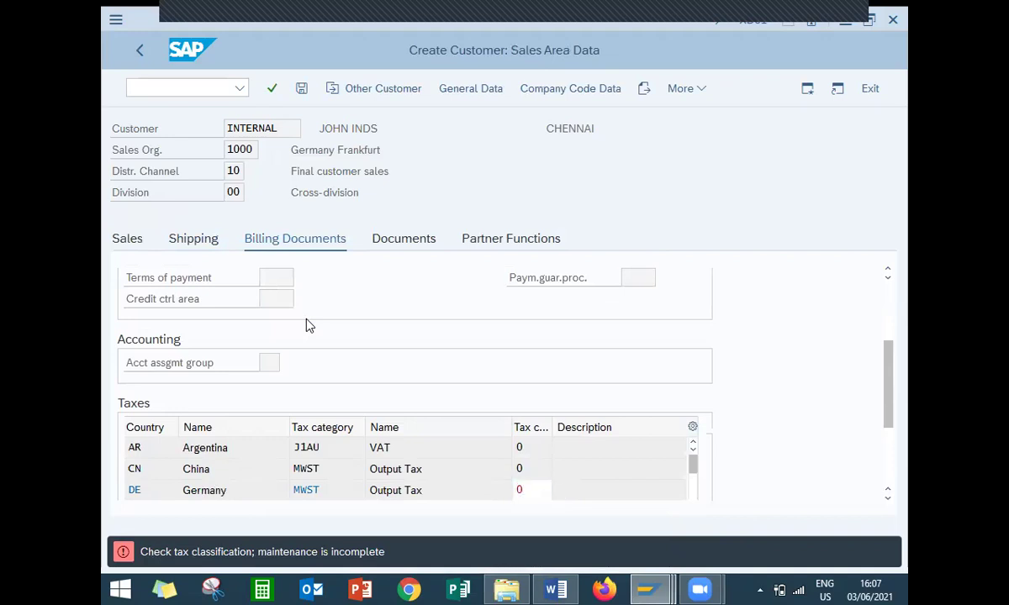
{"action": "type", "text": "0"}
{"action": "key", "text": "Return"}
{"action": "type", "text": "0"}
{"action": "key", "text": "Return"}
{"action": "type", "text": "0"}
{"action": "key", "text": "Return"}
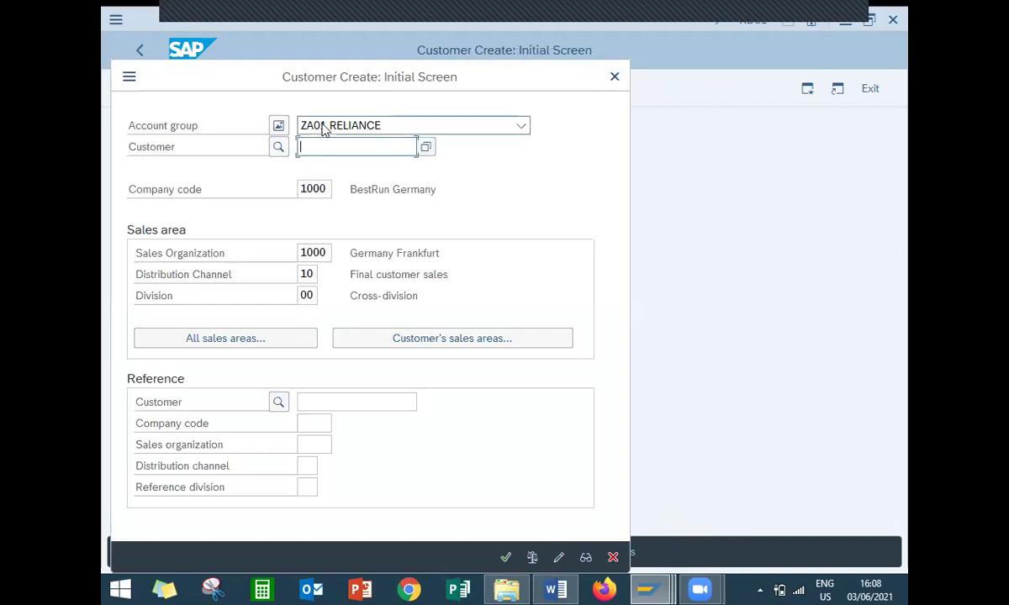
Leave the customer creation screen and start transaction MM01 to create a material.
{"action": "left_click_drag", "start_coordinate": [327, 69], "coordinate": [379, 5]}
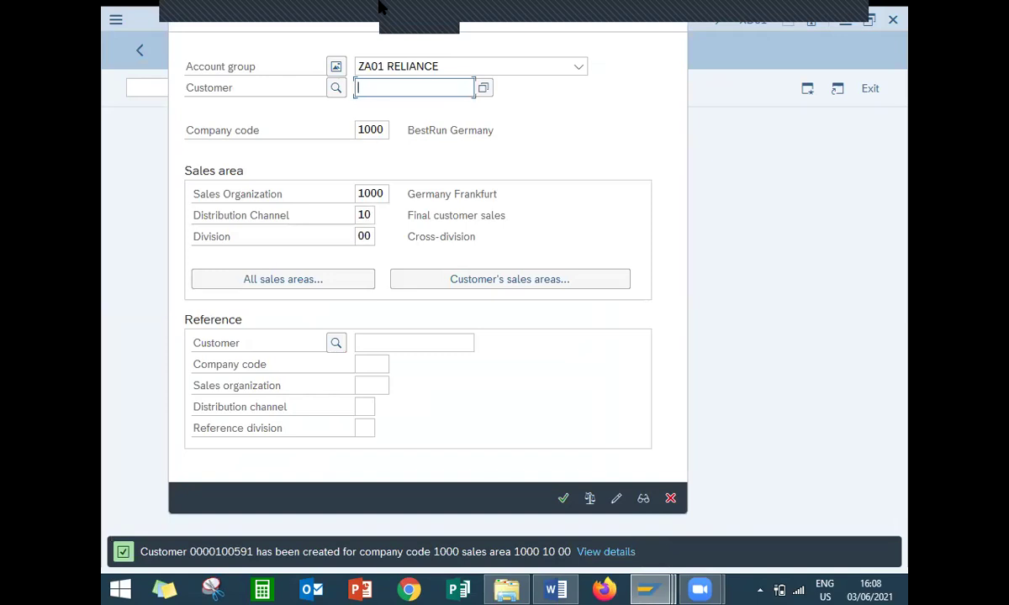
{"action": "key", "text": "Escape"}
{"action": "type", "text": "MM03"}
{"action": "key", "text": "Return"}
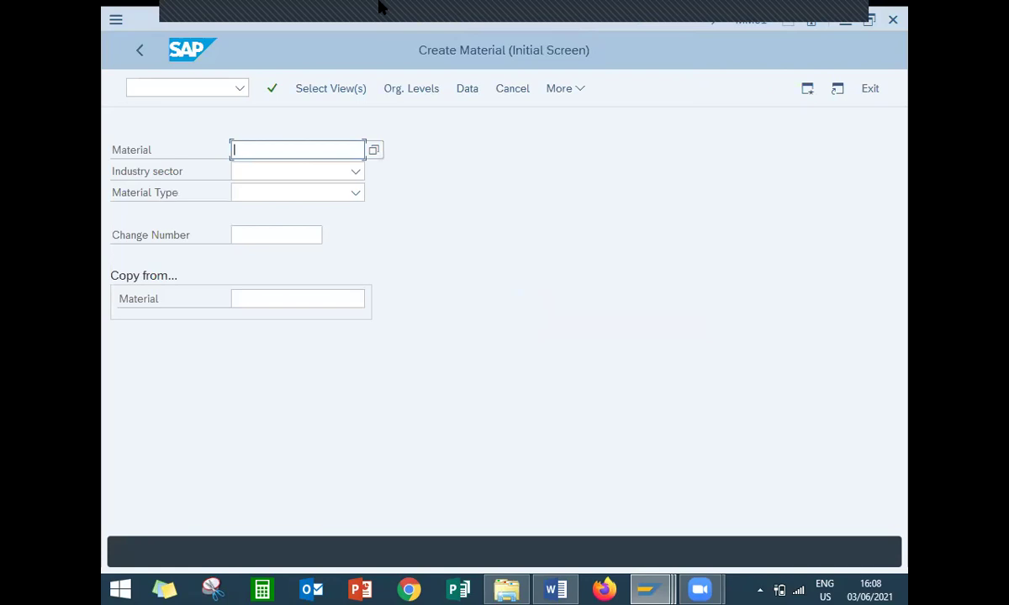
Set the new material's industry sector to Mechanical Engineering and its material type to Semi-finished product.
{"action": "left_click", "coordinate": [252, 171]}
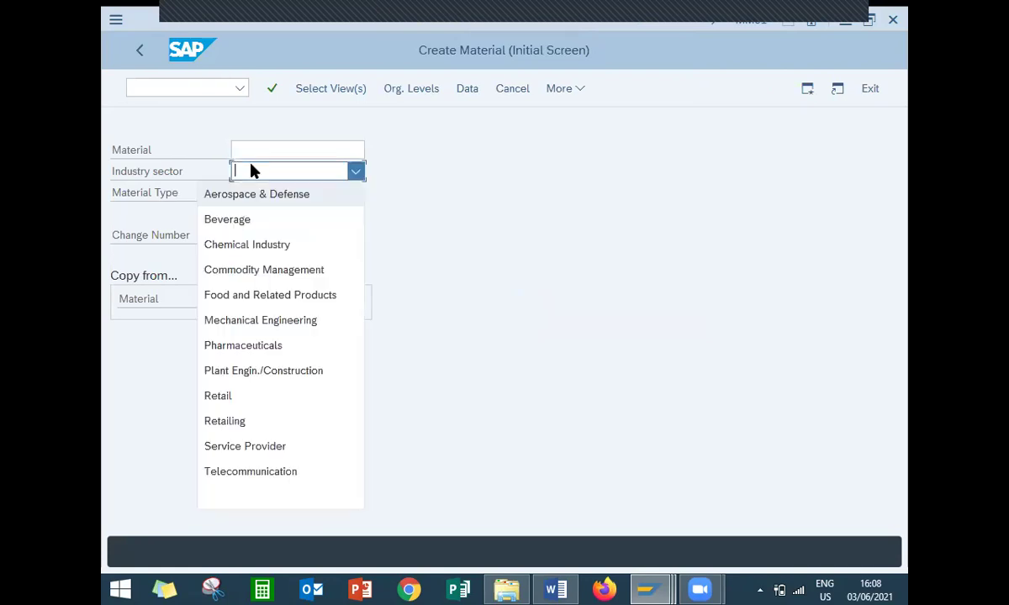
{"action": "key", "text": "m"}
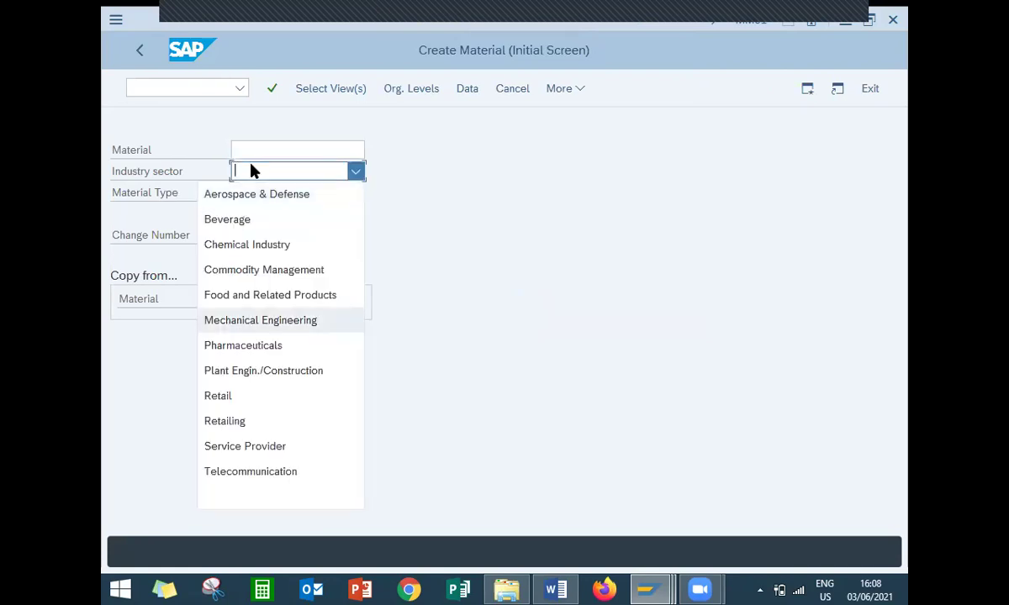
{"action": "key", "text": "Tab"}
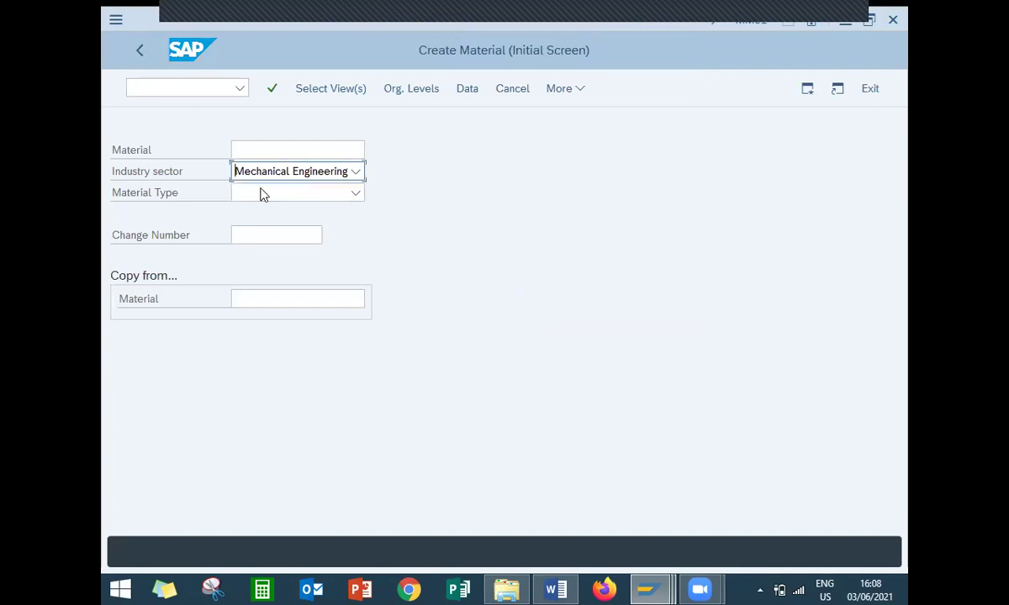
{"action": "left_click", "coordinate": [260, 194]}
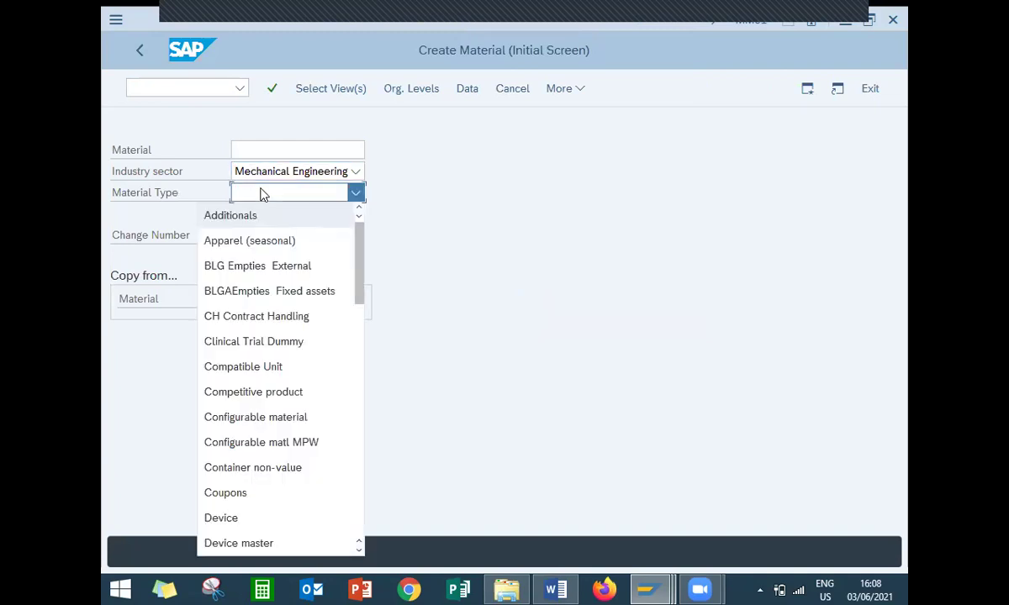
{"action": "key", "text": "s"}
{"action": "key", "text": "s"}
{"action": "key", "text": "Return"}
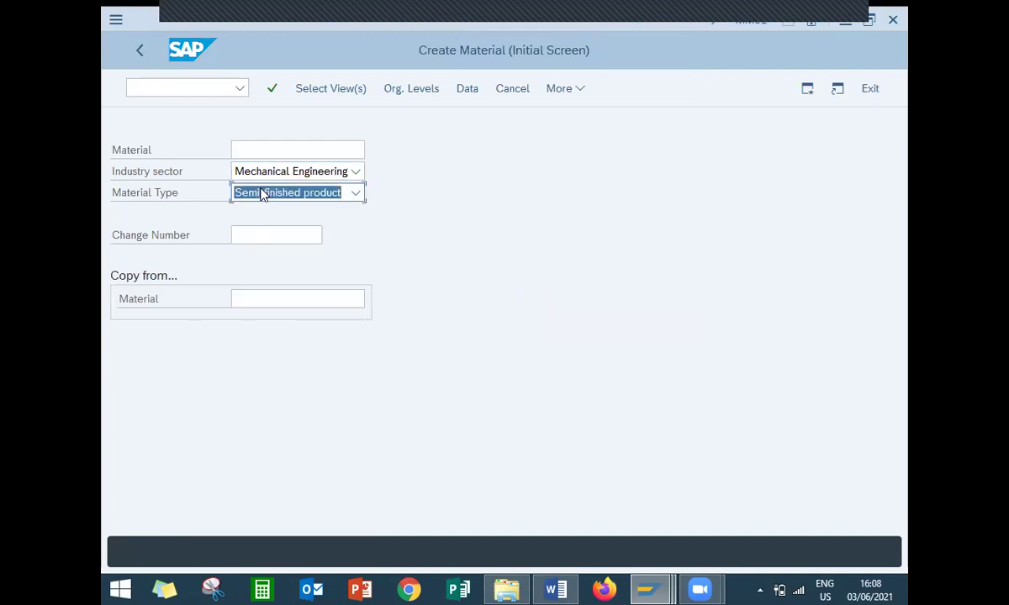
{"action": "left_click", "coordinate": [262, 194]}
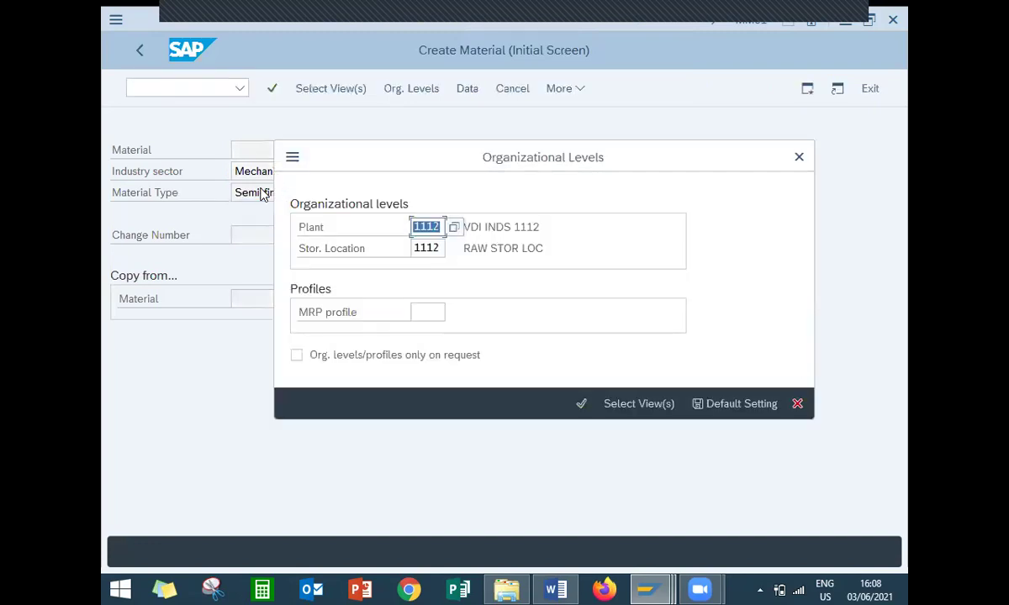
Add the Sales Org. Data 1, Sales Org. Data 2 and Sales General/Plant Data views and go to the organizational levels.
{"action": "left_click", "coordinate": [659, 409]}
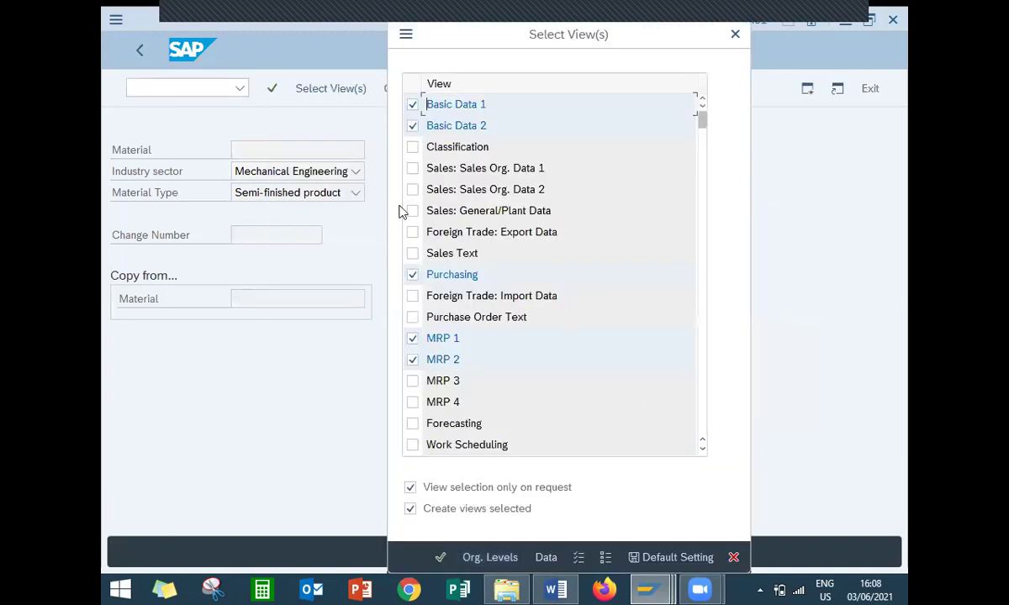
{"action": "left_click", "coordinate": [413, 169]}
{"action": "left_click", "coordinate": [412, 190]}
{"action": "left_click", "coordinate": [412, 211]}
{"action": "left_click", "coordinate": [489, 556]}
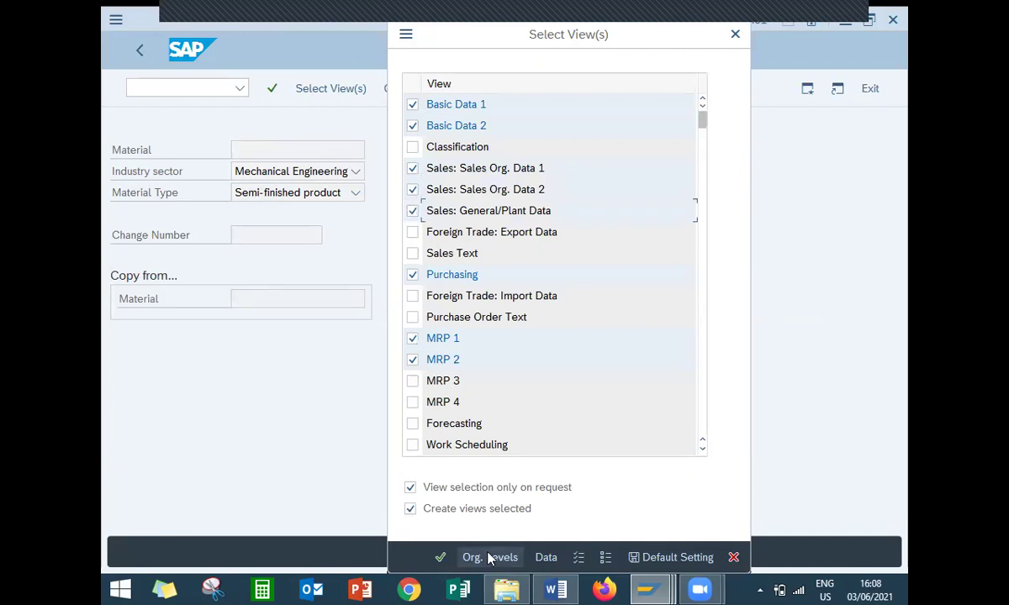
Set the organizational levels to plant 1000, storage location 0001, sales organization 1000 and distribution channel 10.
{"action": "type", "text": "1000"}
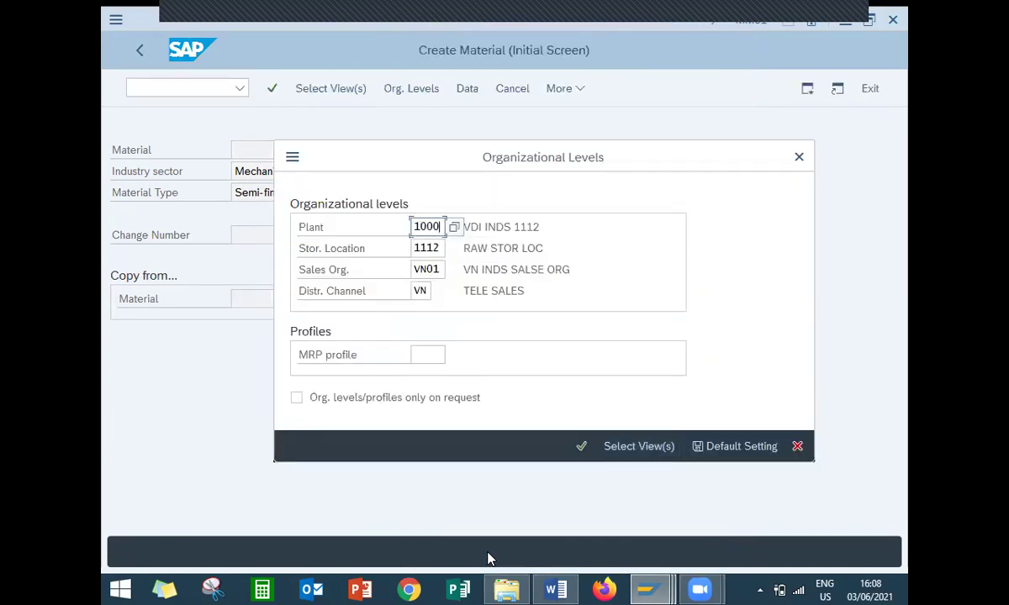
{"action": "key", "text": "Tab"}
{"action": "type", "text": "0001"}
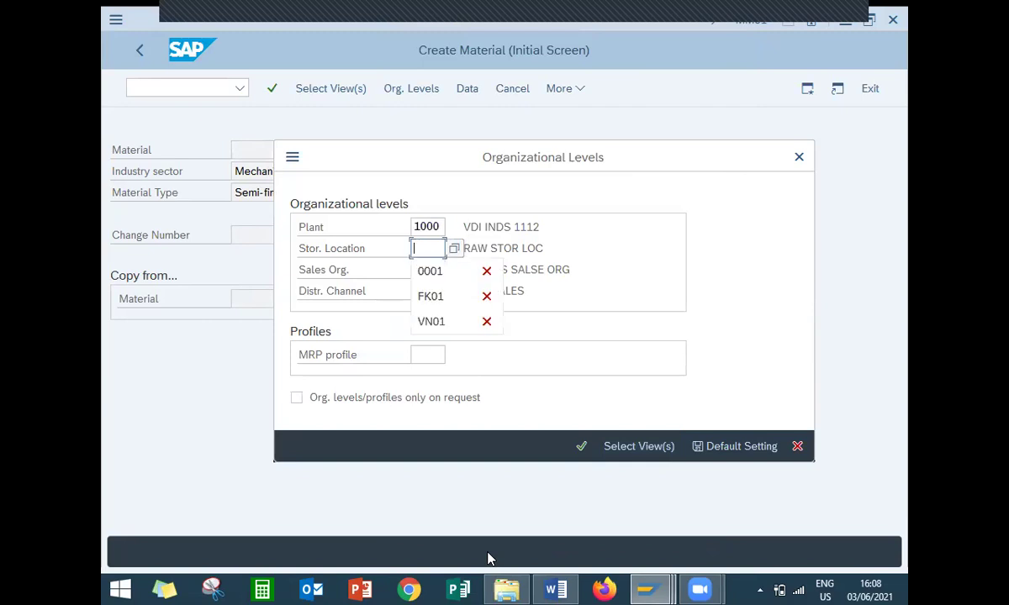
{"action": "key", "text": "Tab"}
{"action": "key", "text": "BackSpace"}
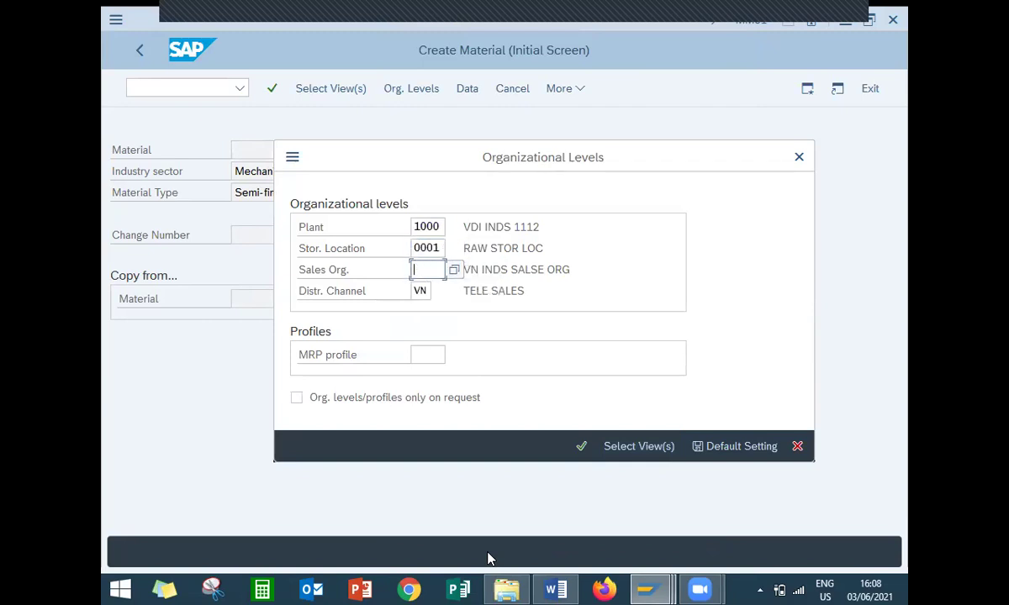
{"action": "type", "text": "1000"}
{"action": "key", "text": "Tab"}
{"action": "key", "text": "BackSpace"}
{"action": "type", "text": "10"}
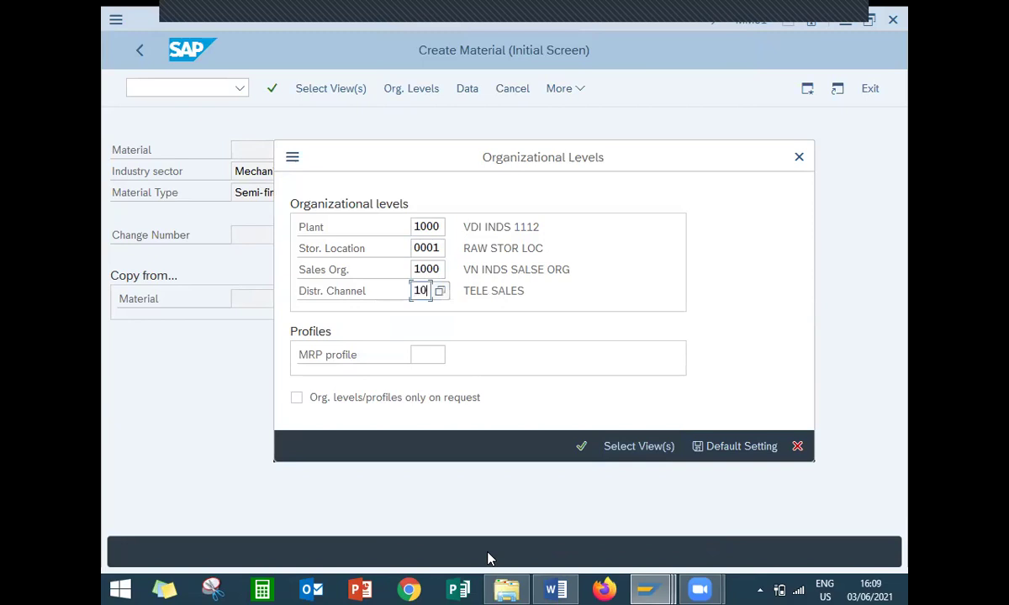
{"action": "key", "text": "Return"}
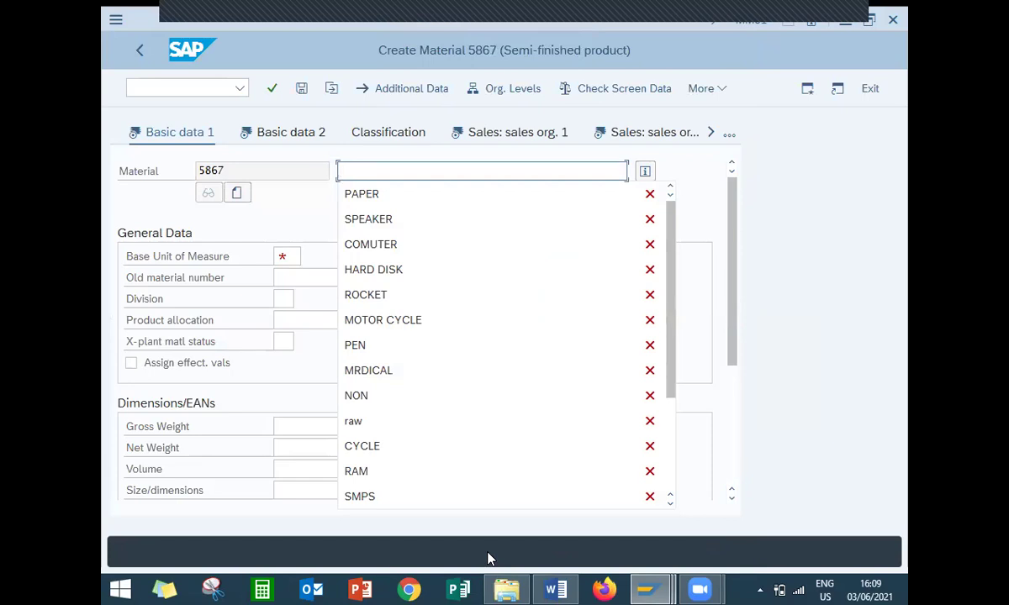
Fill in the basic data with description CPU, base unit of measure EA and material group 0001.
{"action": "type", "text": "CPU"}
{"action": "key", "text": "Return"}
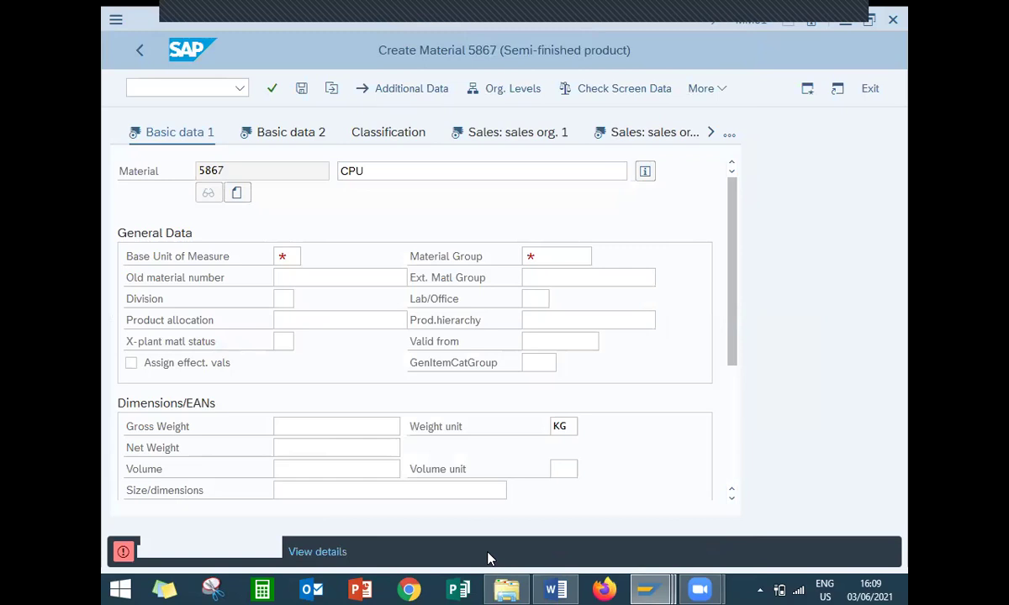
{"action": "type", "text": "EA"}
{"action": "key", "text": "Tab"}
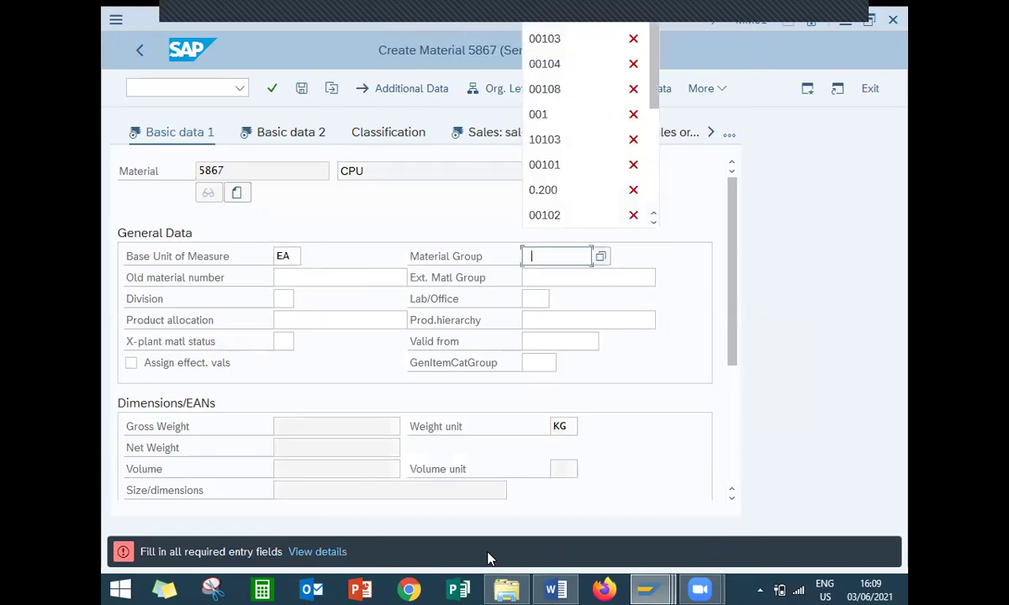
{"action": "type", "text": "0001"}
{"action": "key", "text": "Return"}
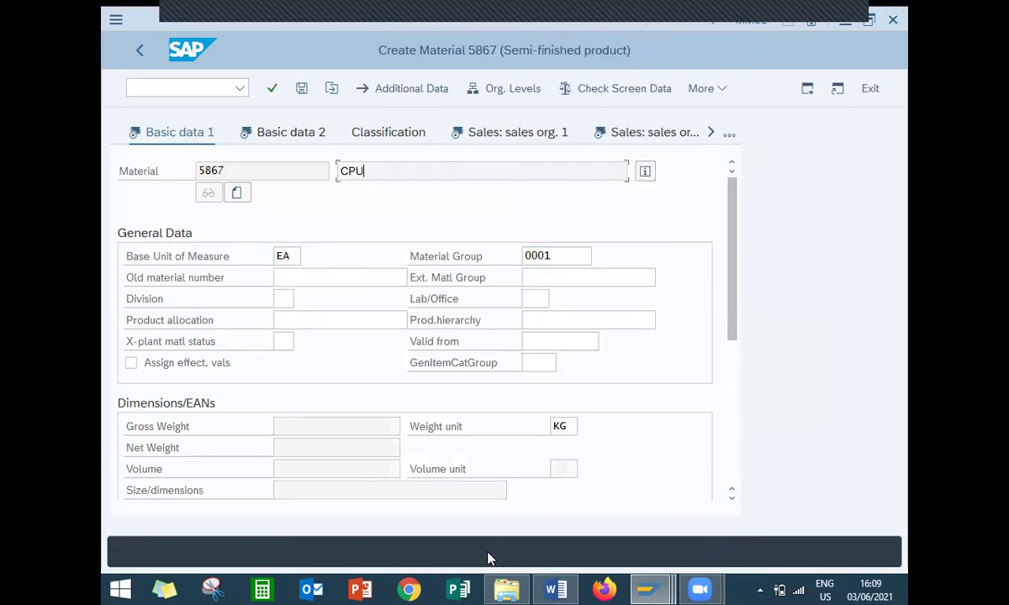
{"action": "key", "text": "Return"}
{"action": "key", "text": "Return"}
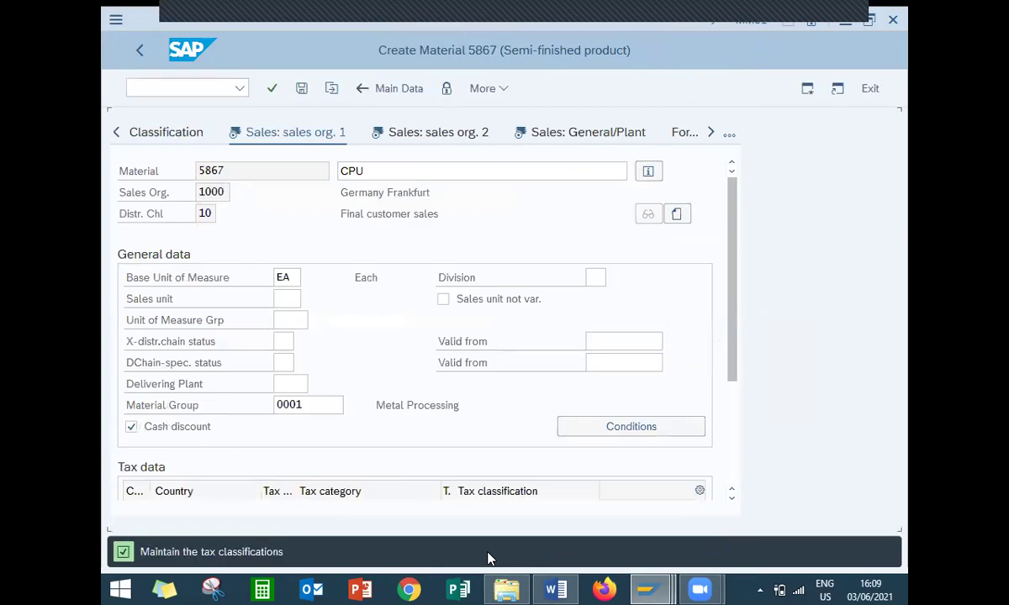
Set the material's tax classification to 0 for each country in the first sales organization view.
{"action": "type", "text": "0"}
{"action": "key", "text": "Down"}
{"action": "type", "text": "0"}
{"action": "key", "text": "Down"}
{"action": "type", "text": "0"}
{"action": "key", "text": "Down"}
{"action": "type", "text": "0"}
{"action": "key", "text": "Down"}
{"action": "type", "text": "0"}
{"action": "key", "text": "Down"}
{"action": "type", "text": "0"}
{"action": "key", "text": "Return"}
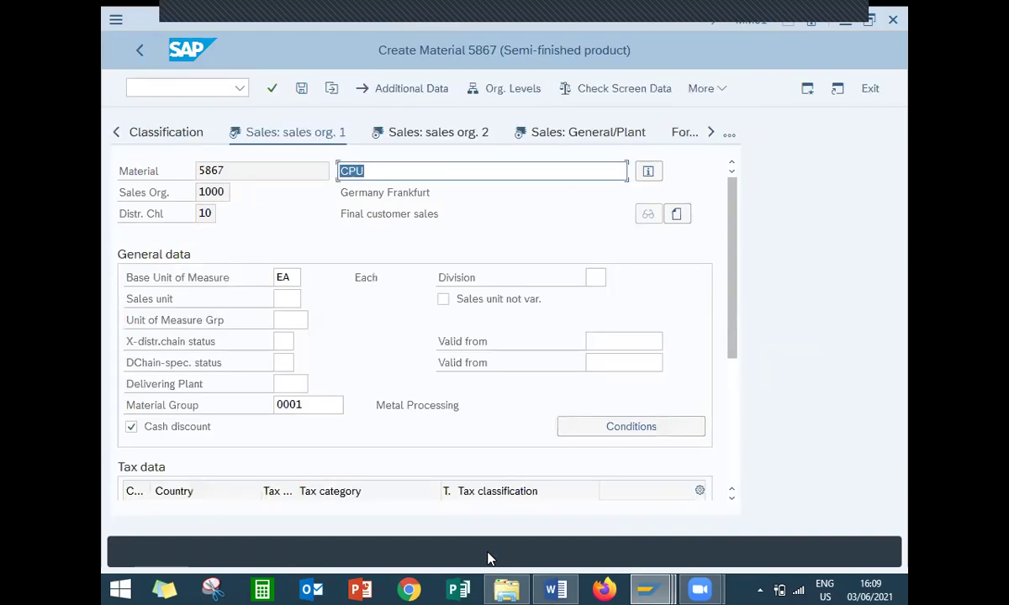
{"action": "key", "text": "Return"}
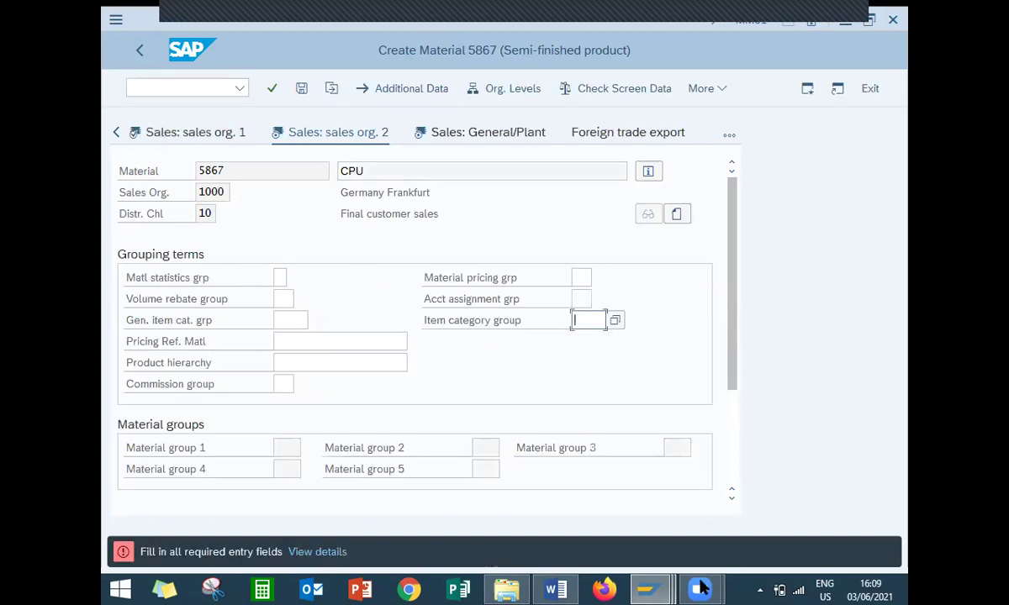
Set the item category group to BANC (Indiv.Purchase Order) and the general item category group to BANC.
{"action": "left_click", "coordinate": [618, 326]}
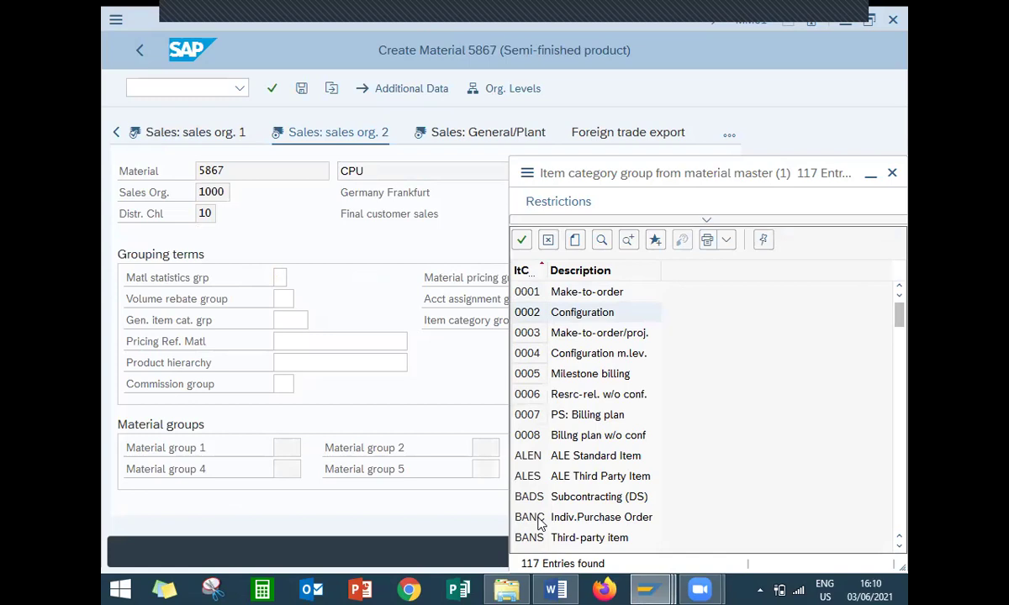
{"action": "double_click", "coordinate": [541, 518]}
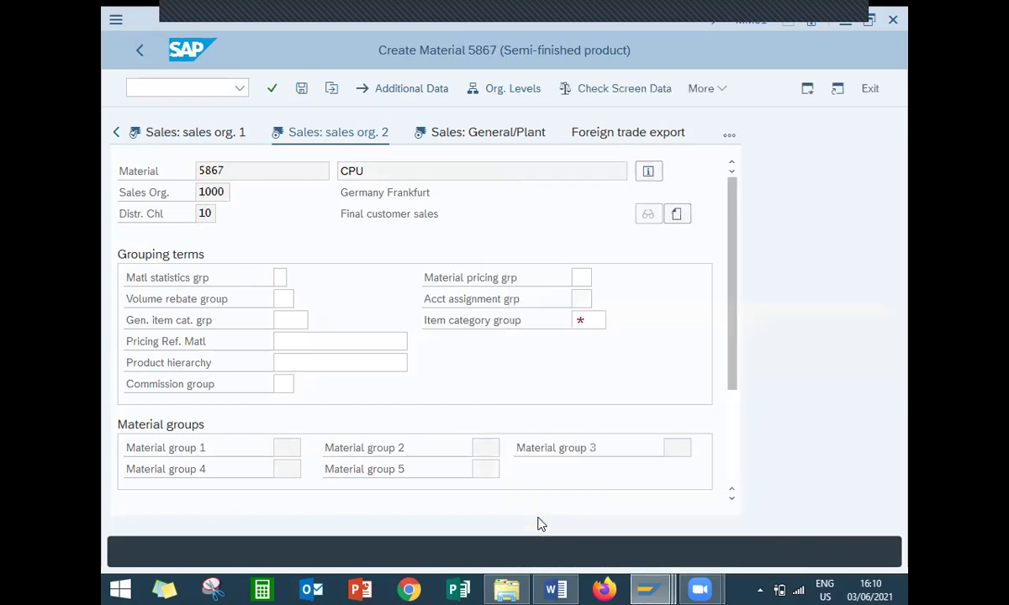
{"action": "left_click", "coordinate": [290, 326]}
{"action": "type", "text": "BANC"}
{"action": "key", "text": "Return"}
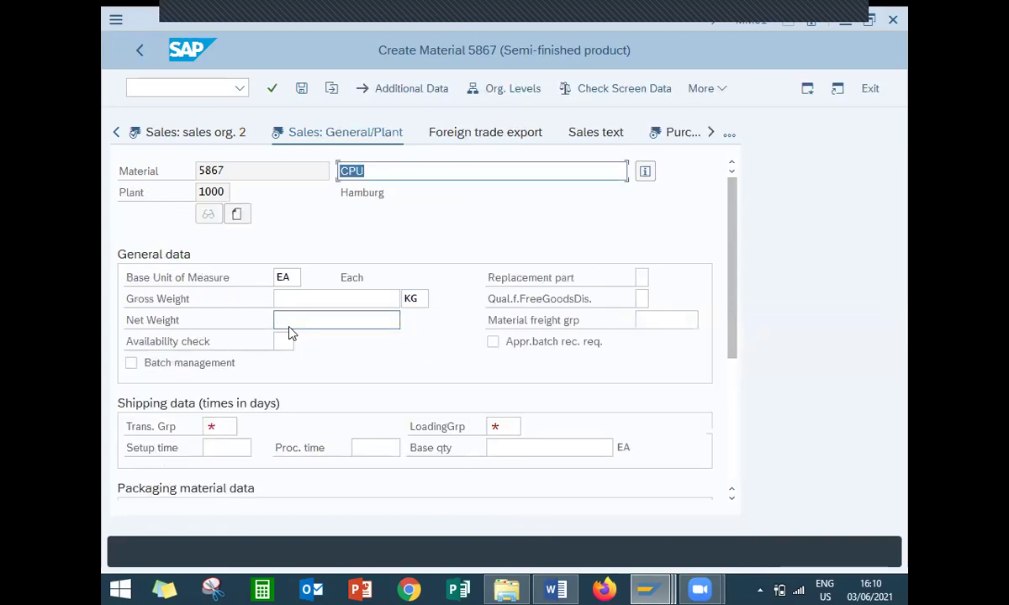
Set the transportation group to 0001 and the loading group to 0003 (Manual) in the shipping data.
{"action": "left_click", "coordinate": [247, 427]}
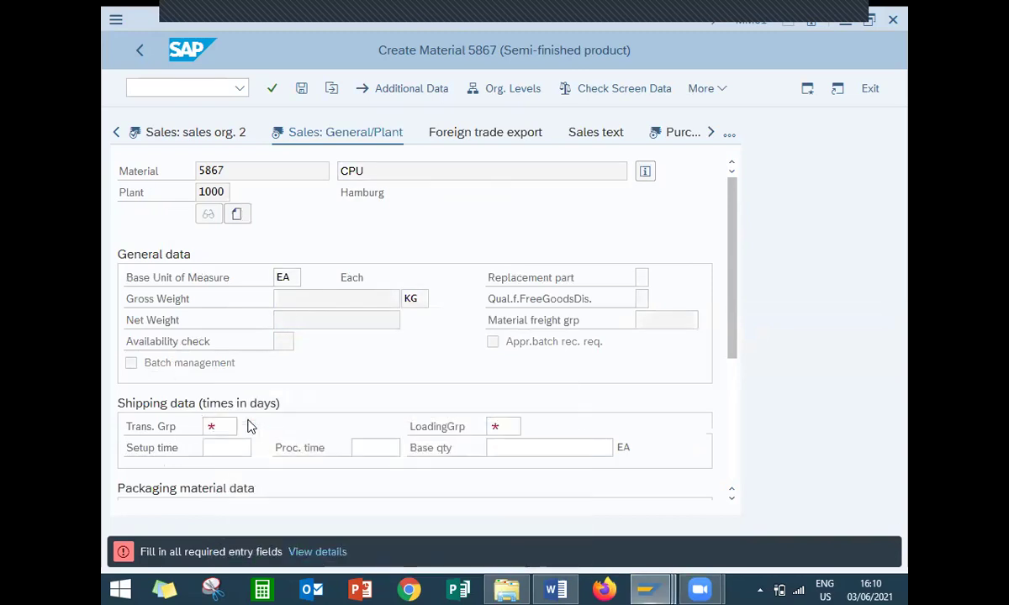
{"action": "key", "text": "Return"}
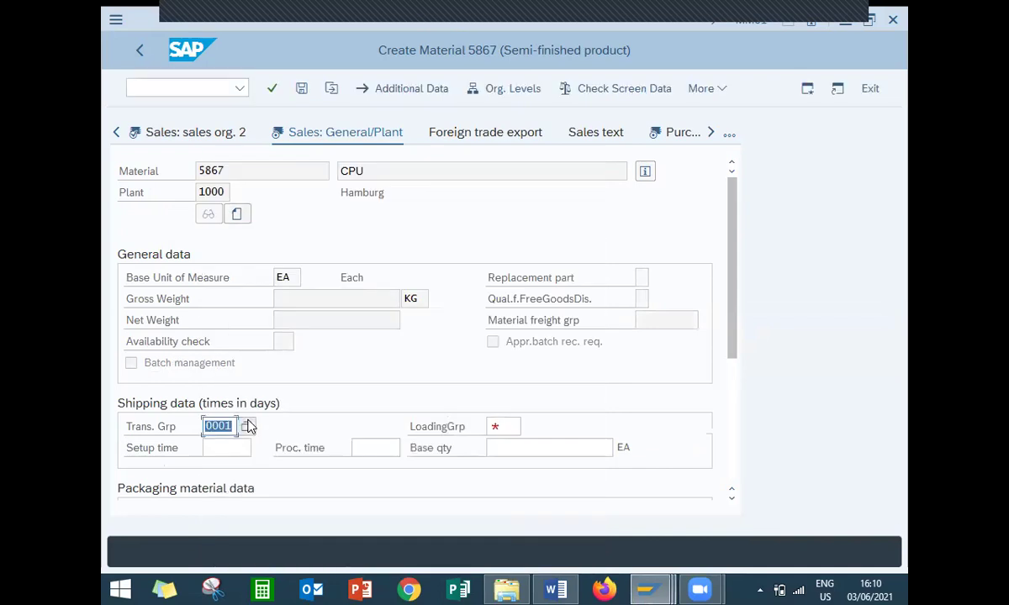
{"action": "left_click", "coordinate": [500, 426]}
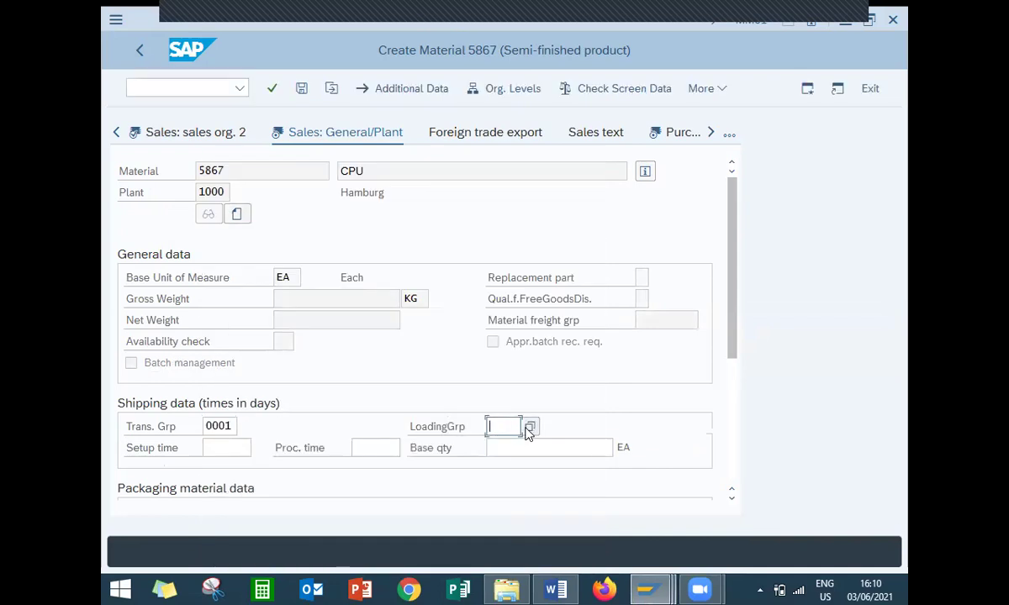
{"action": "left_click", "coordinate": [527, 429]}
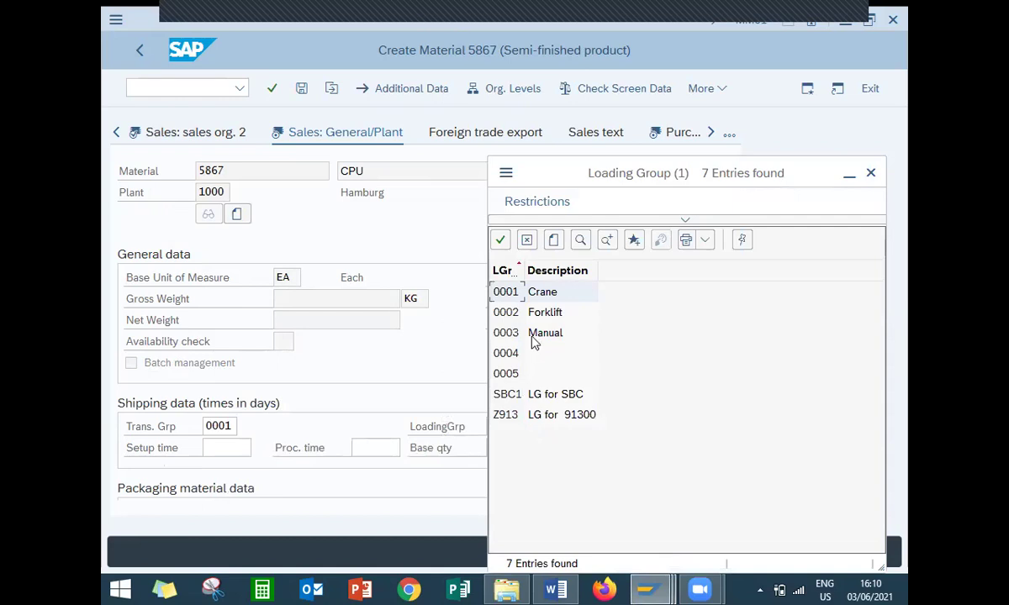
{"action": "double_click", "coordinate": [531, 334]}
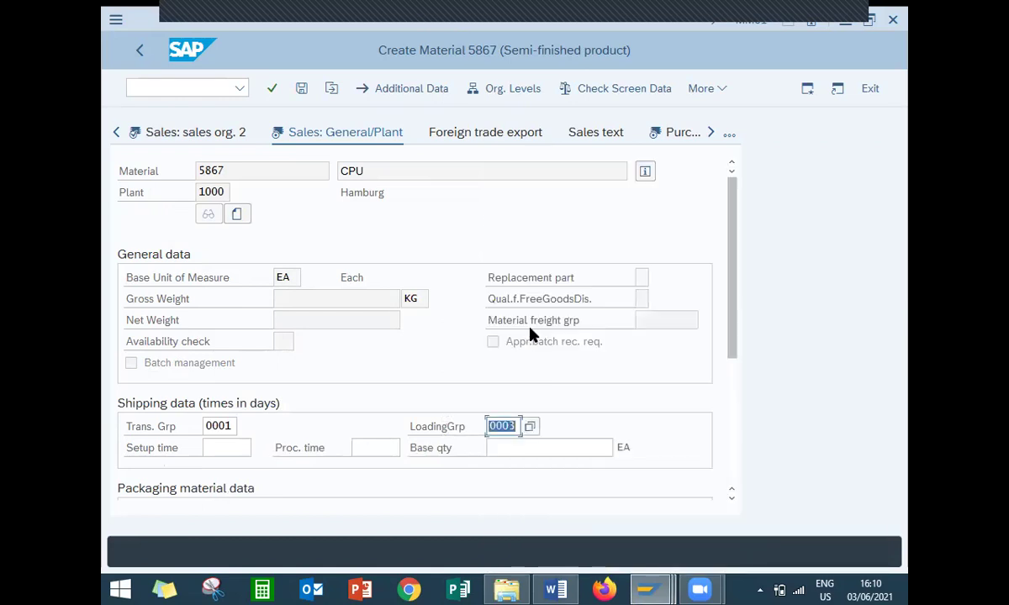
{"action": "key", "text": "Return"}
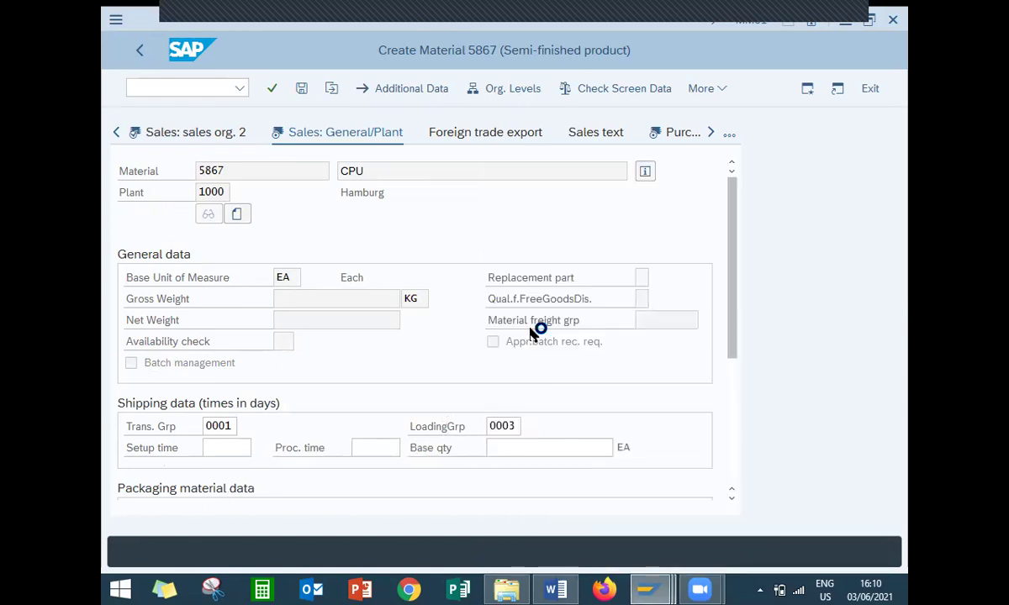
Set the MRP type to ND in the material's first MRP view.
{"action": "key", "text": "Return"}
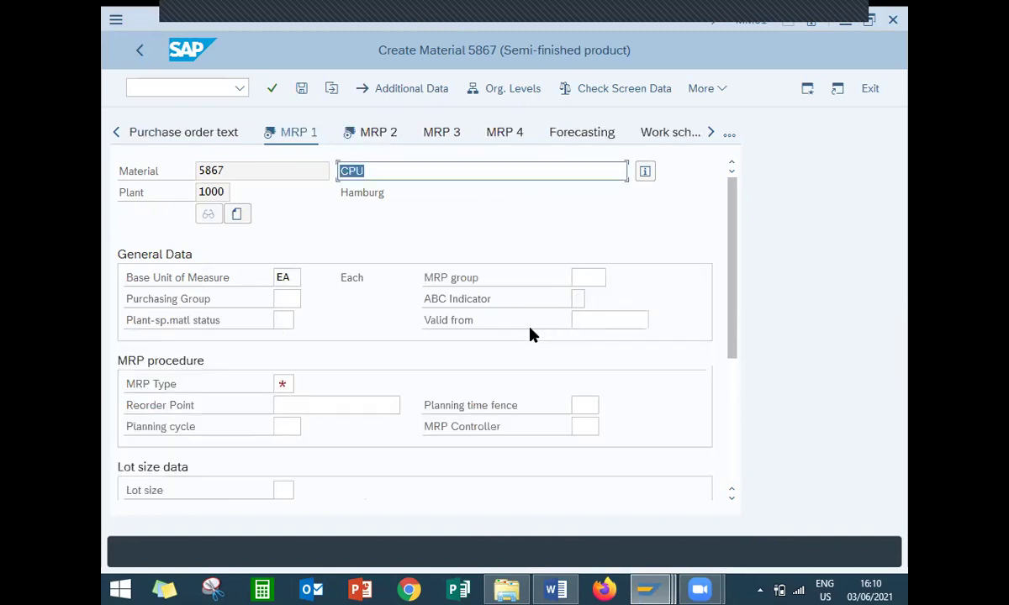
{"action": "type", "text": "ND"}
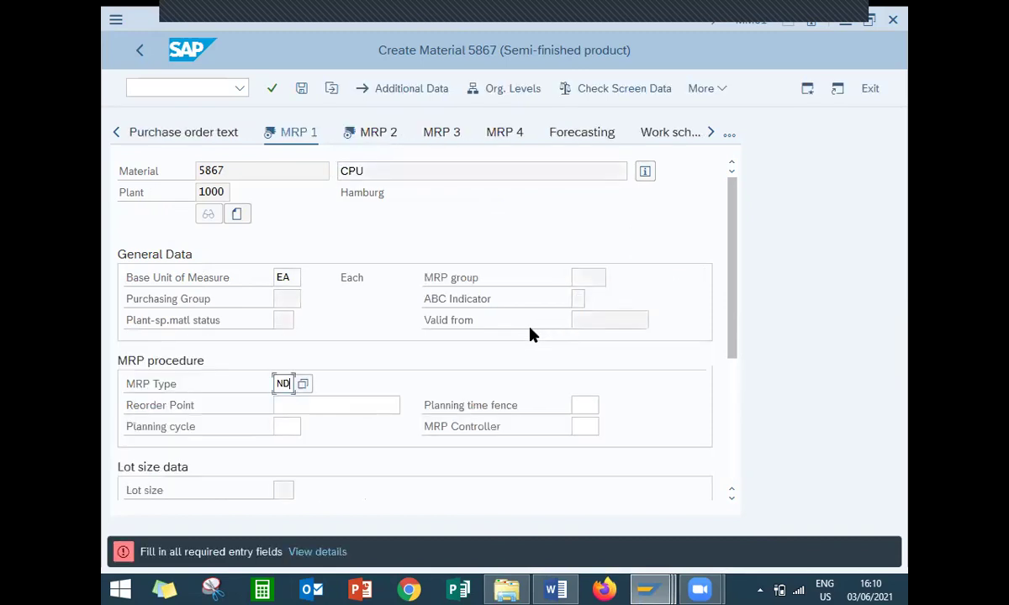
{"action": "key", "text": "Return"}
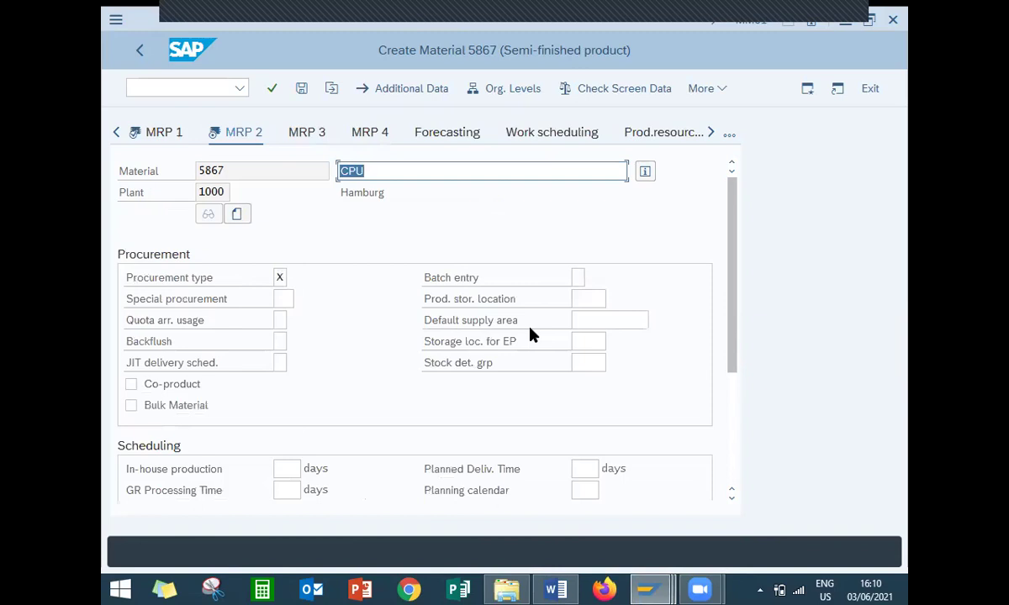
Set the valuation class to 7900 (Semifinished products) in the first accounting view and save the material master.
{"action": "key", "text": "Return"}
{"action": "key", "text": "Return"}
{"action": "key", "text": "Return"}
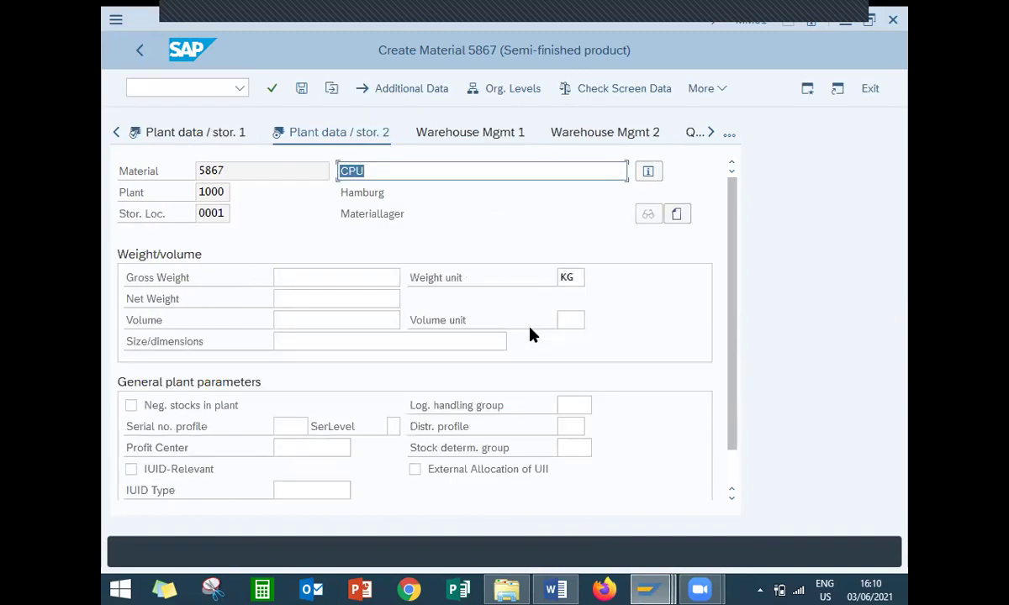
{"action": "key", "text": "Return"}
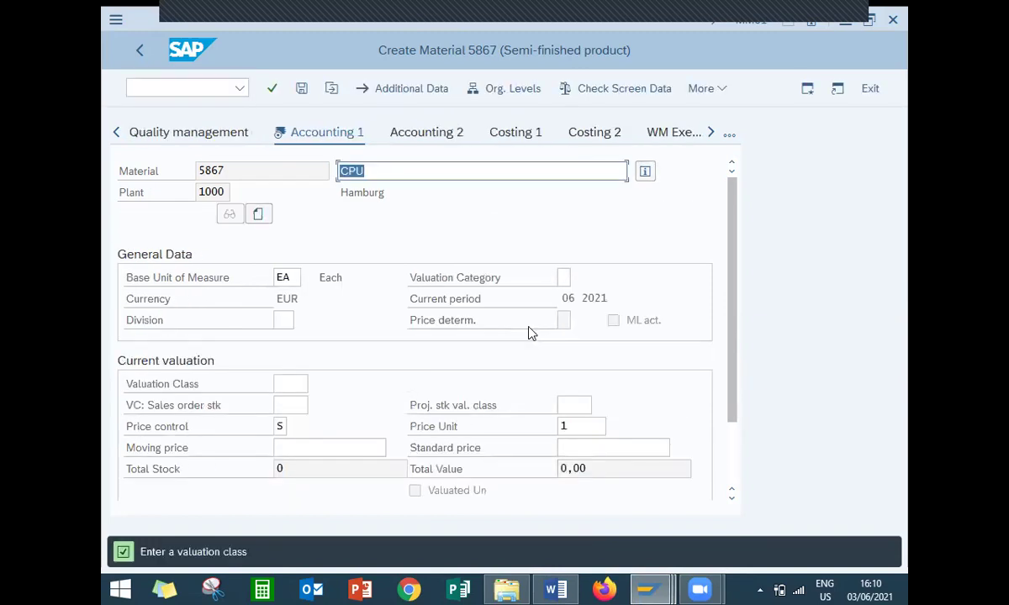
{"action": "left_click", "coordinate": [296, 383]}
{"action": "left_click", "coordinate": [316, 383]}
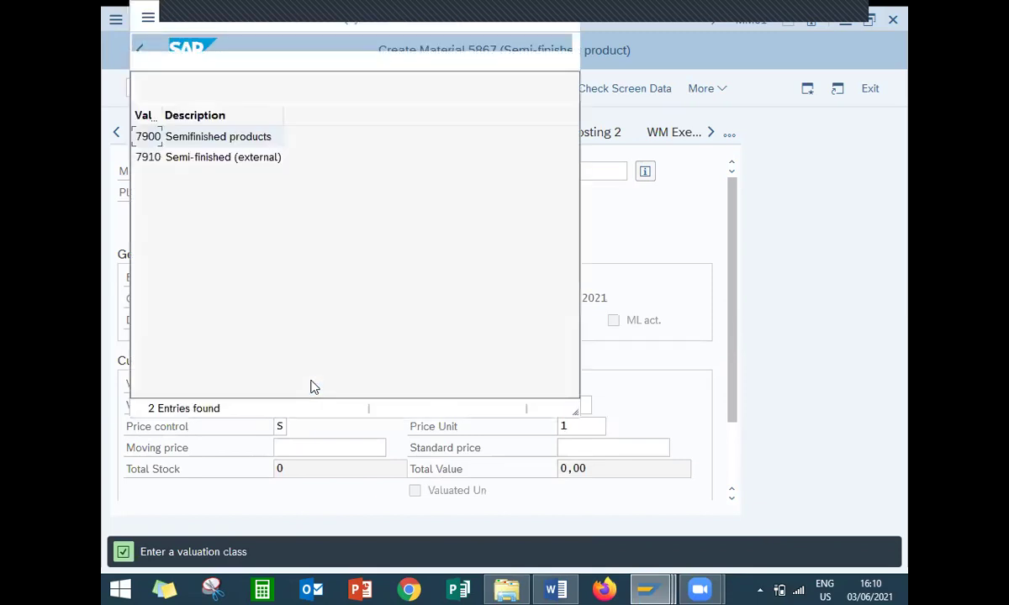
{"action": "key", "text": "Return"}
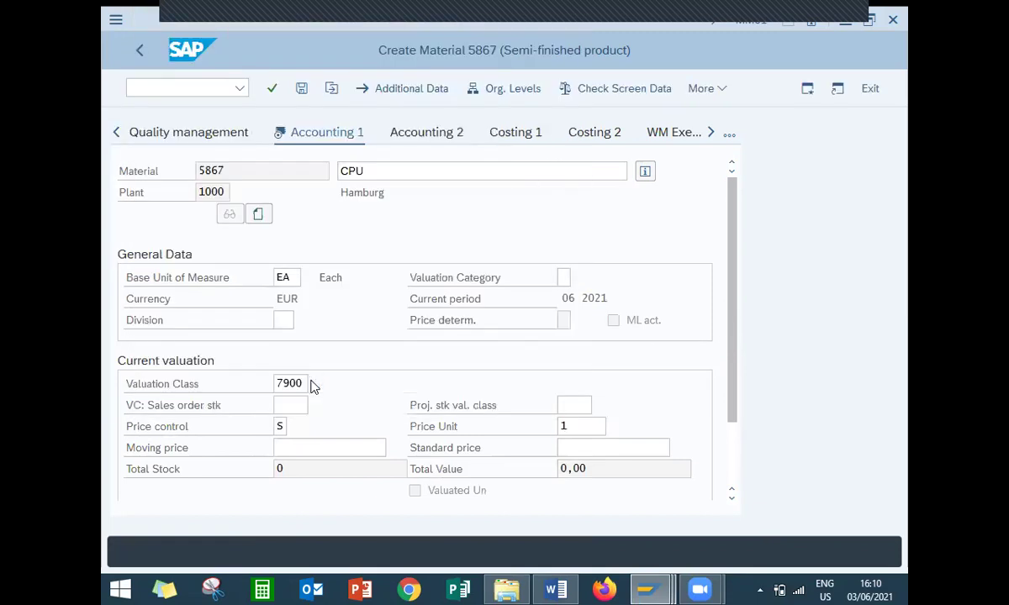
{"action": "key", "text": "Return"}
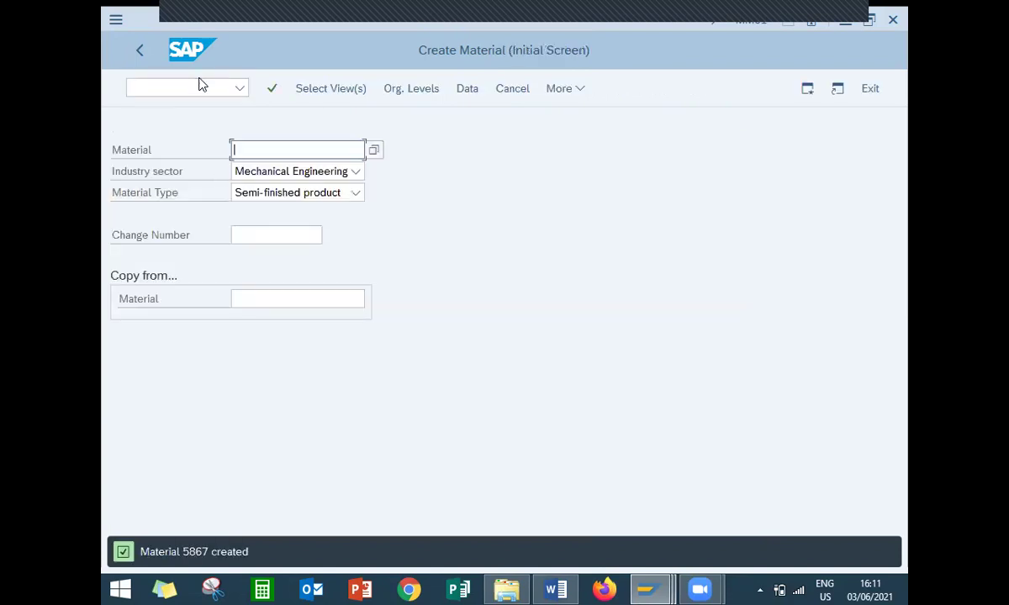
{"action": "left_click", "coordinate": [140, 50]}
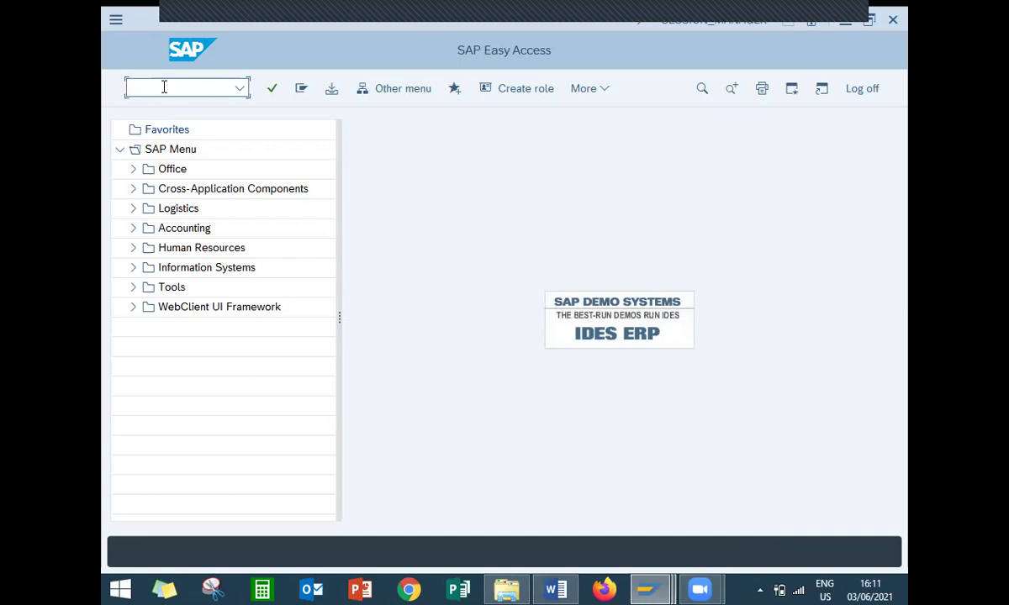
Start transaction VK11 and open the fast entry of PR00 price conditions for customer/material with release status.
{"action": "type", "text": "VK11"}
{"action": "key", "text": "Return"}
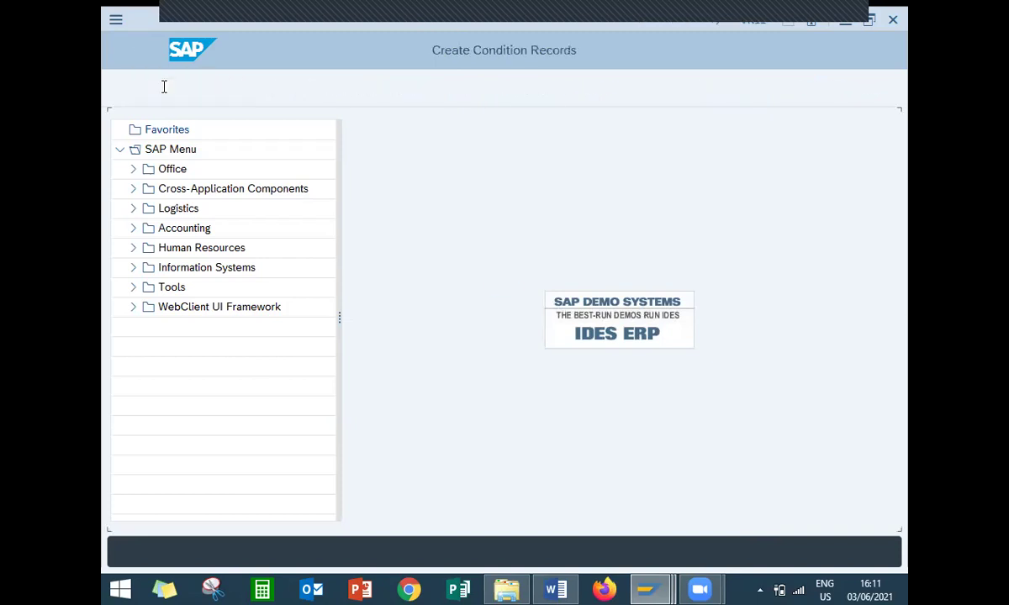
{"action": "type", "text": "PR00"}
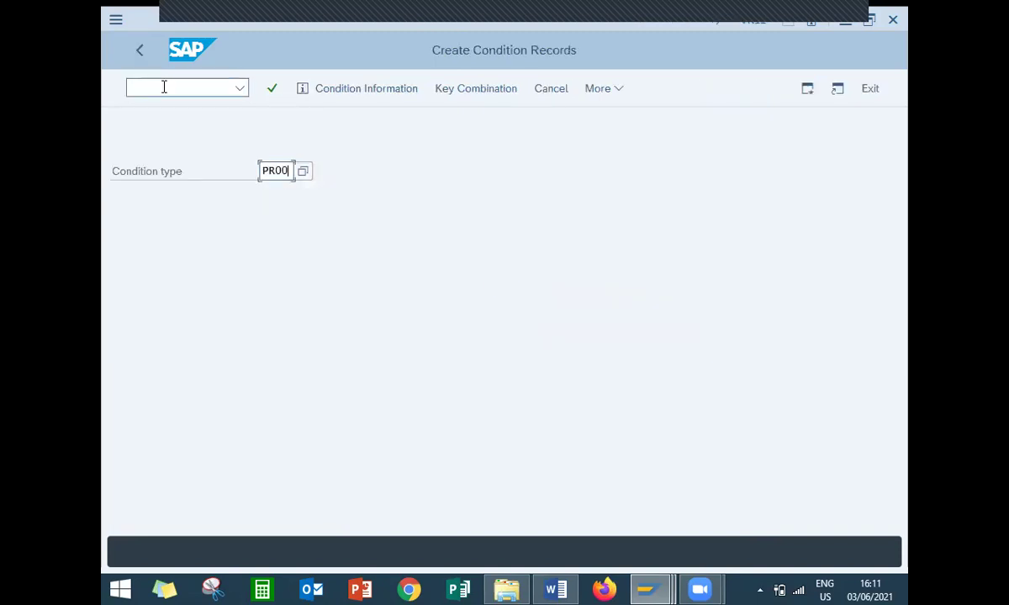
{"action": "key", "text": "Return"}
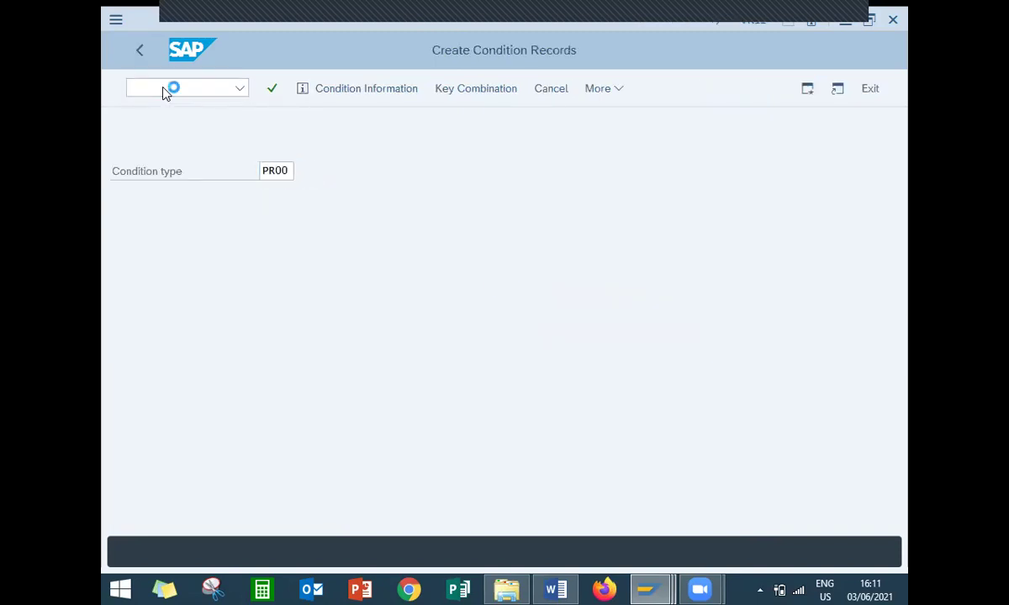
{"action": "key", "text": "Return"}
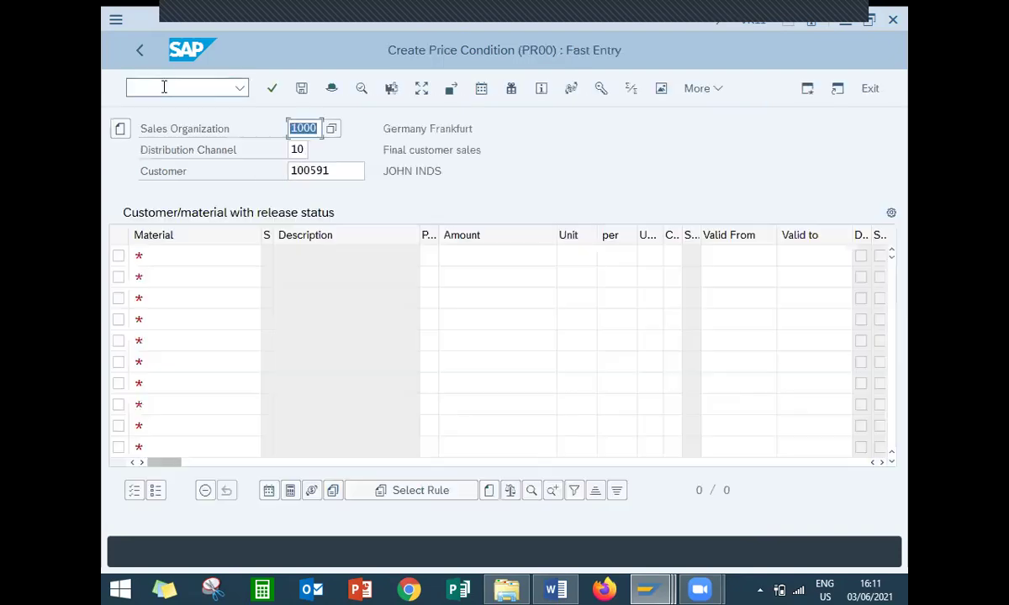
Enter a price of 5000 for material 5867, save the condition record and leave the fast entry.
{"action": "left_click", "coordinate": [217, 258]}
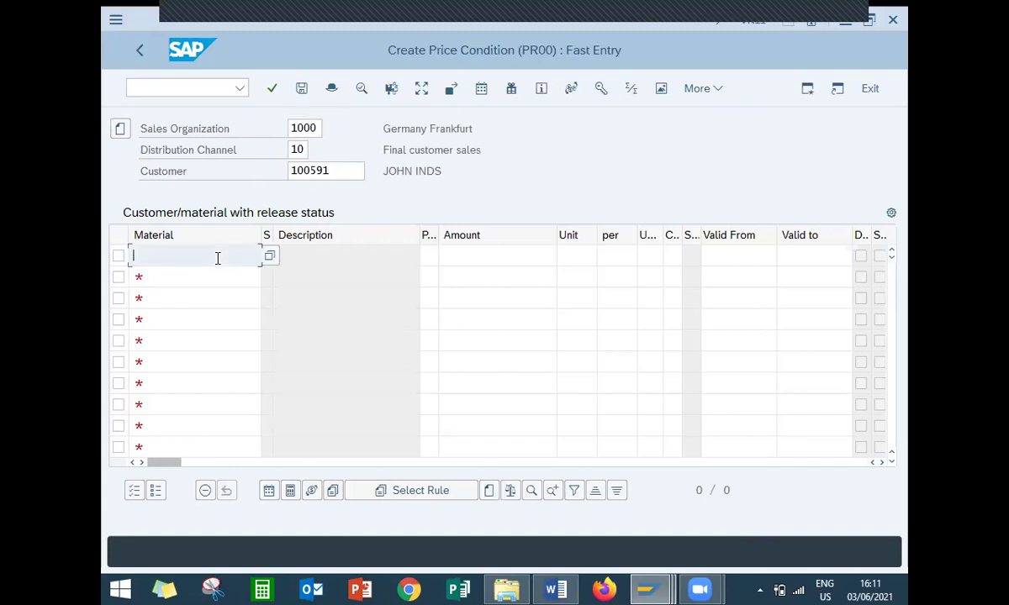
{"action": "type", "text": "5867"}
{"action": "left_click", "coordinate": [496, 255]}
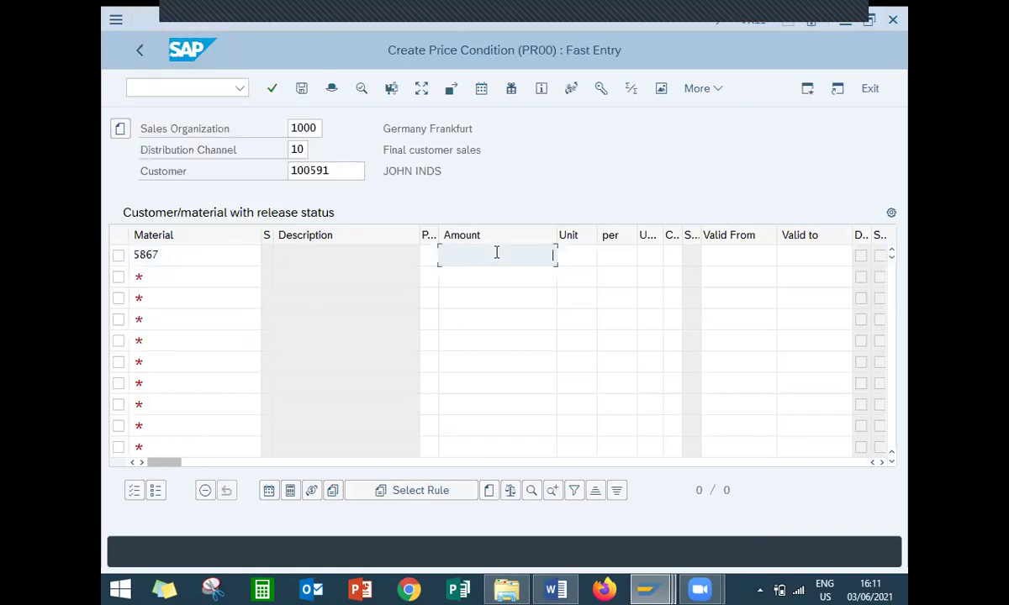
{"action": "type", "text": "5000"}
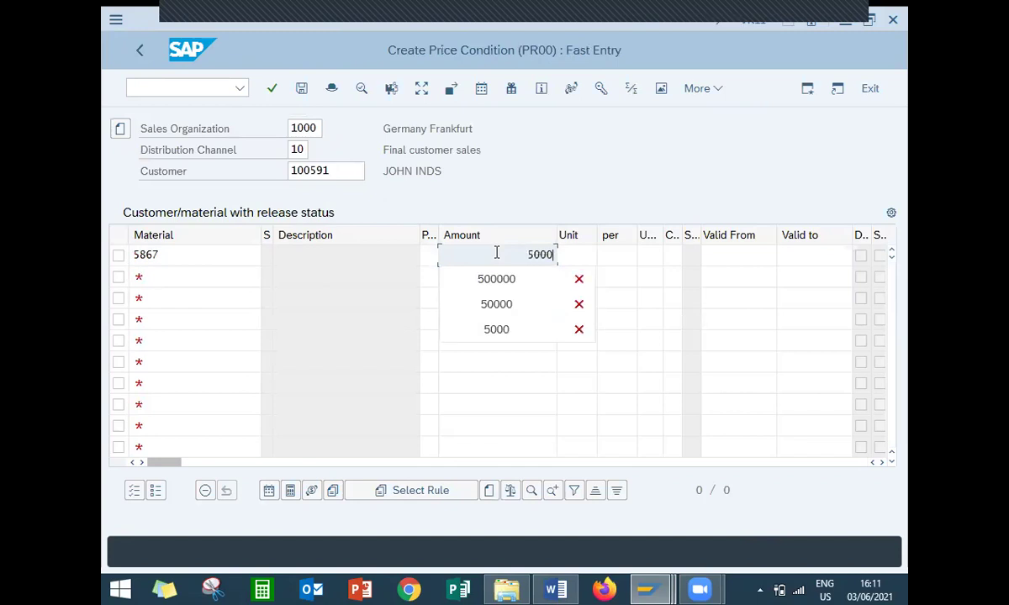
{"action": "key", "text": "Return"}
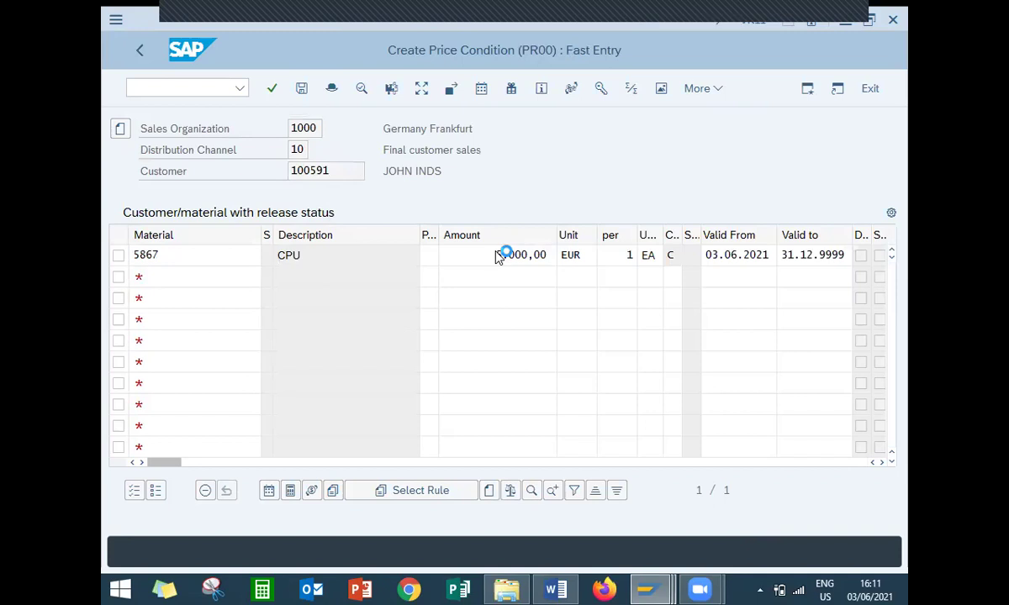
{"action": "left_click", "coordinate": [139, 50]}
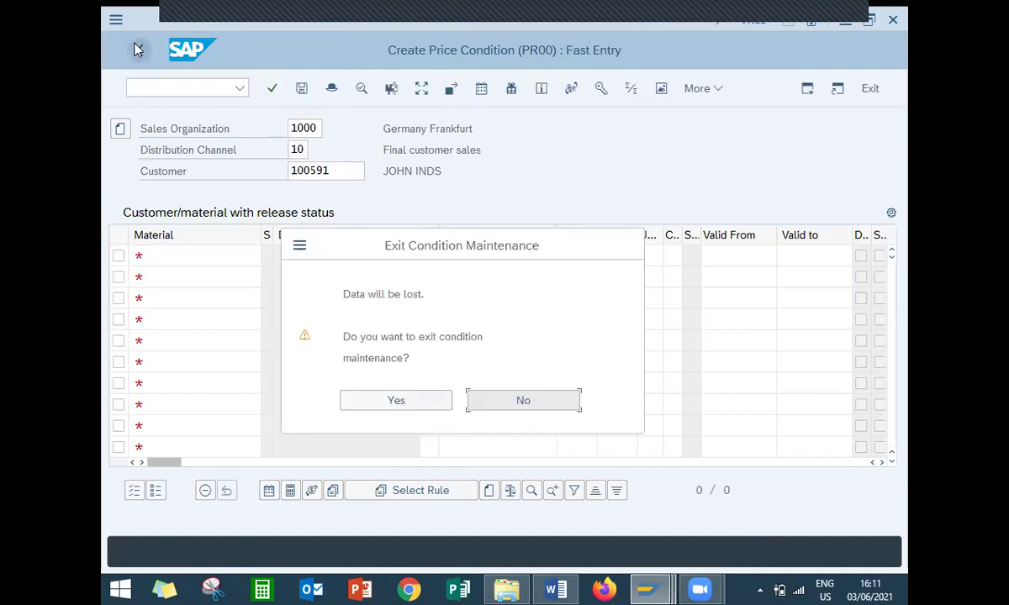
{"action": "left_click", "coordinate": [392, 403]}
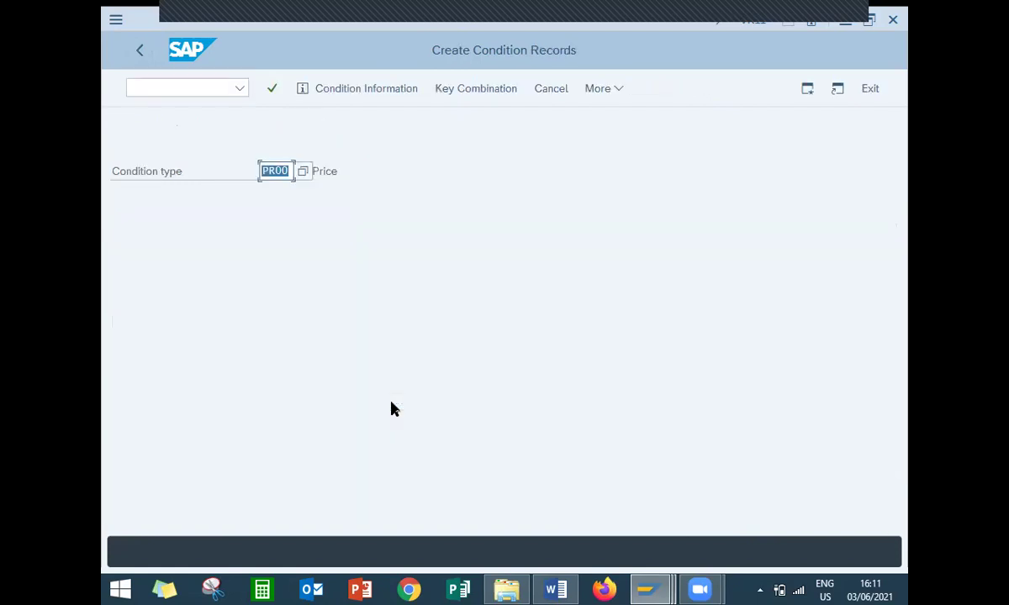
Switch to the Word document and examine the individual purchase order flow, from sales order and purchase requisition through to both invoices.
{"action": "left_click", "coordinate": [551, 589]}
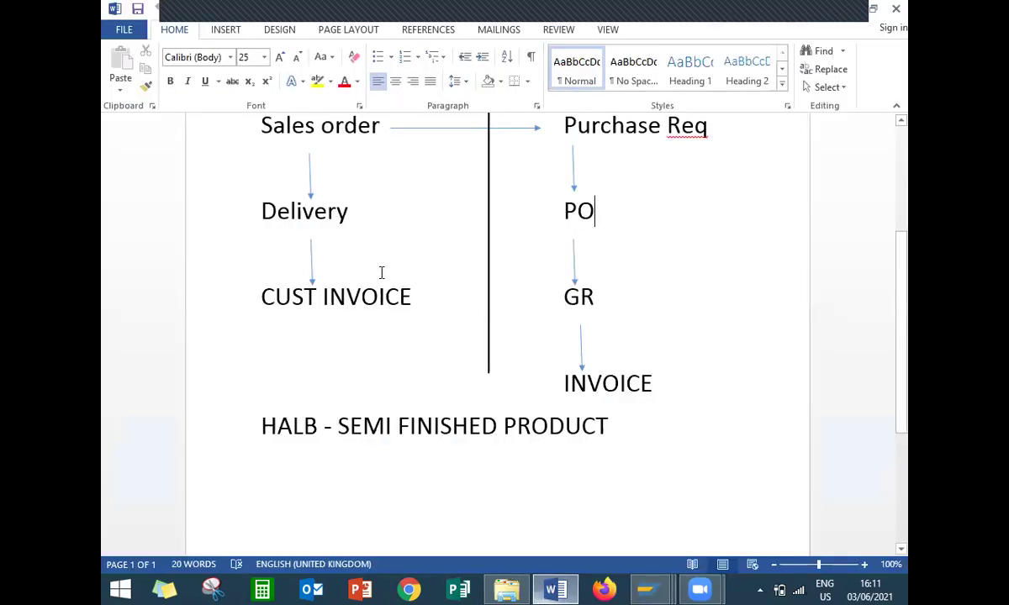
{"action": "scroll", "coordinate": [897, 182], "scroll_direction": "up", "scroll_amount": 1}
{"action": "scroll", "coordinate": [897, 182], "scroll_direction": "up", "scroll_amount": 3}
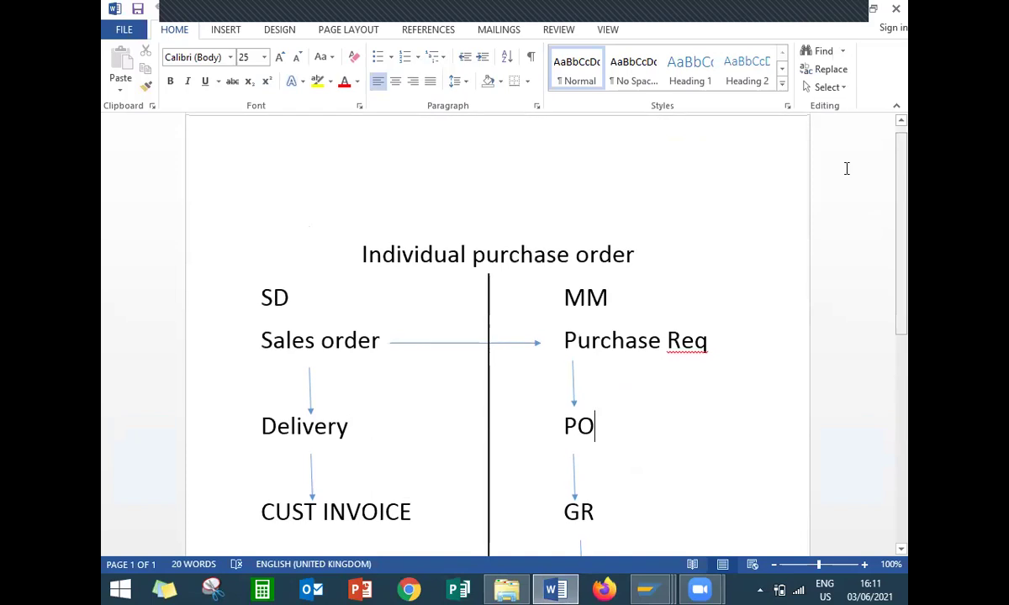
{"action": "left_click_drag", "start_coordinate": [380, 340], "coordinate": [283, 339]}
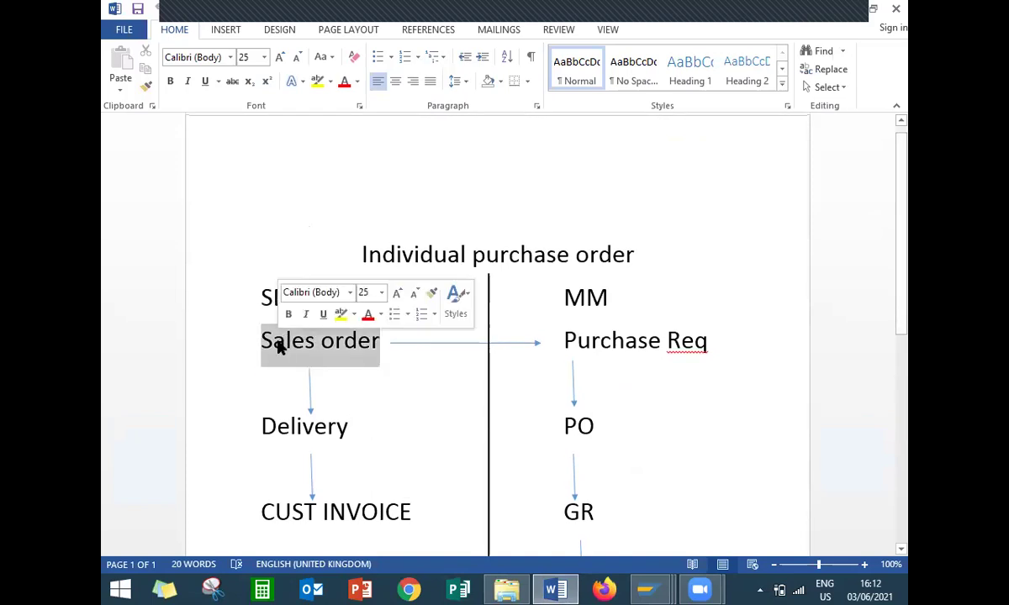
{"action": "left_click_drag", "start_coordinate": [560, 339], "coordinate": [709, 341]}
{"action": "left_click_drag", "start_coordinate": [903, 263], "coordinate": [908, 320]}
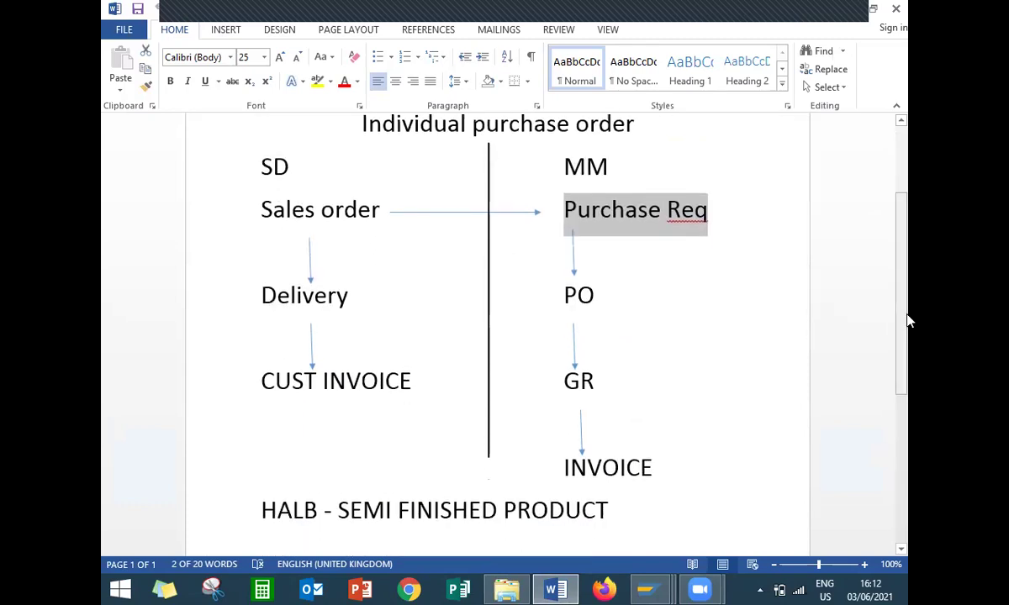
{"action": "left_click", "coordinate": [628, 307]}
{"action": "left_click", "coordinate": [600, 384]}
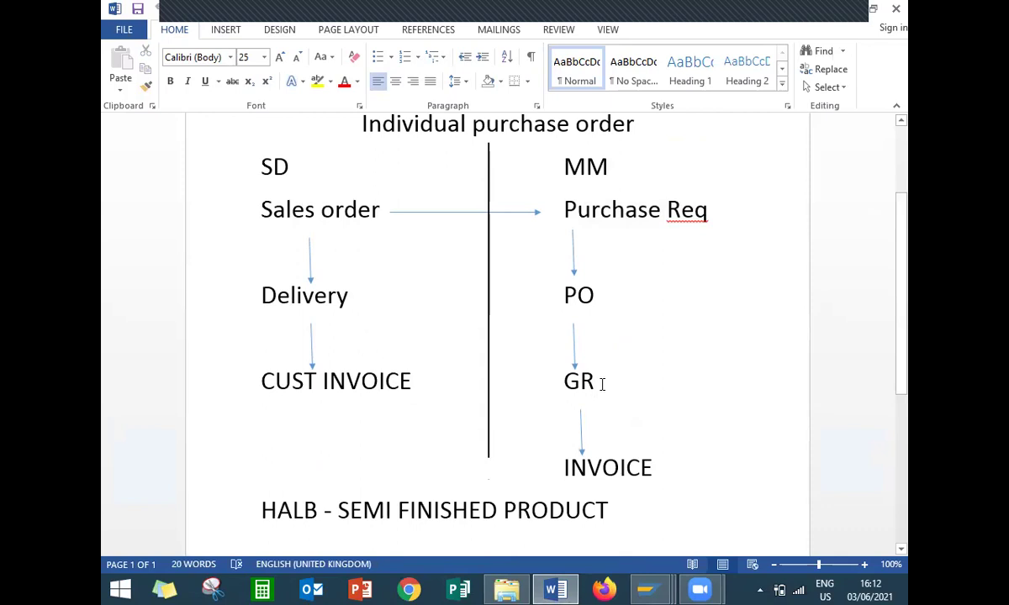
{"action": "left_click", "coordinate": [672, 470]}
{"action": "left_click", "coordinate": [359, 292]}
{"action": "left_click_drag", "start_coordinate": [359, 291], "coordinate": [253, 294]}
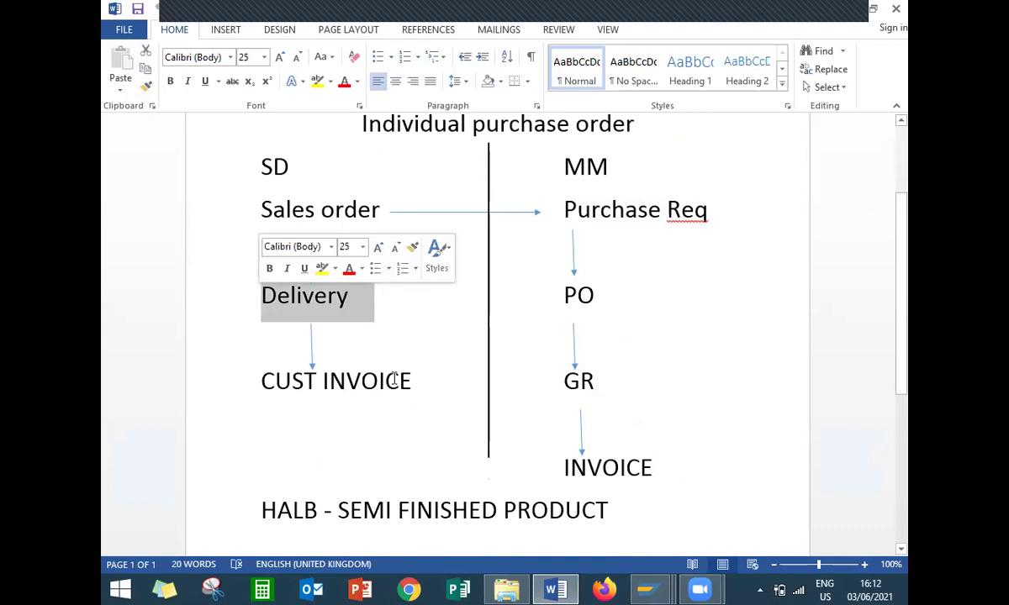
{"action": "left_click_drag", "start_coordinate": [418, 380], "coordinate": [257, 380]}
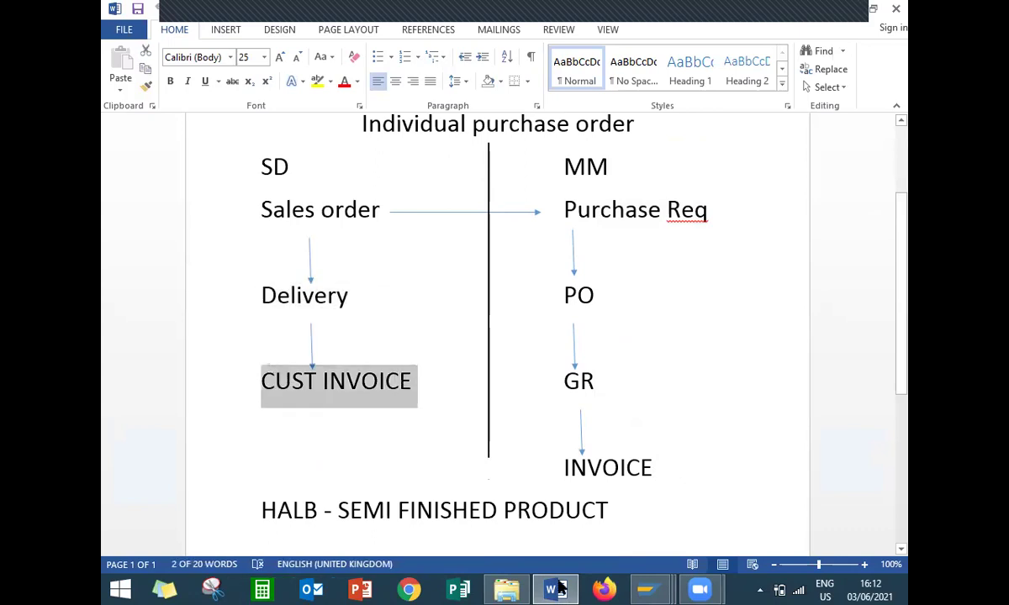
Return to SAP and start a sales order with transaction VA01, using order type OR.
{"action": "left_click", "coordinate": [646, 588]}
{"action": "left_click", "coordinate": [772, 483]}
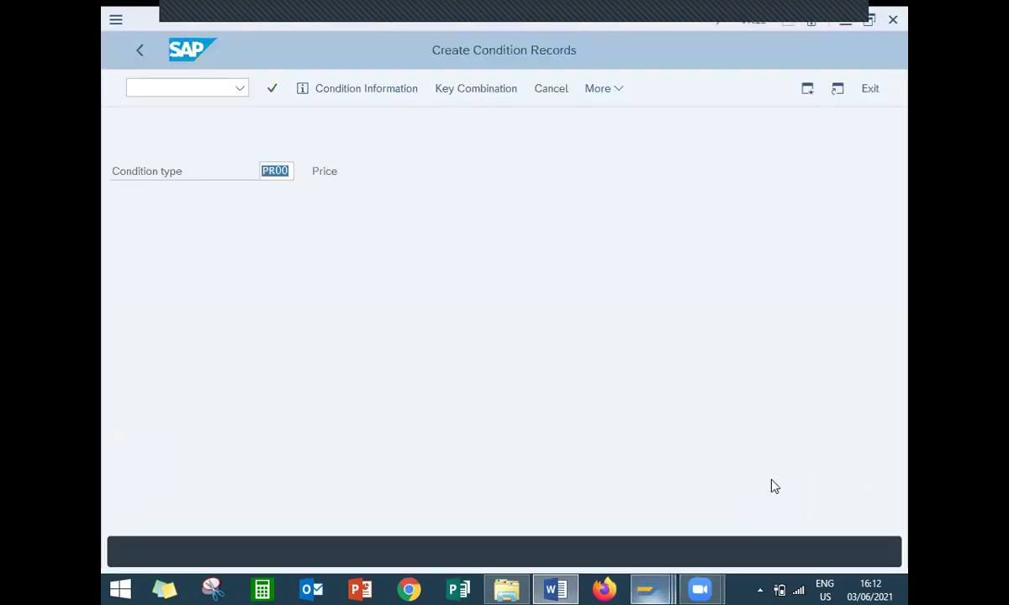
{"action": "left_click", "coordinate": [139, 52]}
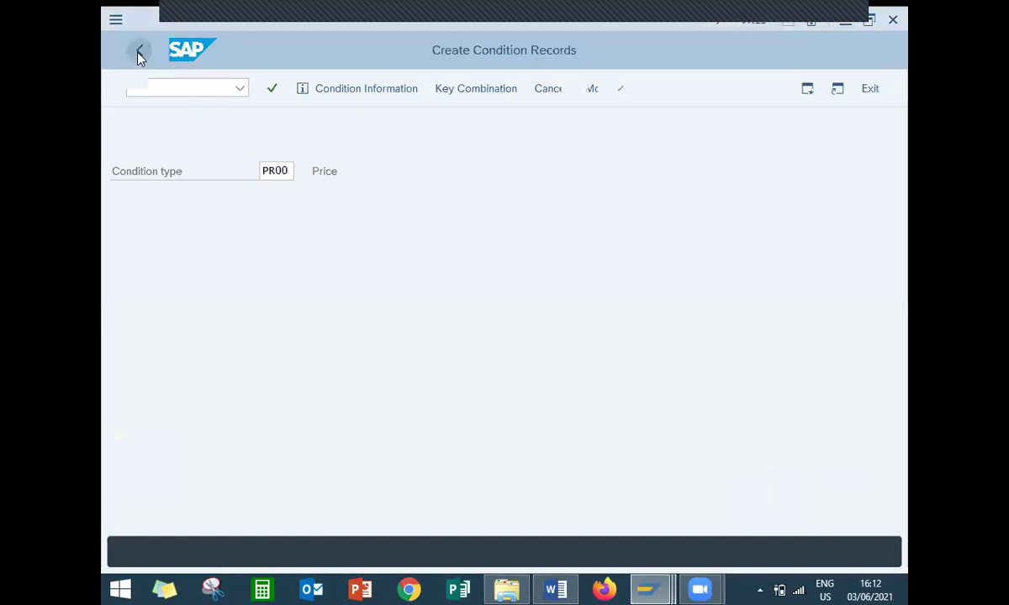
{"action": "type", "text": "VA01"}
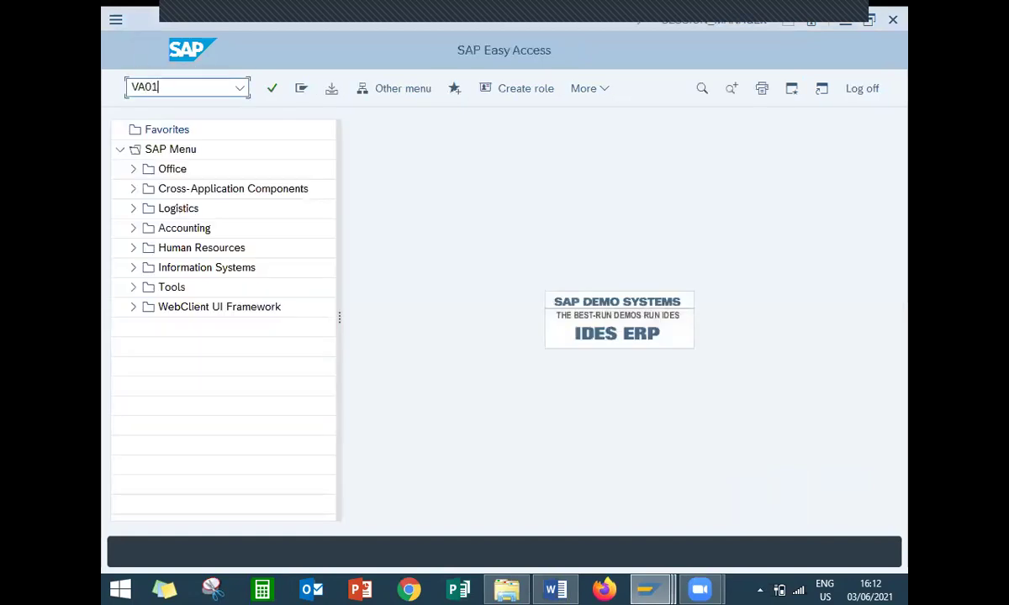
{"action": "key", "text": "Return"}
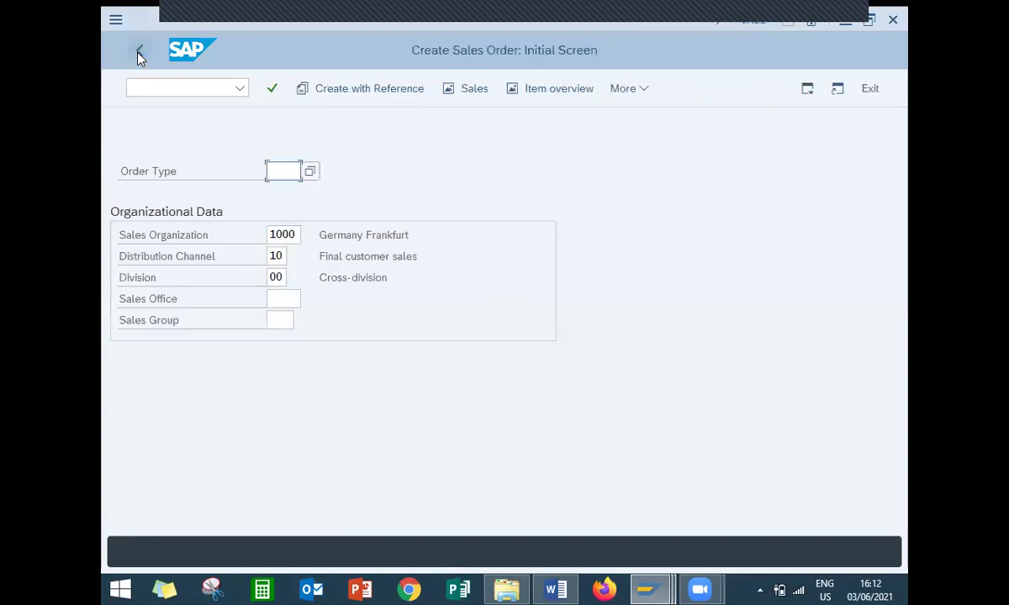
{"action": "type", "text": "OR"}
{"action": "key", "text": "Return"}
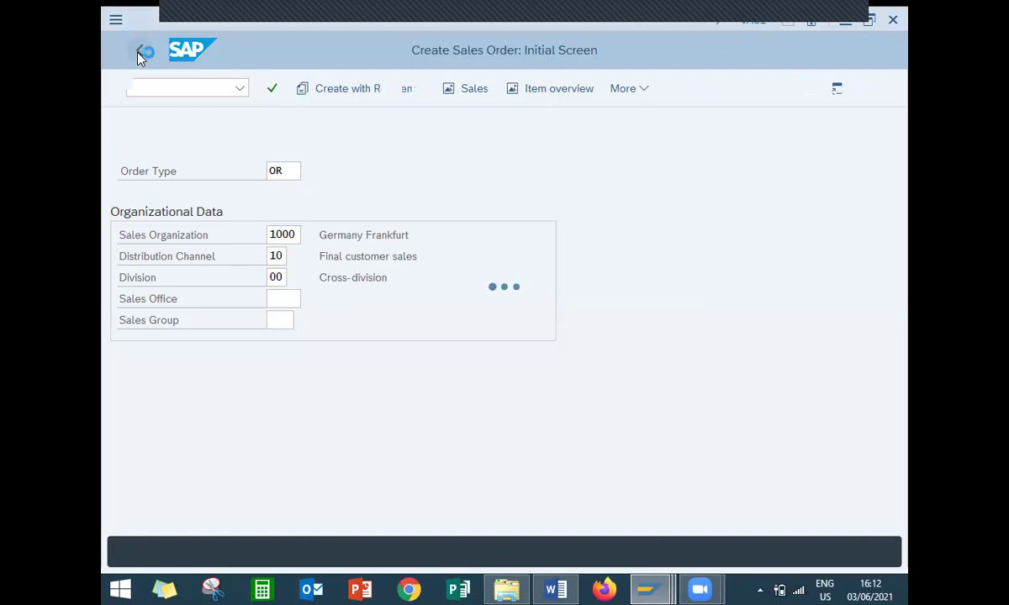
Enter the new customer's number as the order's sold-to party.
{"action": "type", "text": "1005"}
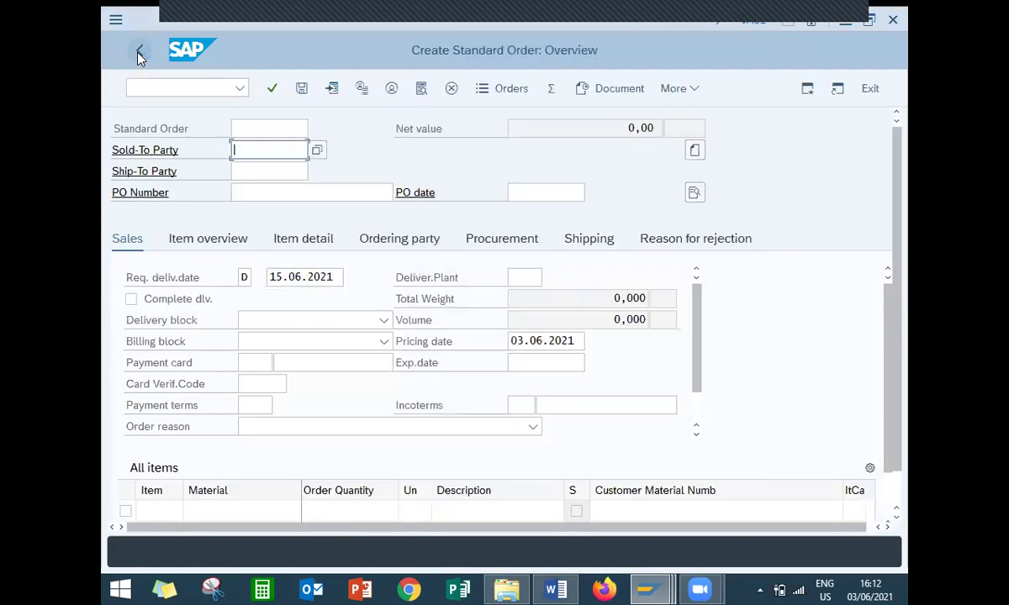
{"action": "type", "text": "81"}
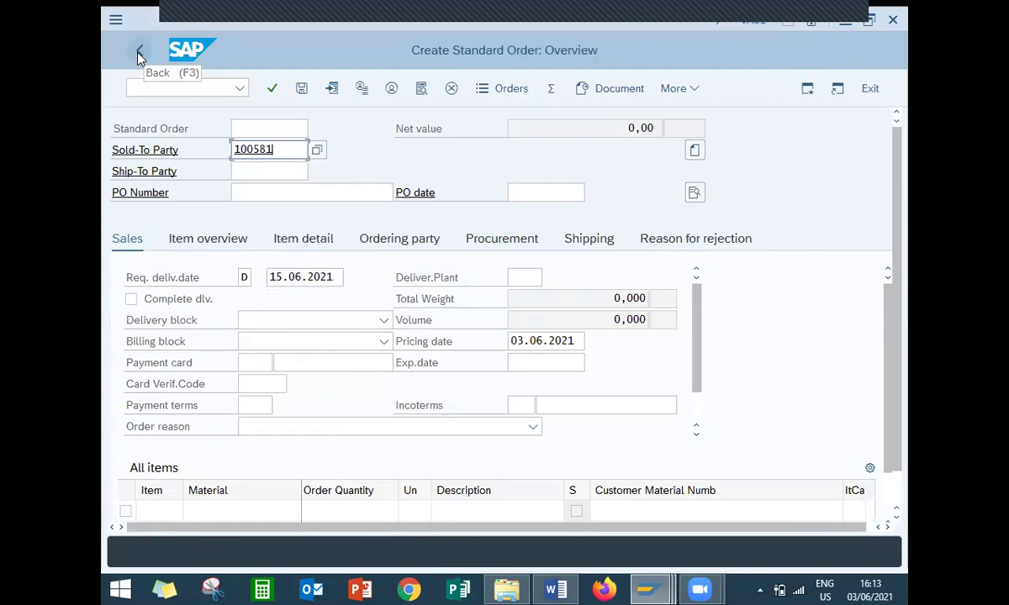
{"action": "key", "text": "BackSpace"}
{"action": "key", "text": "BackSpace"}
{"action": "type", "text": "91"}
{"action": "key", "text": "Return"}
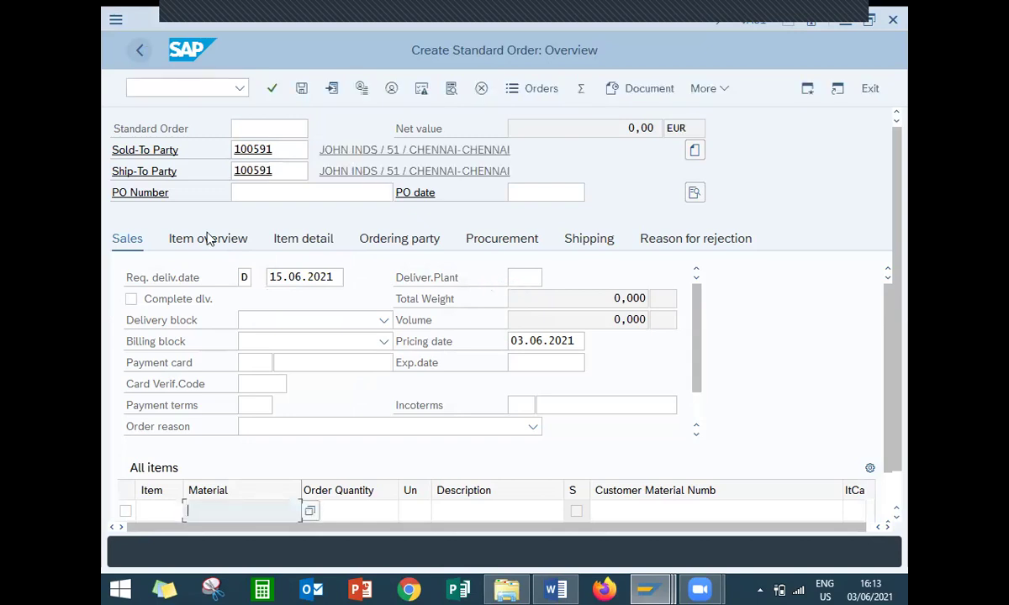
Set the order's payment terms to 0001 and its Incoterms to CFR with CFR as the location.
{"action": "left_click", "coordinate": [253, 404]}
{"action": "type", "text": "0001"}
{"action": "left_click", "coordinate": [523, 404]}
{"action": "type", "text": "CFR"}
{"action": "left_click", "coordinate": [592, 404]}
{"action": "type", "text": "CFR"}
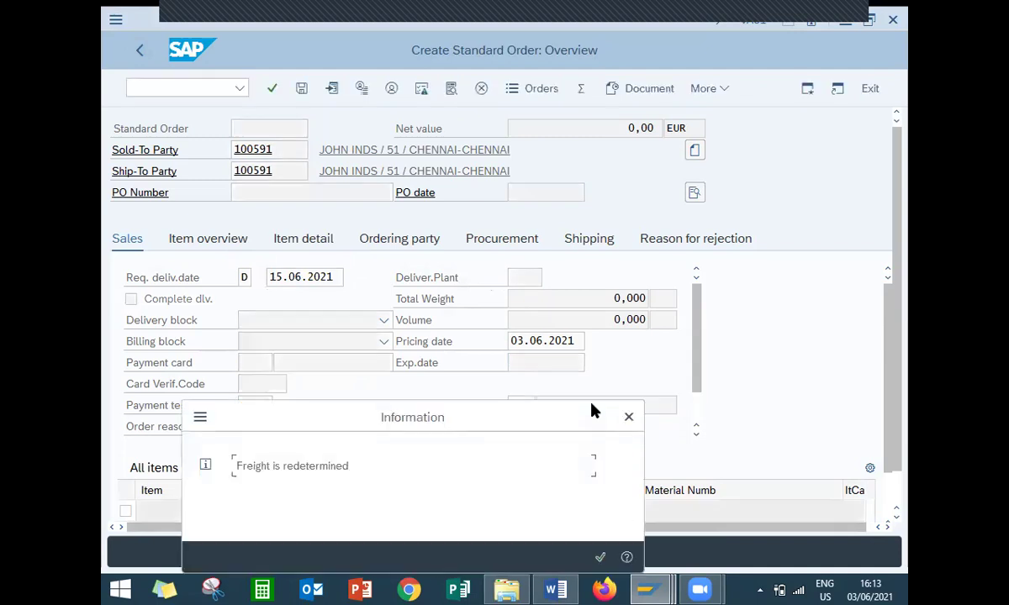
Add material 5867 with an order quantity of 10 as the first item of the sales order.
{"action": "key", "text": "Return"}
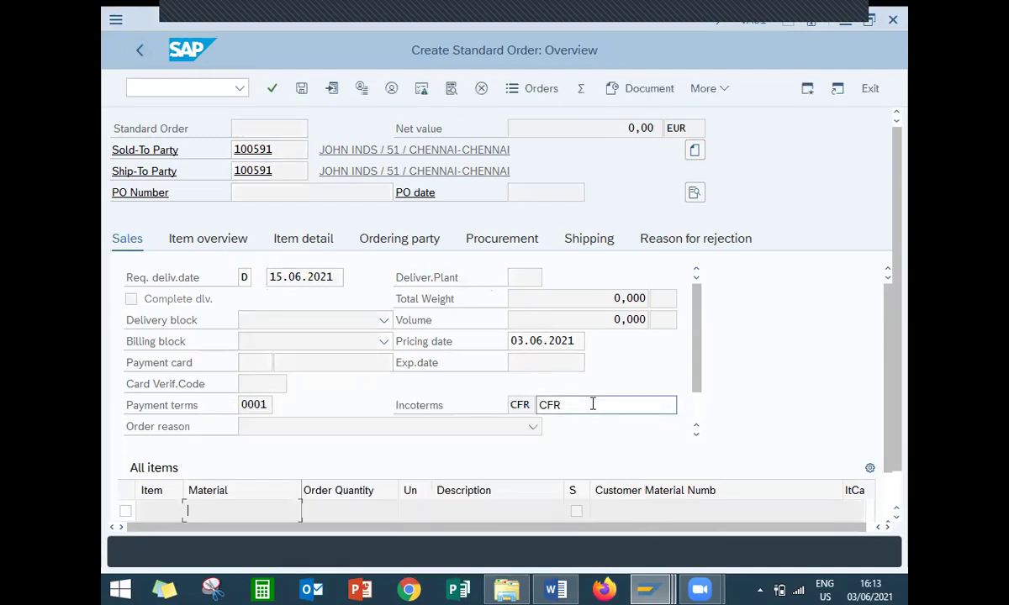
{"action": "left_click_drag", "start_coordinate": [884, 291], "coordinate": [890, 380]}
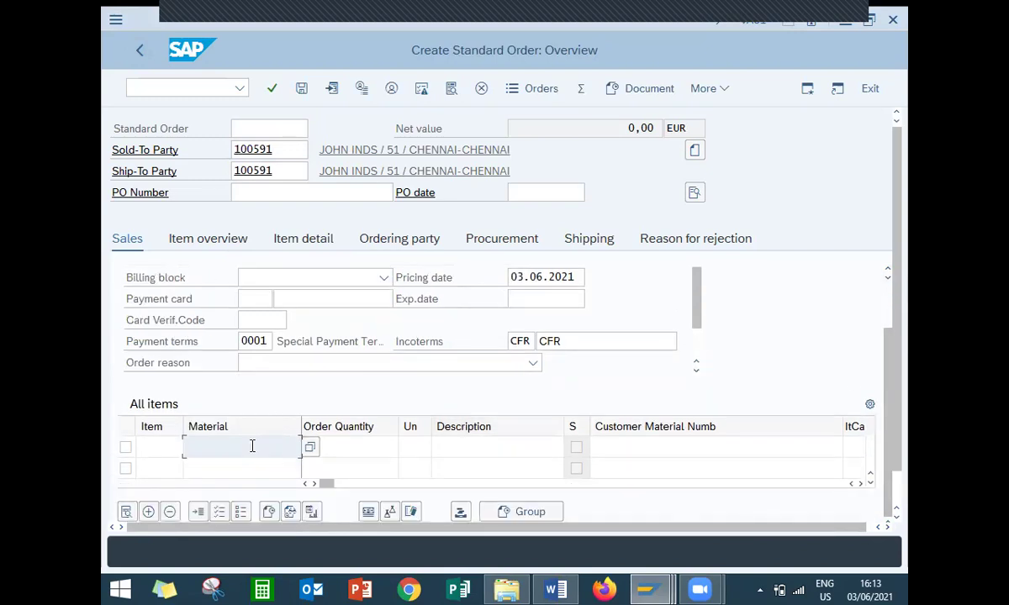
{"action": "type", "text": "5867"}
{"action": "left_click", "coordinate": [354, 445]}
{"action": "type", "text": "10"}
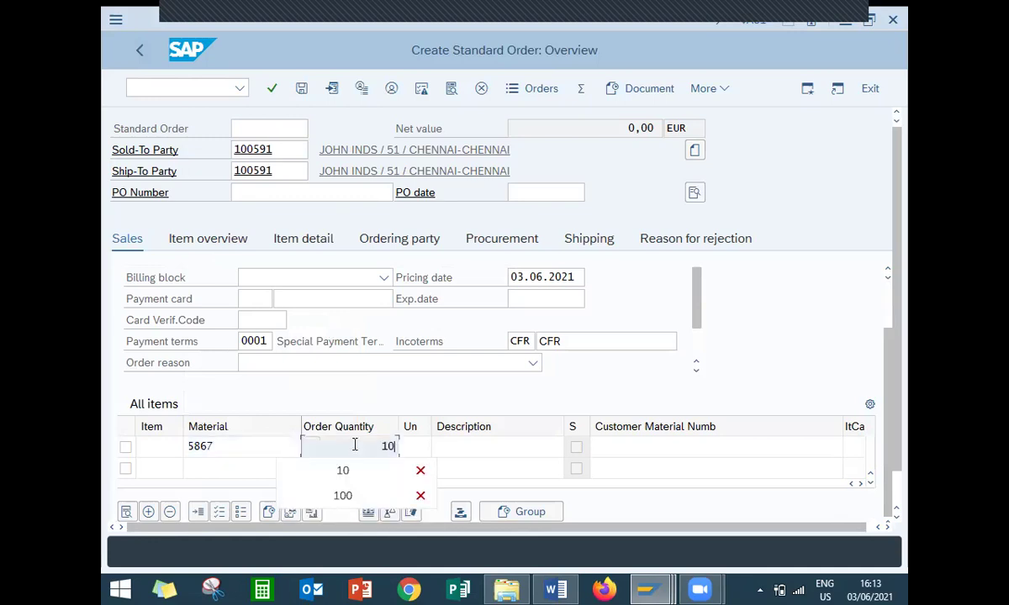
{"action": "key", "text": "Return"}
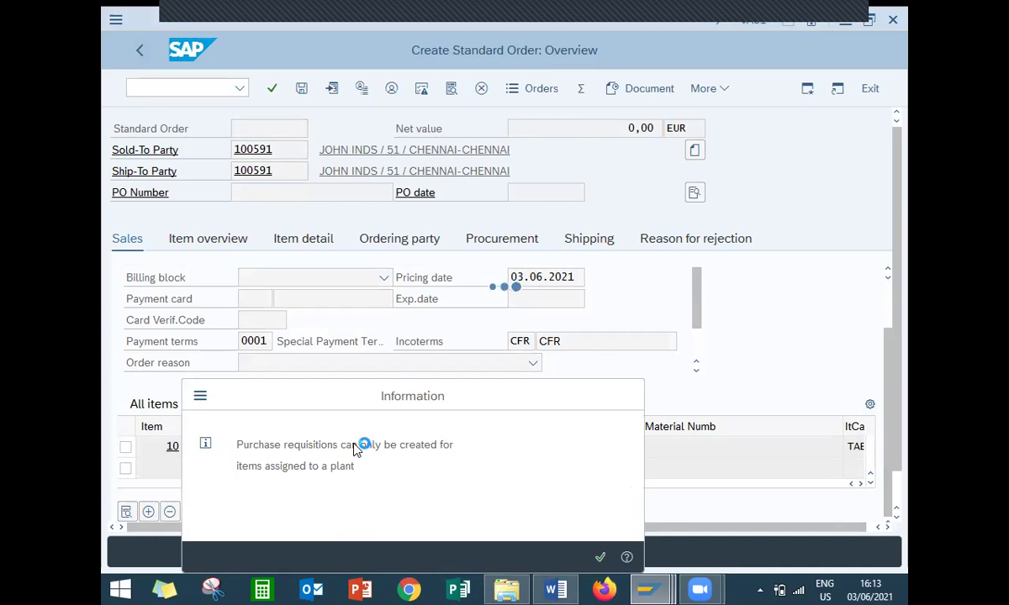
{"action": "key", "text": "Return"}
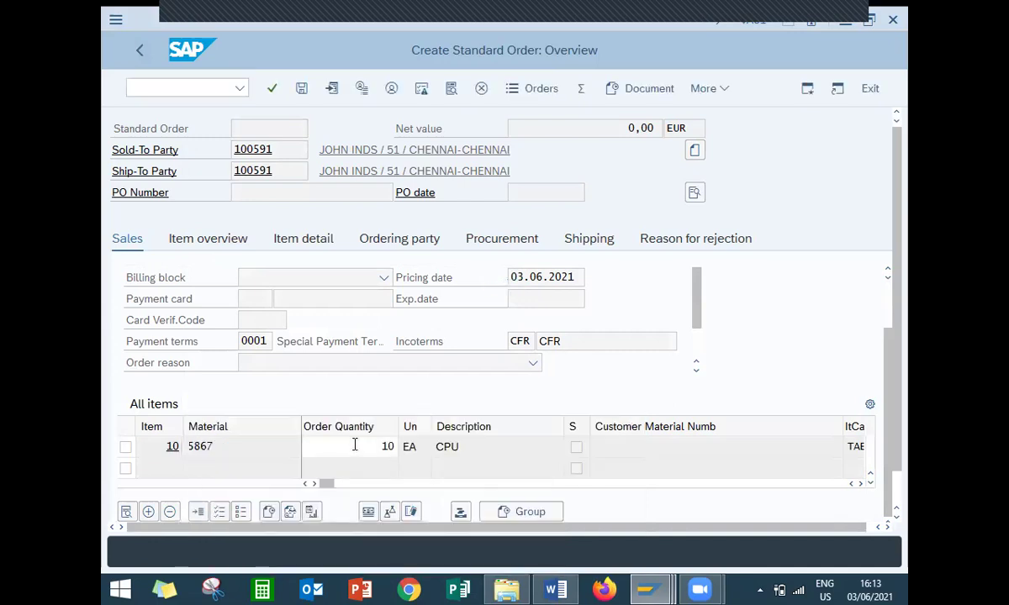
{"action": "key", "text": "Return"}
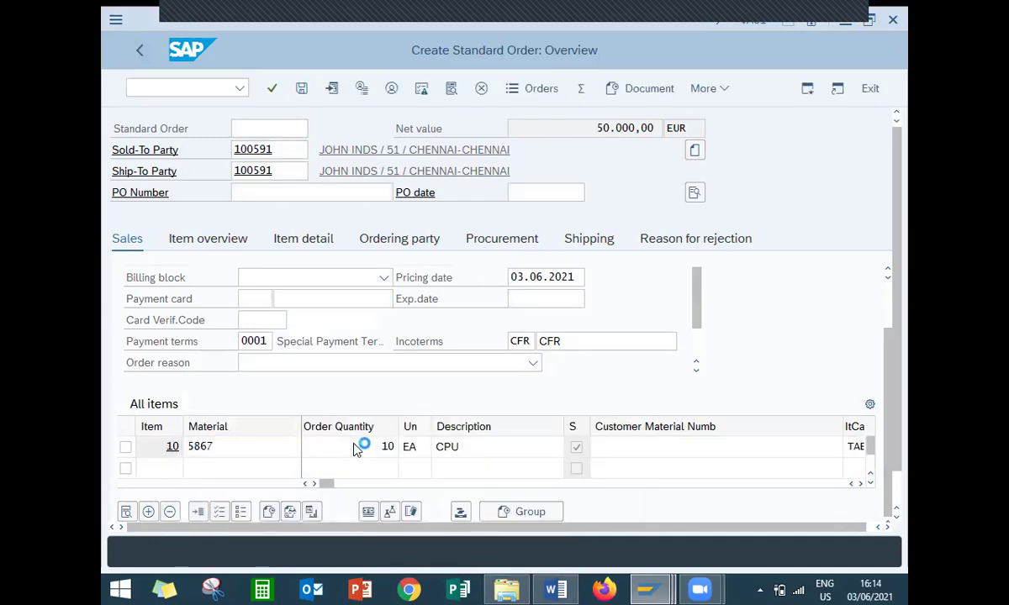
Open the item's shipping data and set its plant to 1000.
{"action": "double_click", "coordinate": [354, 447]}
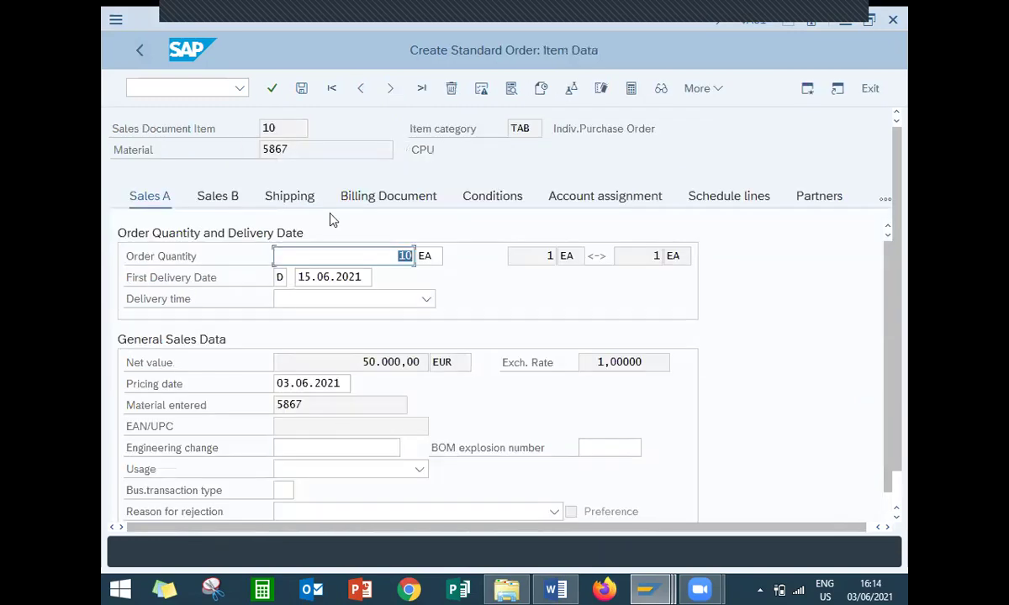
{"action": "left_click", "coordinate": [305, 204]}
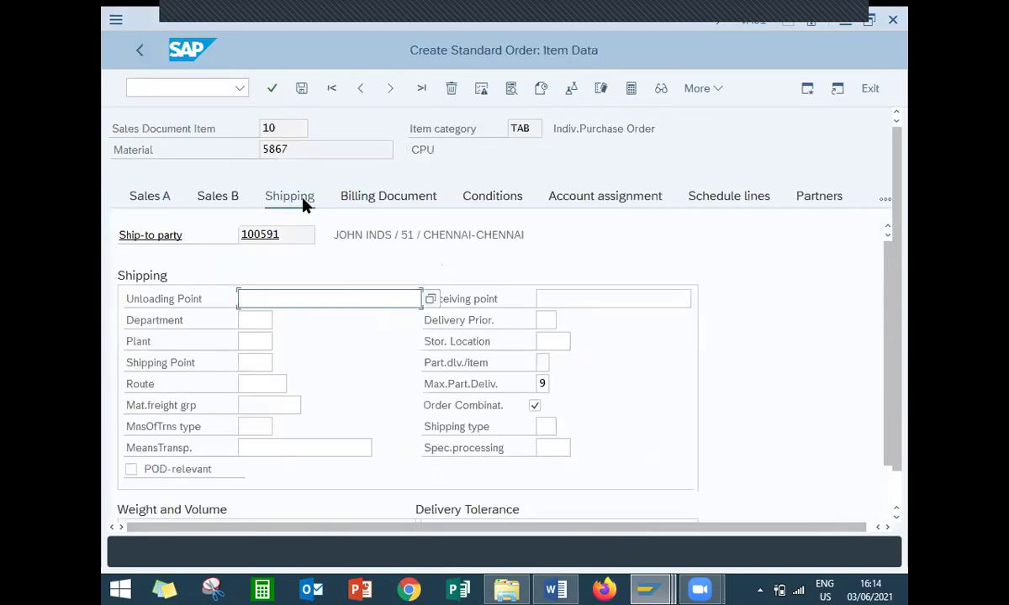
{"action": "left_click", "coordinate": [262, 342]}
{"action": "type", "text": "1"}
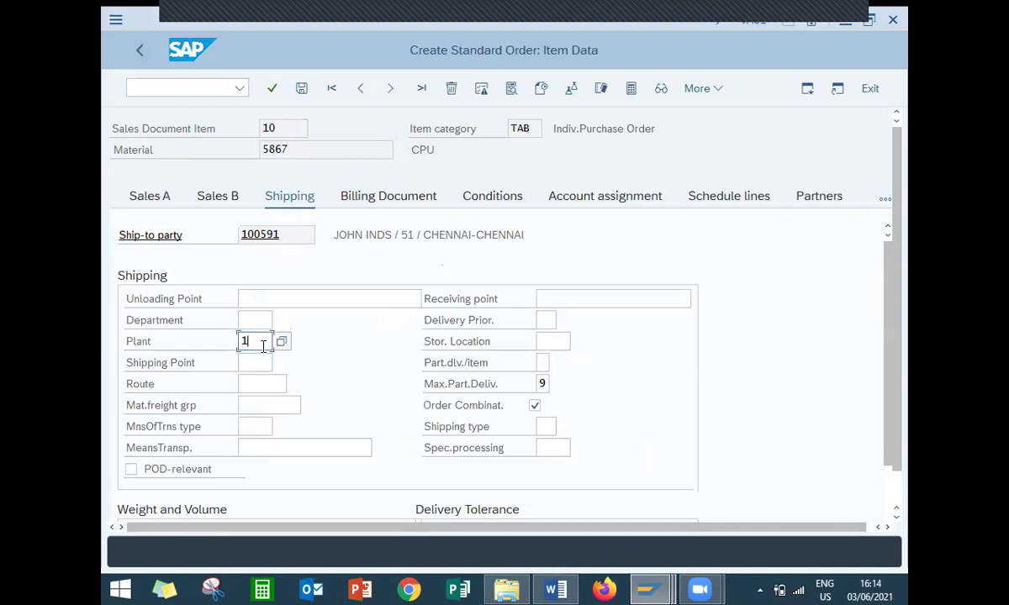
{"action": "type", "text": "000"}
{"action": "key", "text": "Return"}
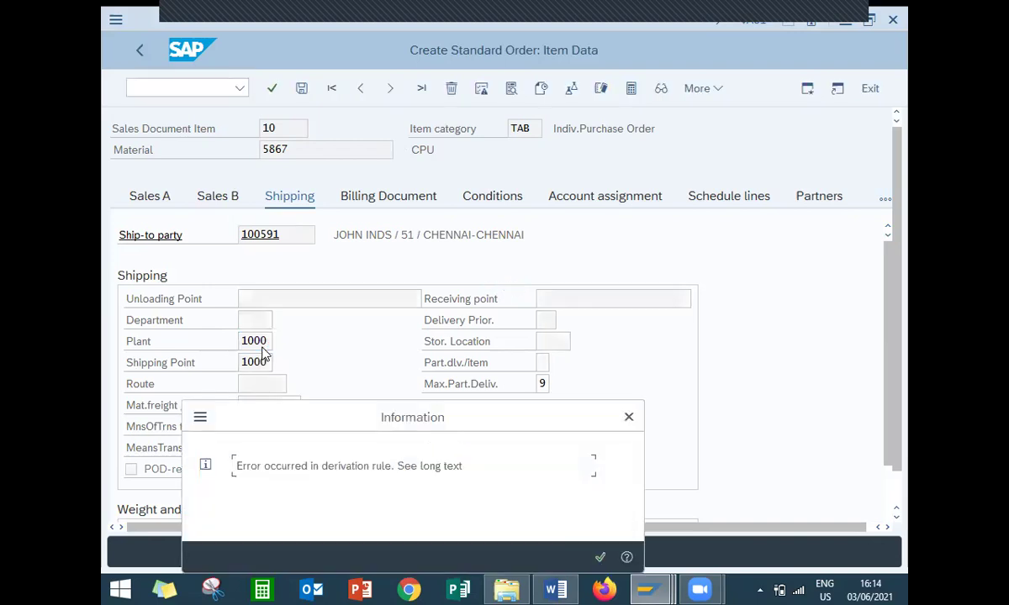
{"action": "left_click", "coordinate": [263, 353]}
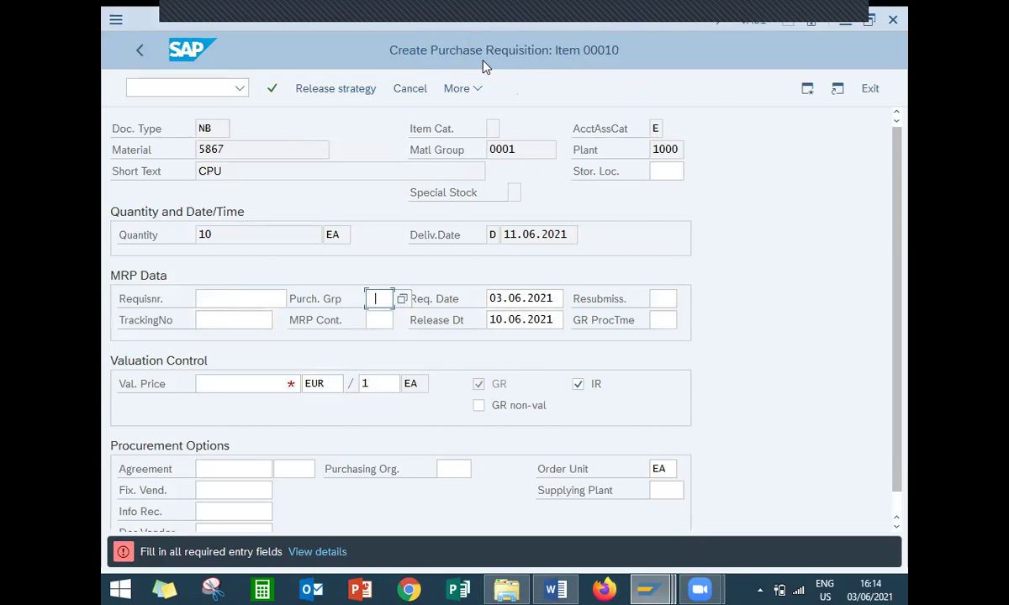
Fill in the item's purchase requisition with purchasing group 000 and a valuation price of 200 EUR.
{"action": "type", "text": "000"}
{"action": "key", "text": "Tab"}
{"action": "type", "text": "200"}
{"action": "key", "text": "Return"}
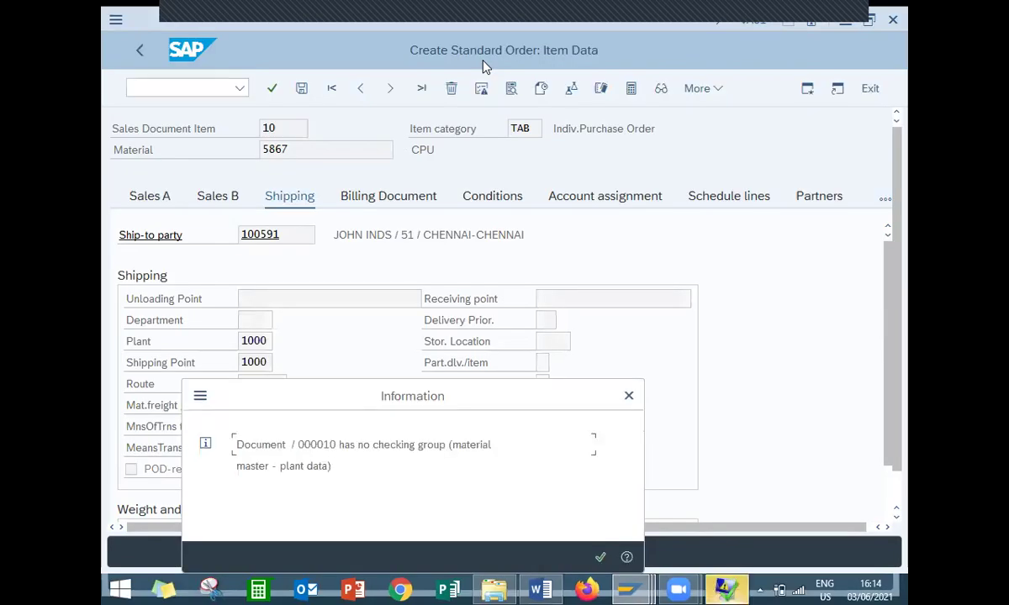
{"action": "key", "text": "Return"}
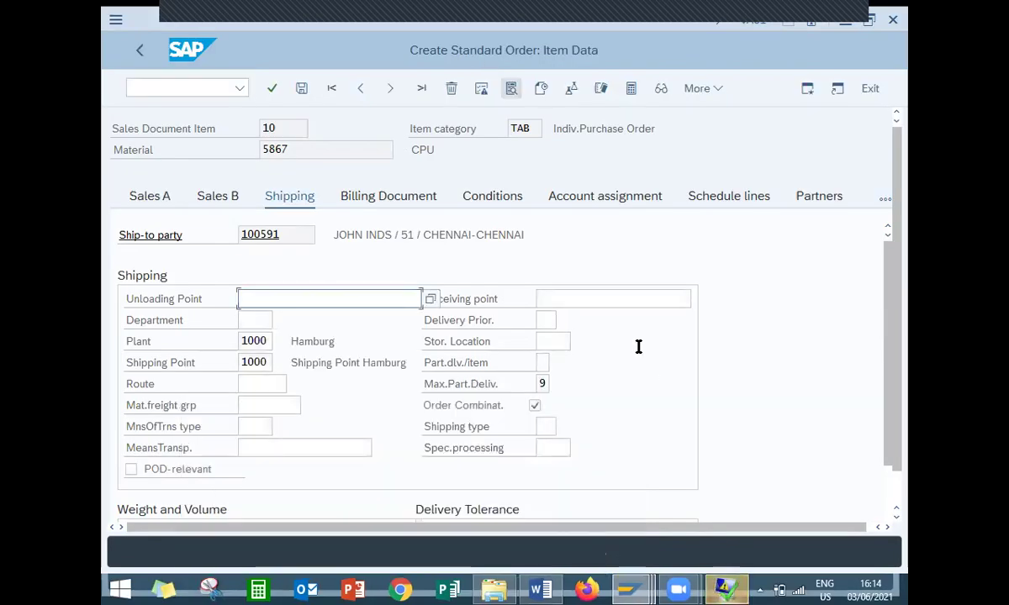
Set the item's storage location to 0001 and its net and gross weight to 100 KG each.
{"action": "left_click", "coordinate": [554, 340]}
{"action": "type", "text": "0001"}
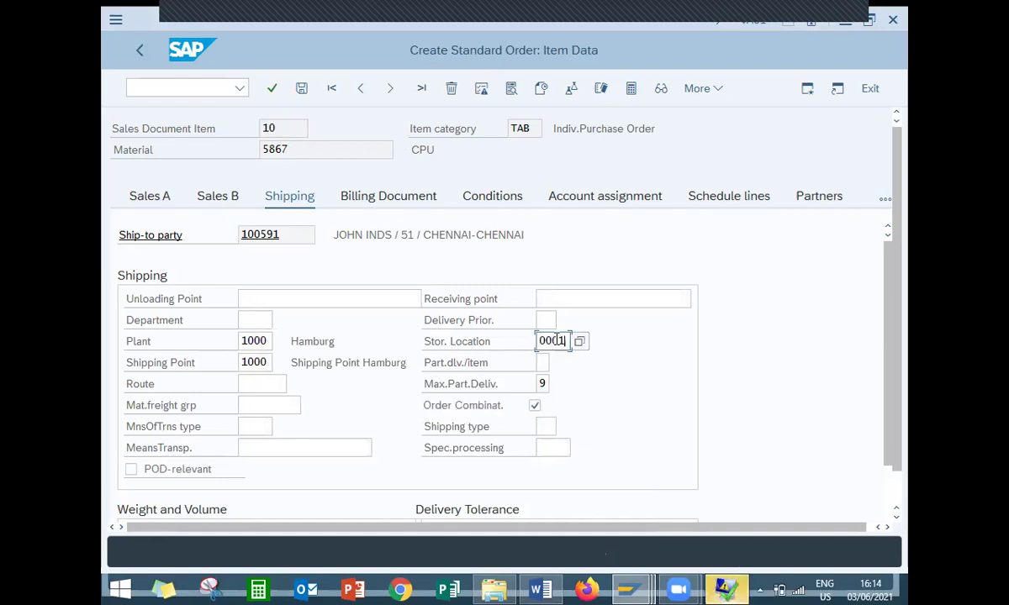
{"action": "left_click_drag", "start_coordinate": [896, 327], "coordinate": [886, 387]}
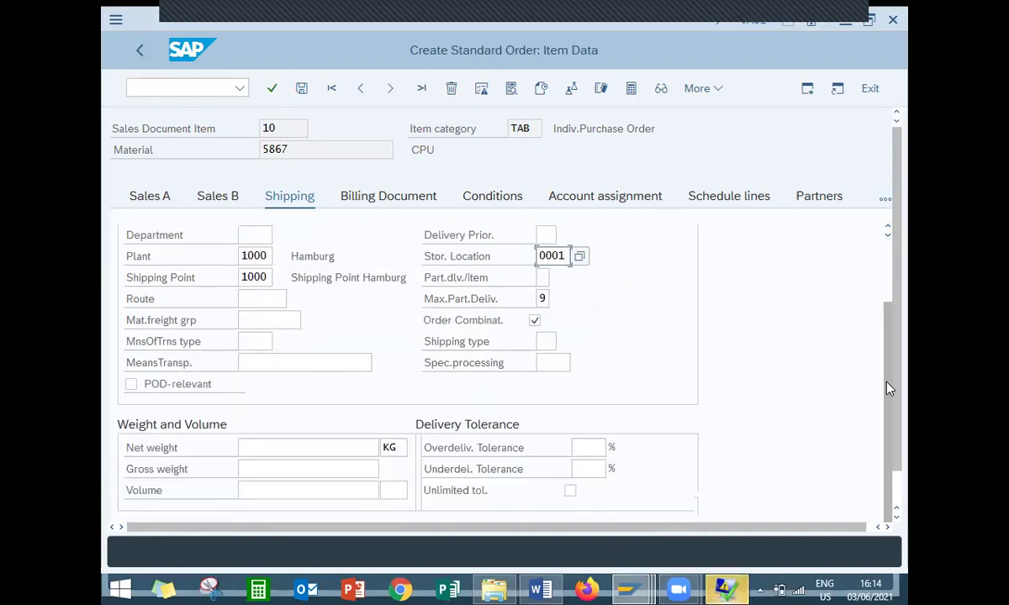
{"action": "left_click", "coordinate": [337, 447]}
{"action": "type", "text": "100"}
{"action": "key", "text": "Tab"}
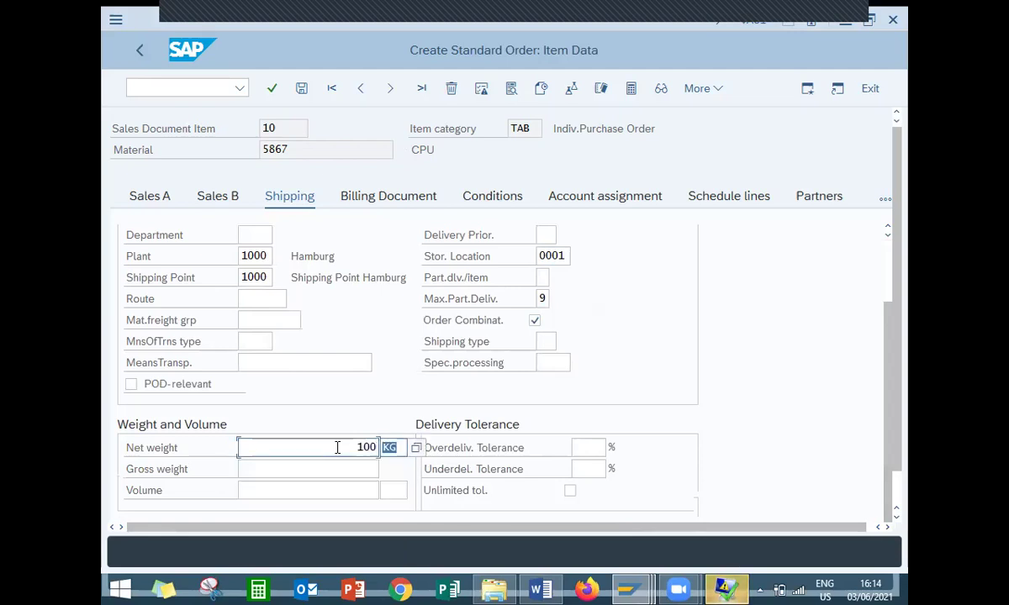
{"action": "left_click", "coordinate": [357, 469]}
{"action": "type", "text": "100"}
{"action": "key", "text": "Return"}
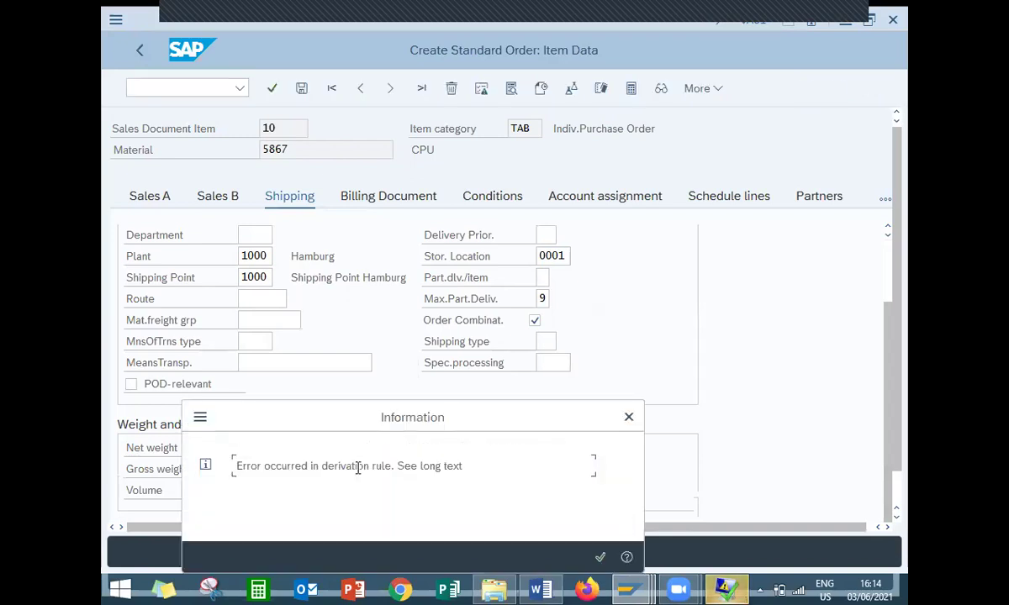
{"action": "key", "text": "Return"}
{"action": "key", "text": "Return"}
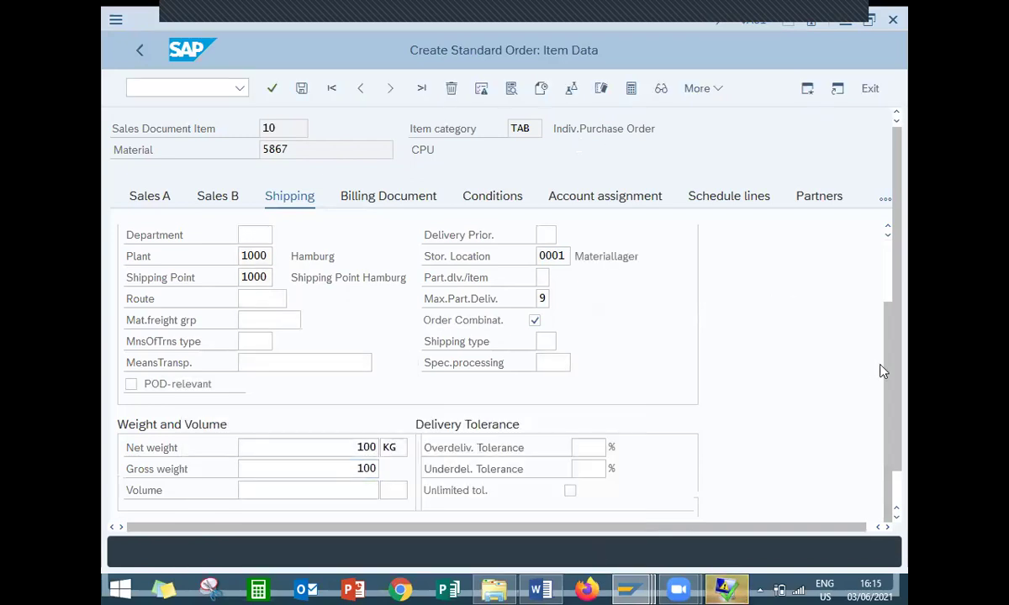
In the item's schedule lines, copy the first line's delivery date 15.06.2021 into the second line.
{"action": "left_click", "coordinate": [743, 203]}
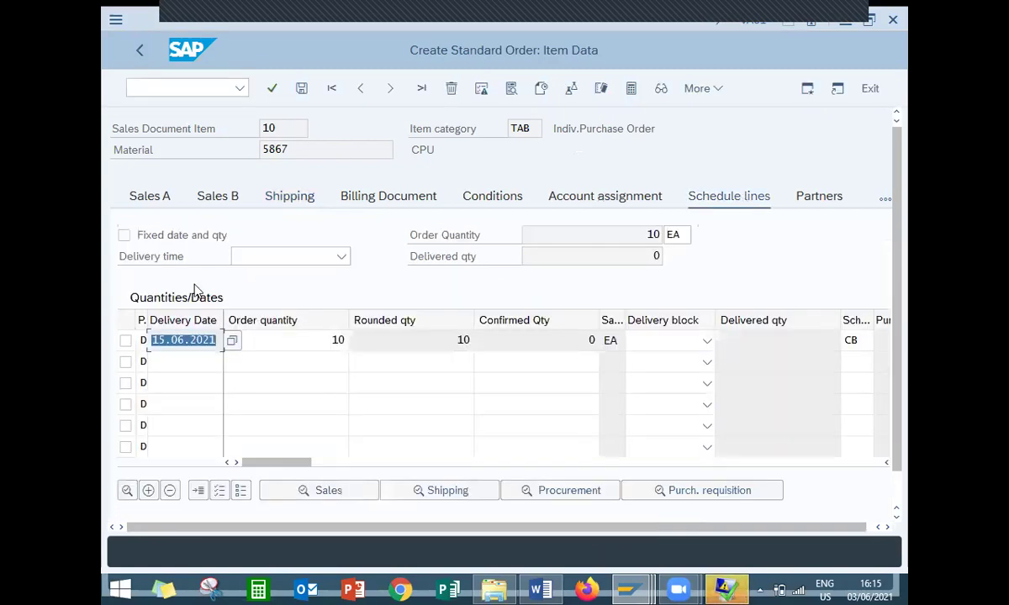
{"action": "left_click", "coordinate": [598, 339]}
{"action": "double_click", "coordinate": [596, 340]}
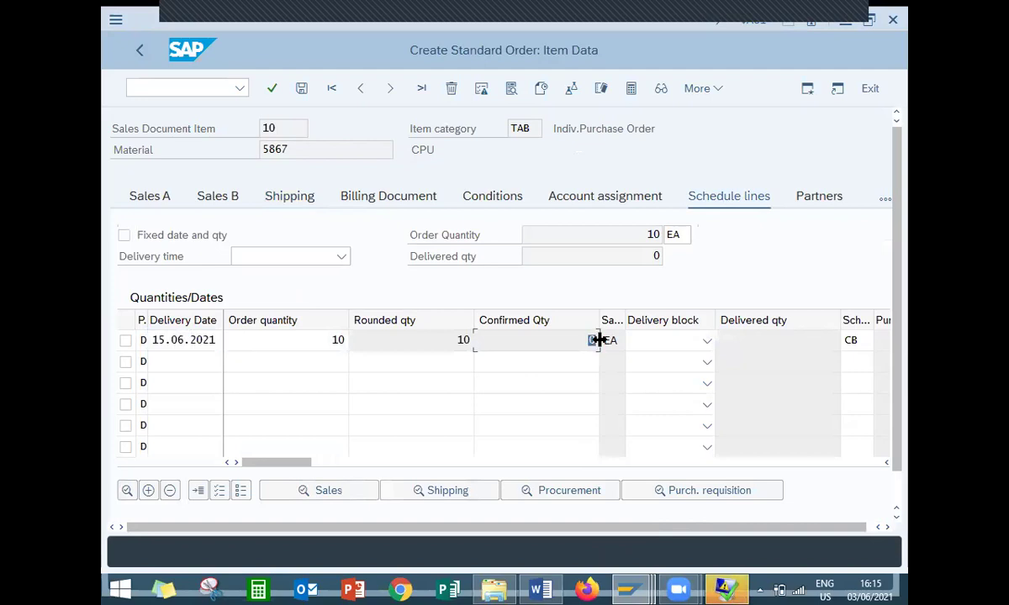
{"action": "left_click", "coordinate": [153, 340]}
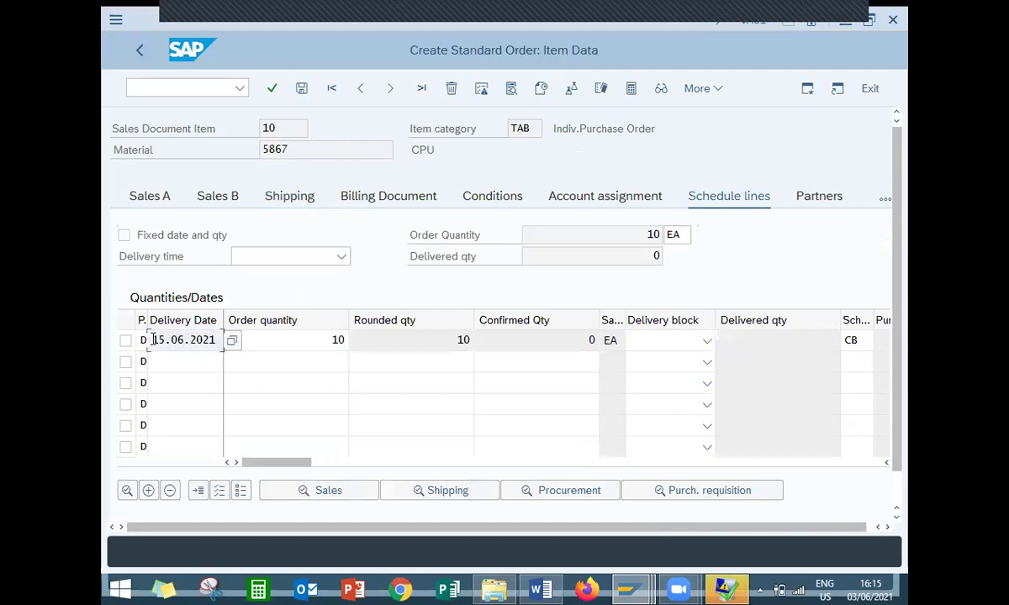
{"action": "key", "text": "shift+Right"}
{"action": "key", "text": "shift+Right"}
{"action": "key", "text": "shift+Right"}
{"action": "key", "text": "shift+Right"}
{"action": "key", "text": "shift+Right"}
{"action": "key", "text": "shift+Right"}
{"action": "key", "text": "shift+Right"}
{"action": "key", "text": "shift+Right"}
{"action": "key", "text": "shift+Right"}
{"action": "key", "text": "shift+Right"}
{"action": "key", "text": "ctrl+c"}
{"action": "key", "text": "Right"}
{"action": "left_click", "coordinate": [164, 360]}
{"action": "key", "text": "ctrl+v"}
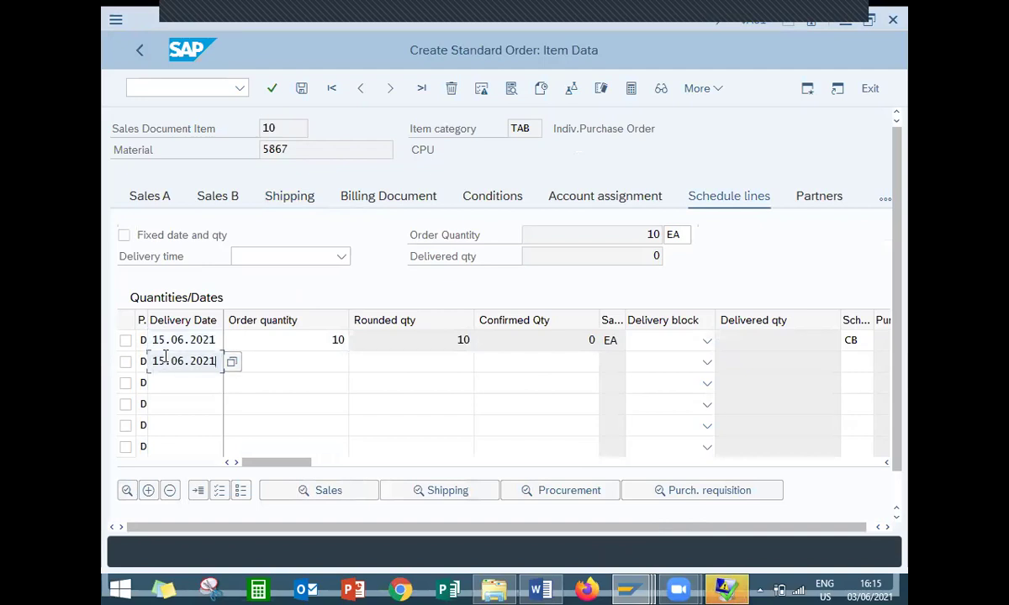
Set the second schedule line's order, rounded and confirmed quantities to 10 each.
{"action": "left_click", "coordinate": [304, 361]}
{"action": "type", "text": "10"}
{"action": "key", "text": "Tab"}
{"action": "type", "text": "10"}
{"action": "key", "text": "Tab"}
{"action": "type", "text": "10"}
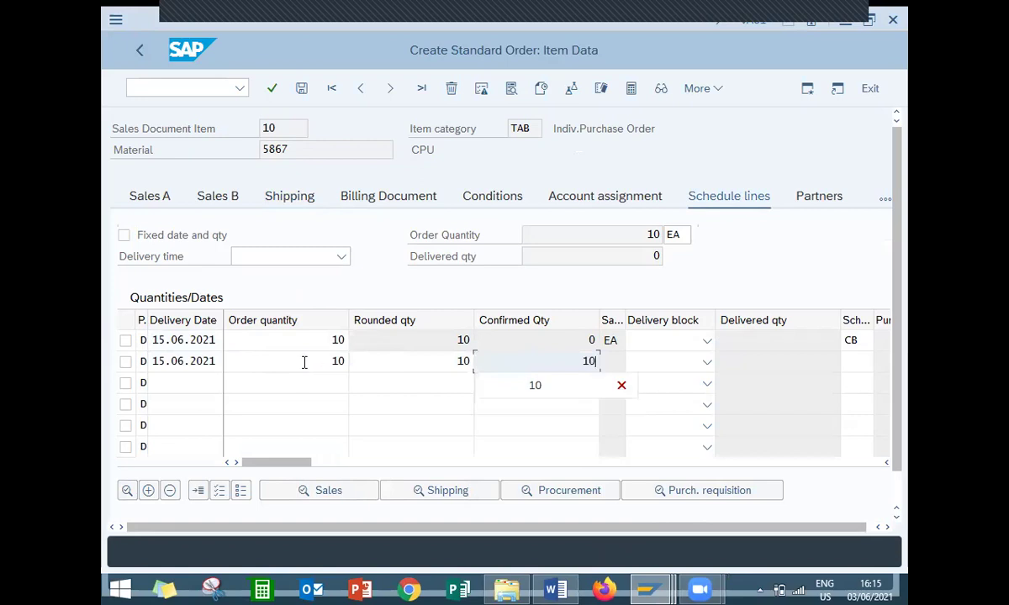
{"action": "key", "text": "Escape"}
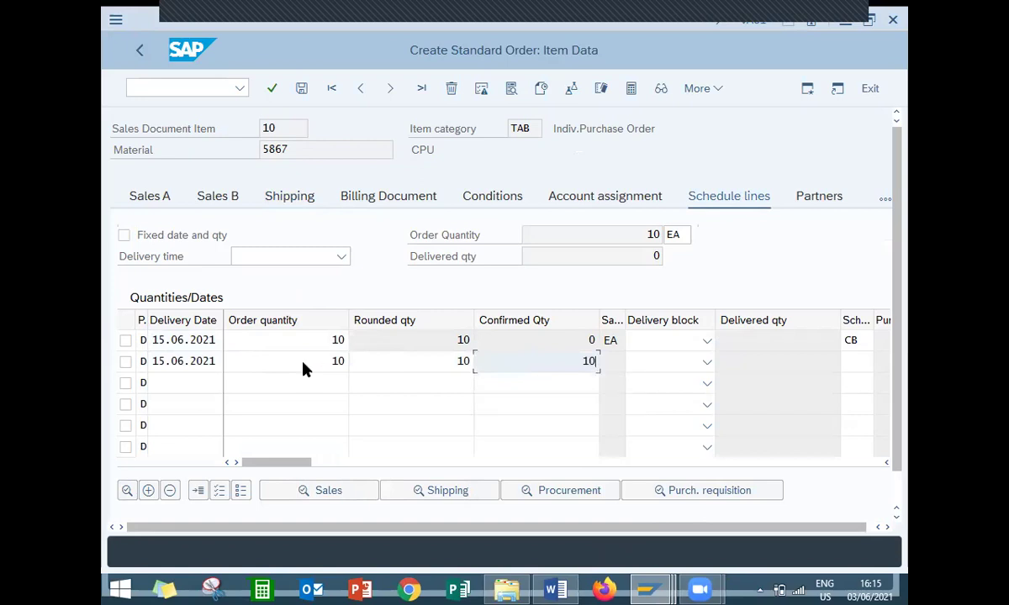
{"action": "key", "text": "Return"}
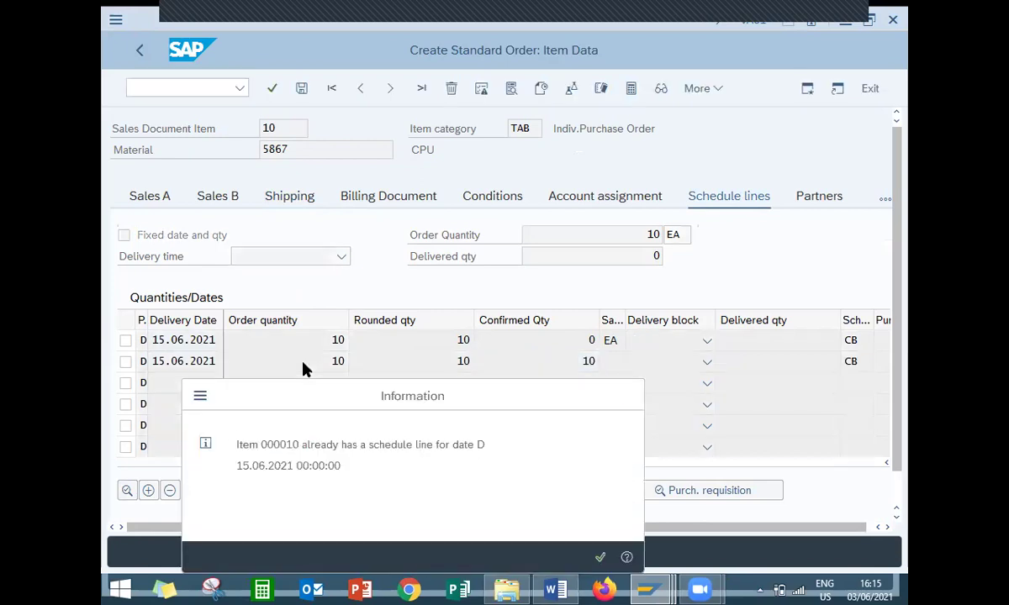
{"action": "key", "text": "Return"}
Complete the second schedule line's purchase requisition with purchasing group 000 and a valuation price of 200 EUR.
{"action": "type", "text": "000"}
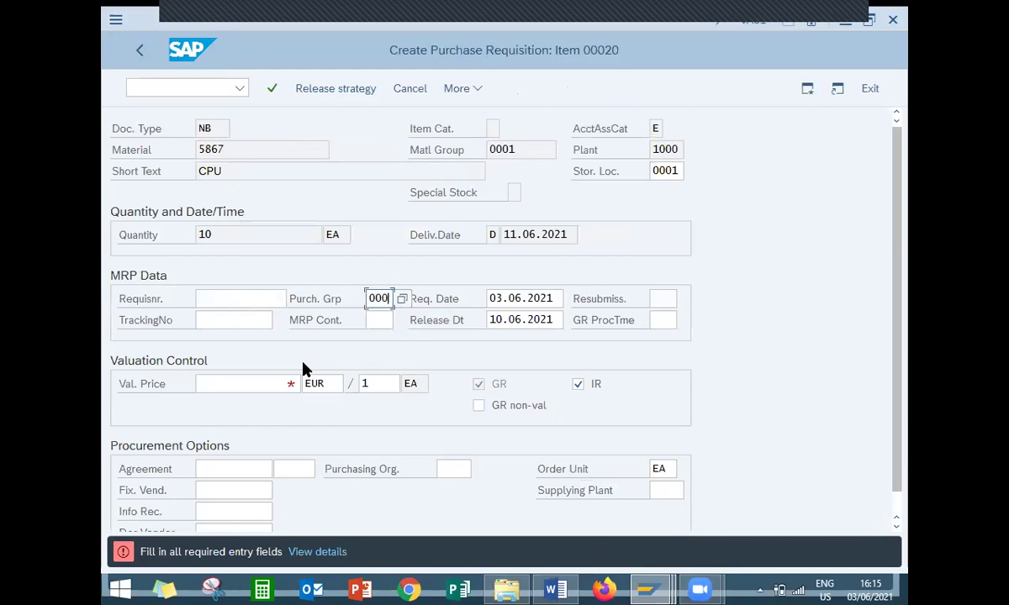
{"action": "key", "text": "Return"}
{"action": "type", "text": "200"}
{"action": "key", "text": "Escape"}
{"action": "key", "text": "Return"}
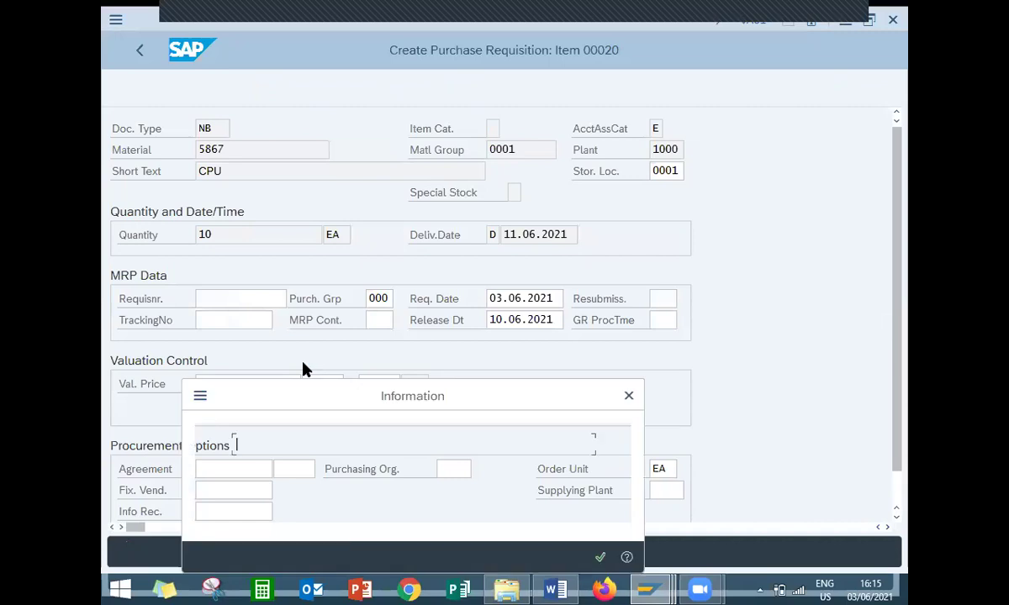
{"action": "key", "text": "Return"}
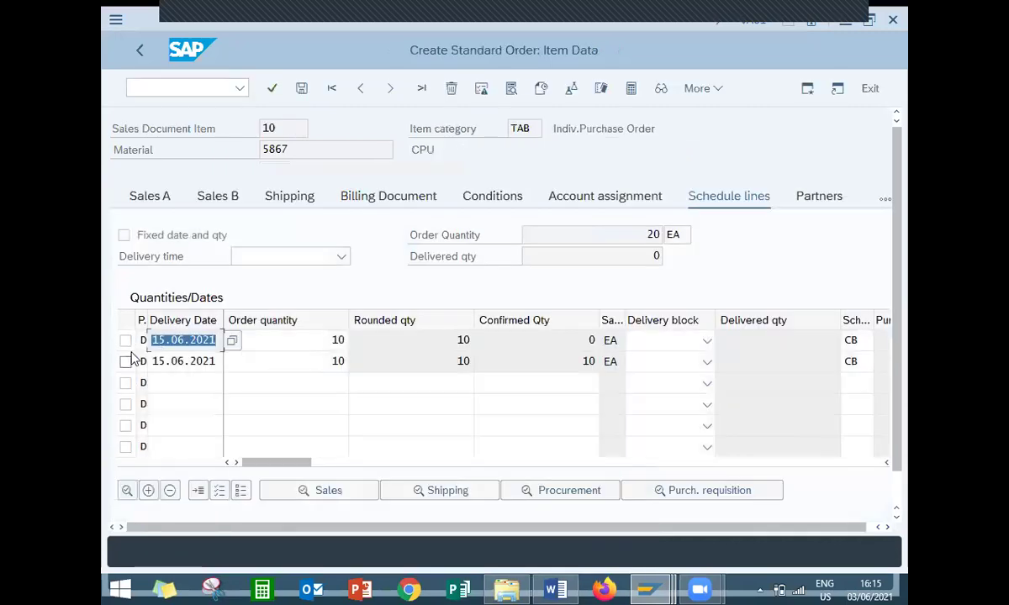
Delete the first schedule line, which has no confirmed quantity, and save the sales order despite its incomplete data.
{"action": "left_click", "coordinate": [126, 341]}
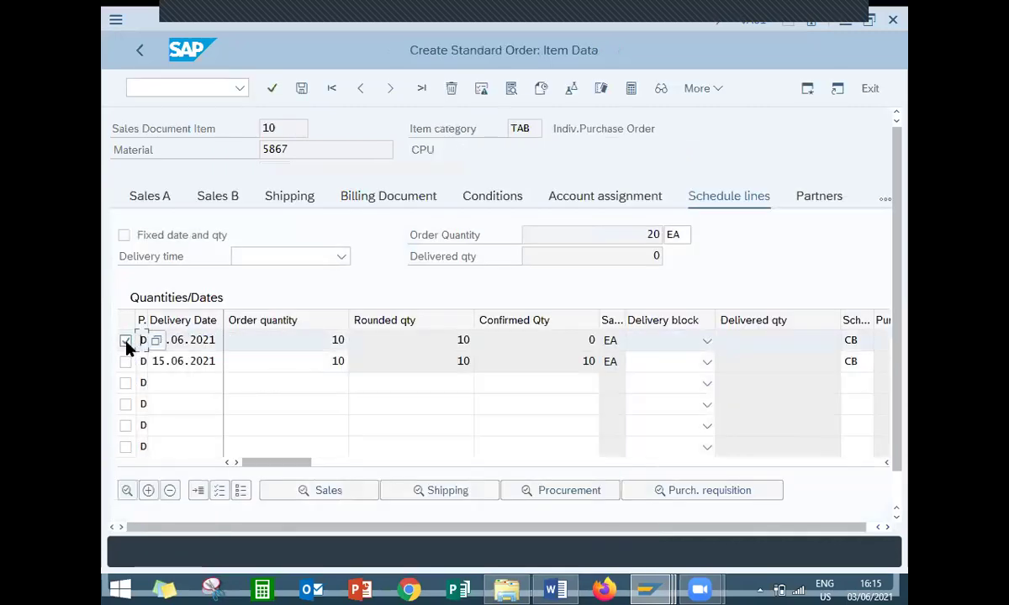
{"action": "left_click", "coordinate": [171, 495]}
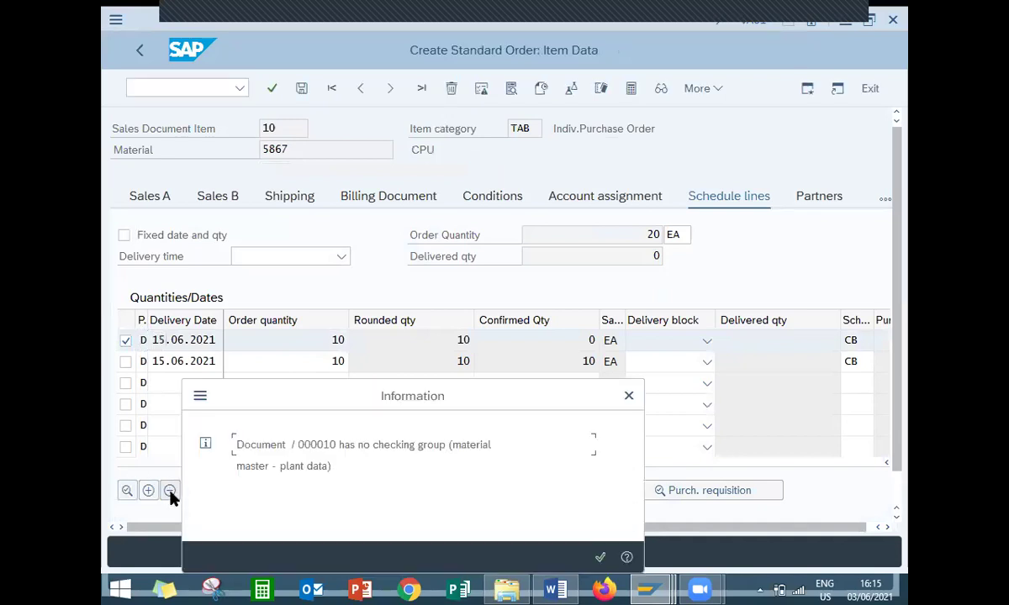
{"action": "left_click", "coordinate": [599, 559]}
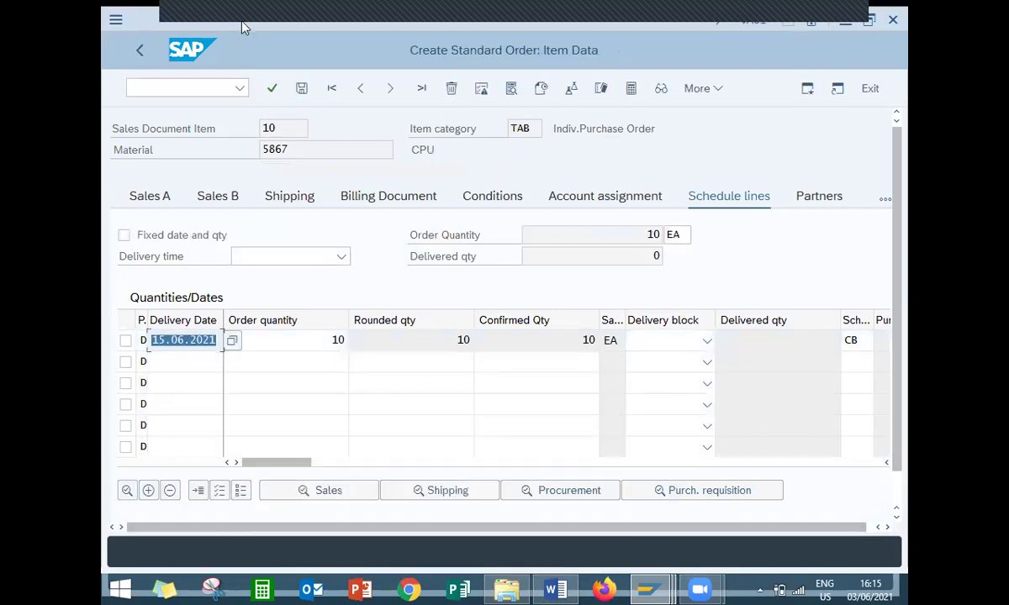
{"action": "left_click", "coordinate": [302, 88]}
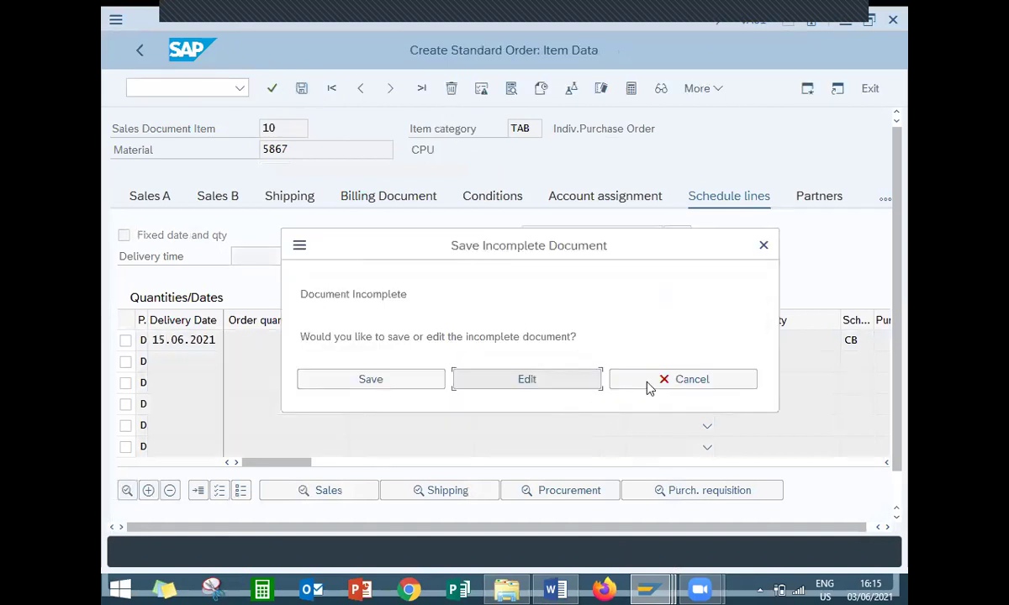
{"action": "left_click", "coordinate": [435, 383]}
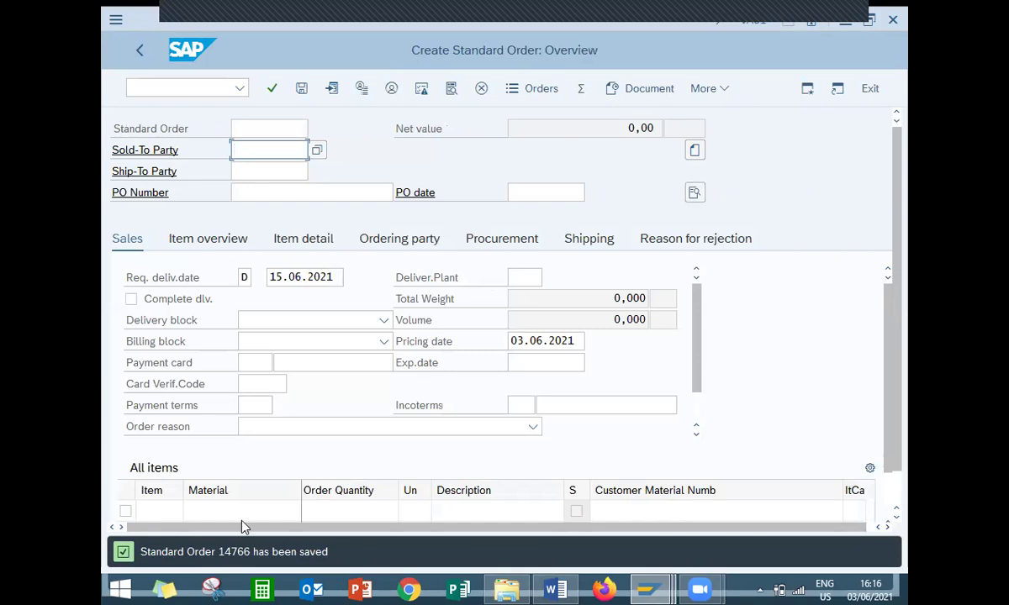
Call up transaction VA03 for displaying the newly saved sales order.
{"action": "double_click", "coordinate": [240, 555]}
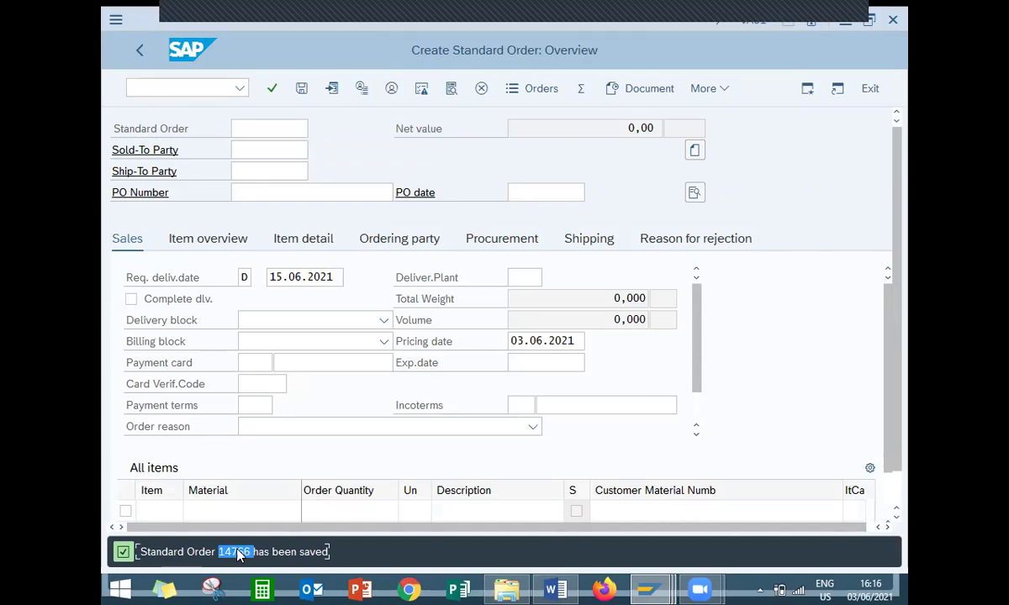
{"action": "left_click", "coordinate": [188, 87]}
{"action": "type", "text": "/NVA03"}
{"action": "key", "text": "Return"}
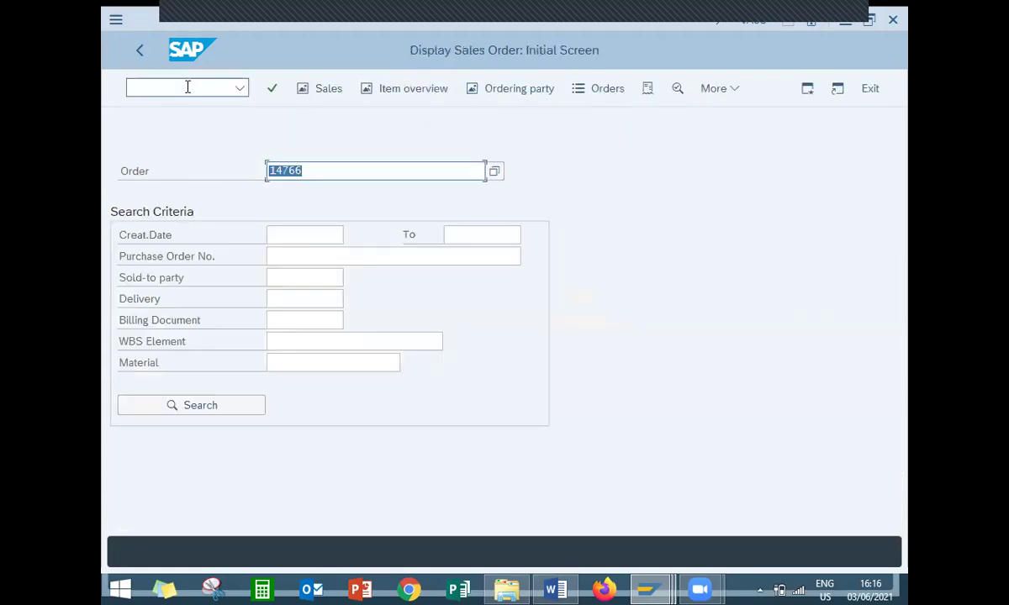
Display the sales order, open its item's schedule lines, and copy the purchase requisition number.
{"action": "key", "text": "Return"}
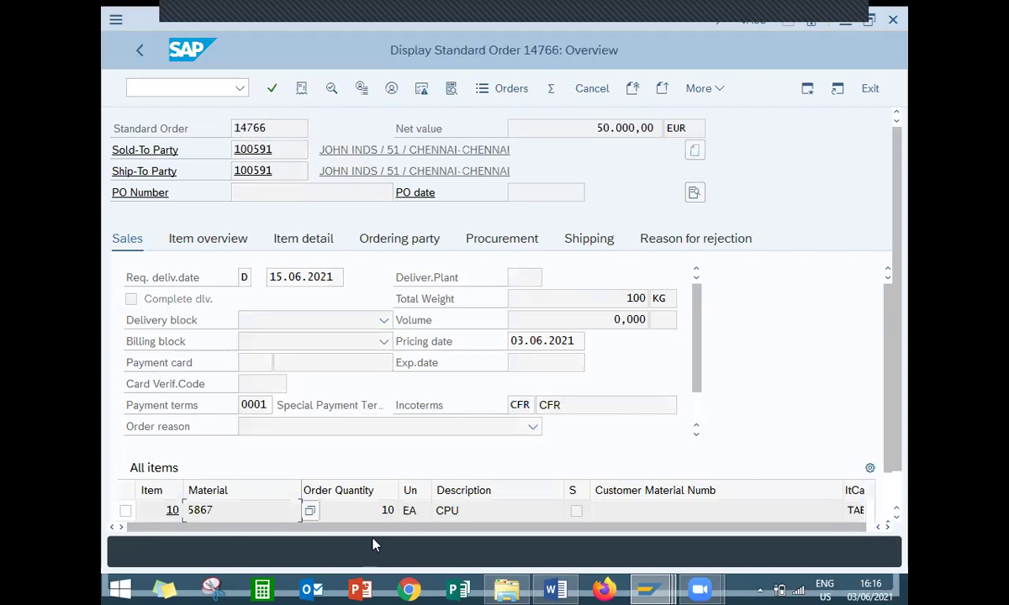
{"action": "double_click", "coordinate": [369, 509]}
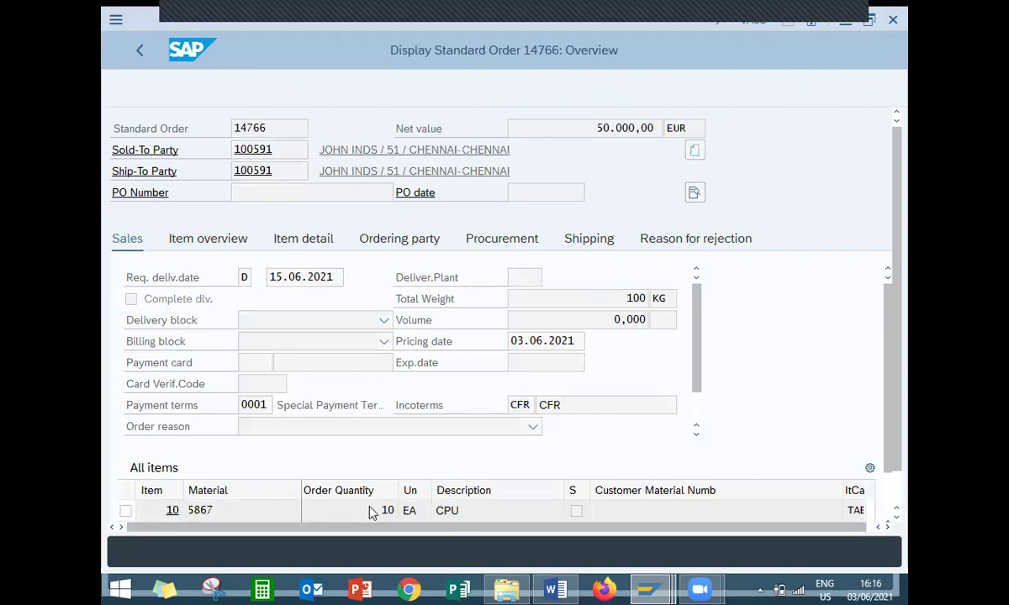
{"action": "left_click", "coordinate": [713, 196]}
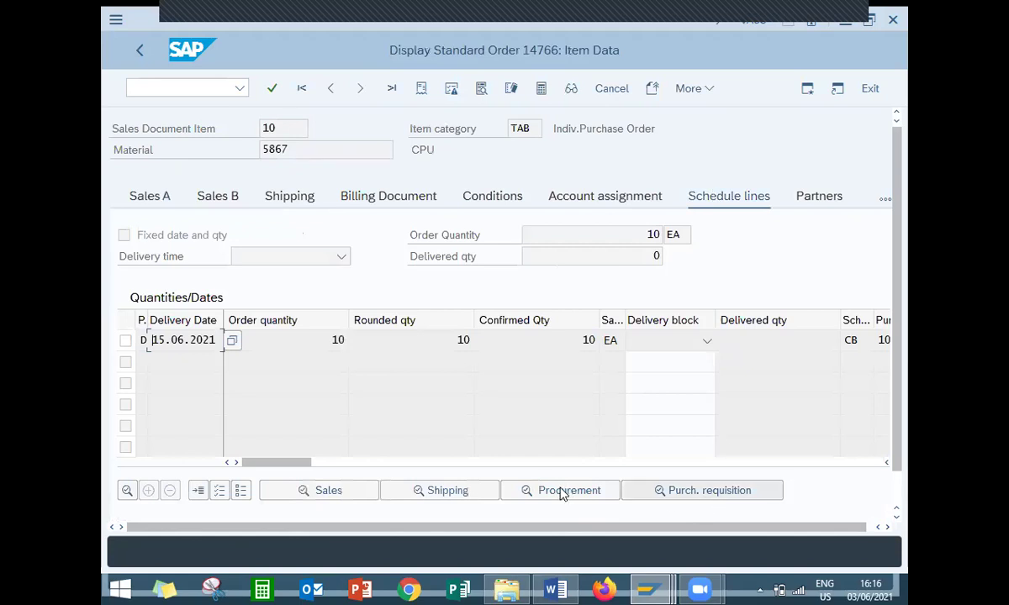
{"action": "left_click_drag", "start_coordinate": [332, 469], "coordinate": [392, 471]}
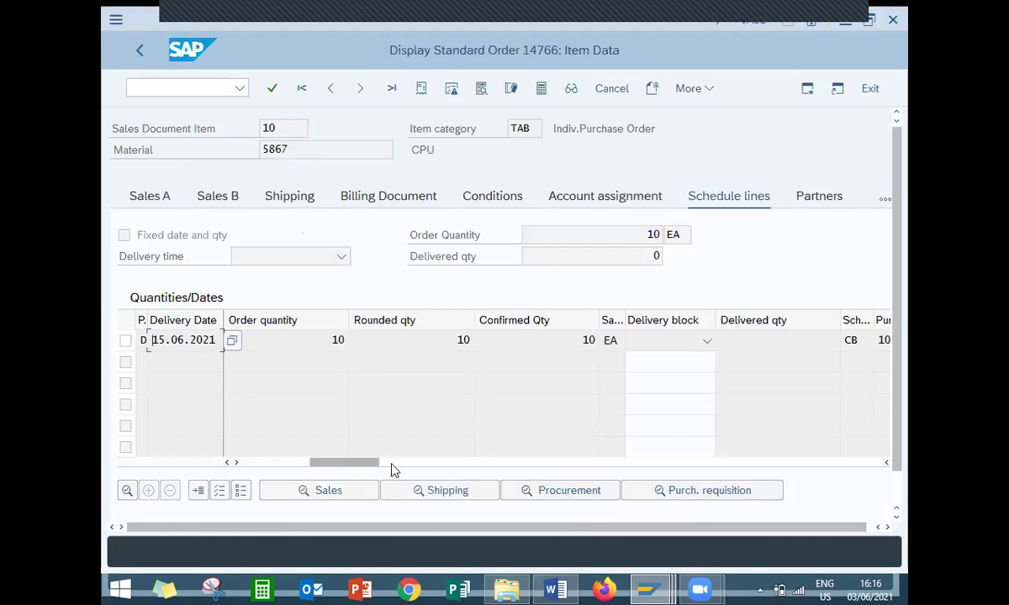
{"action": "double_click", "coordinate": [790, 339]}
{"action": "key", "text": "ctrl+c"}
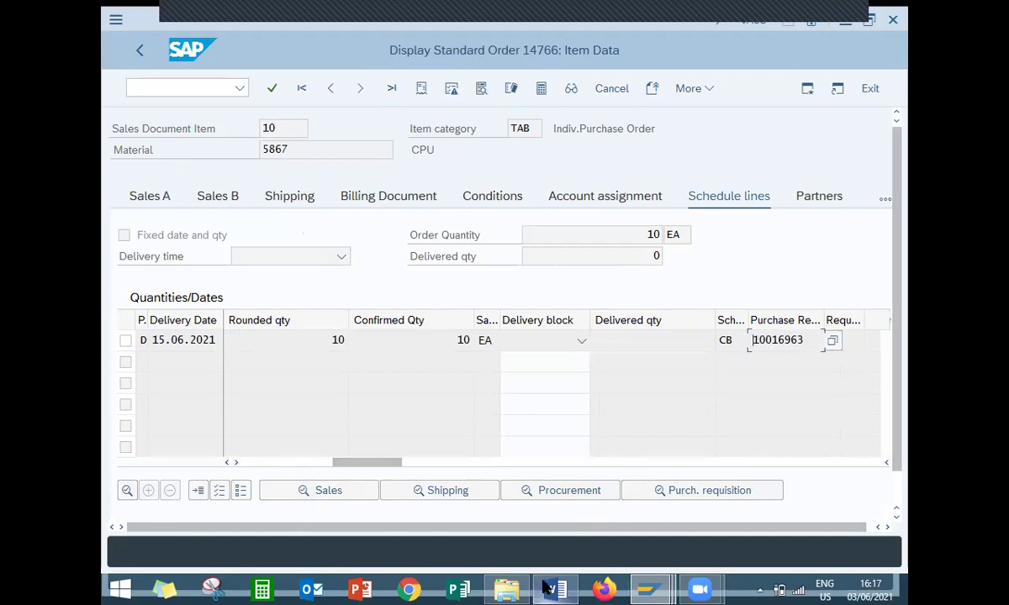
In the Word process diagram, insert the copied purchase requisition number in parentheses after "Purchase Req".
{"action": "left_click", "coordinate": [546, 588]}
{"action": "left_click", "coordinate": [726, 208]}
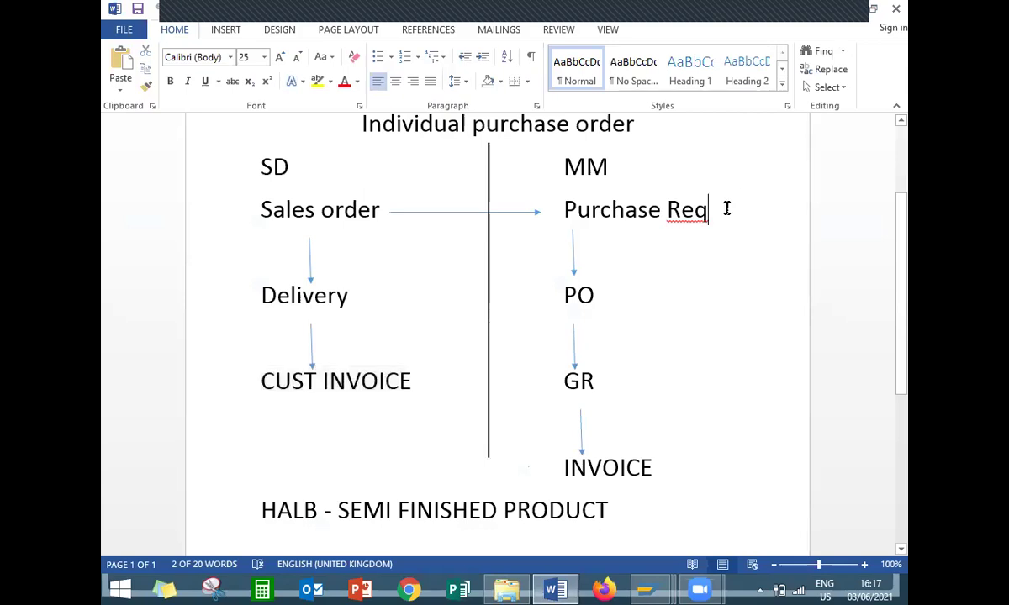
{"action": "type", "text": "()"}
{"action": "key", "text": "Left"}
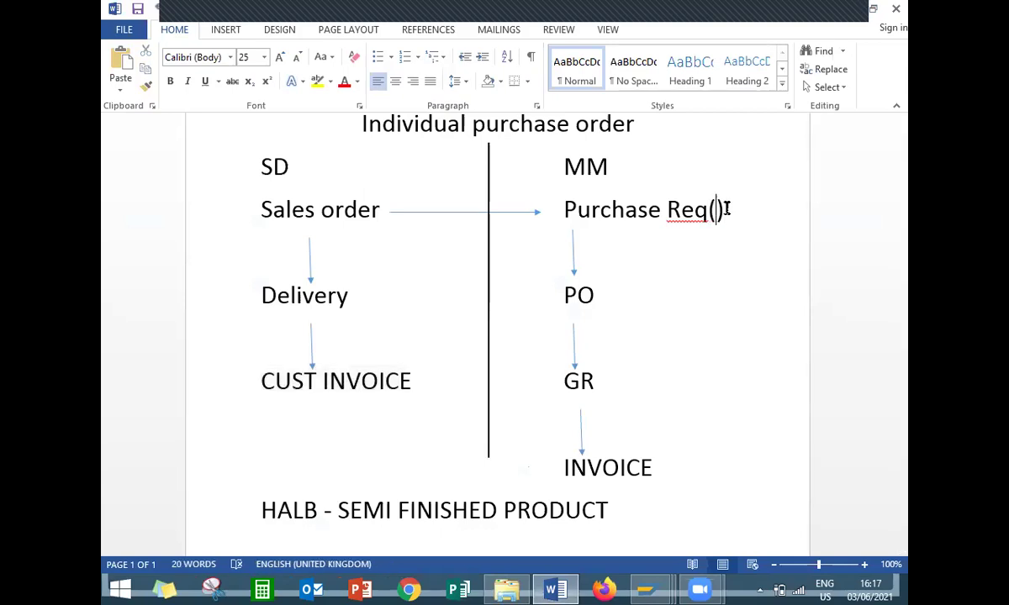
{"action": "key", "text": "ctrl+v"}
{"action": "key", "text": "Left"}
{"action": "key", "text": "Left"}
{"action": "key", "text": "Left"}
{"action": "key", "text": "Left"}
{"action": "key", "text": "Left"}
{"action": "key", "text": "Left"}
{"action": "key", "text": "Left"}
{"action": "key", "text": "Left"}
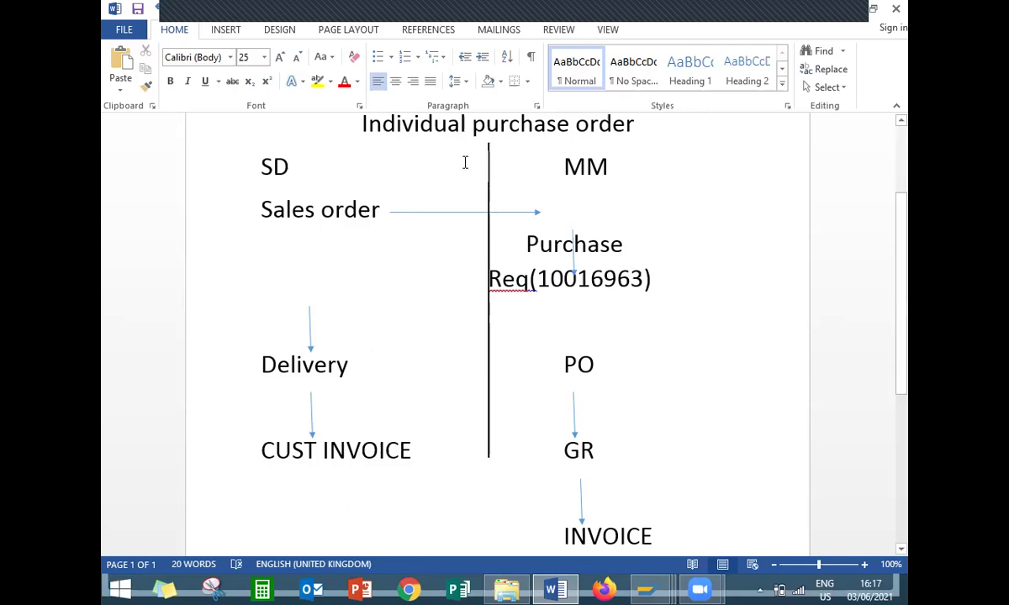
Add the sales order number on a new line below "Sales order" in the diagram.
{"action": "left_click", "coordinate": [381, 210]}
{"action": "key", "text": "Return"}
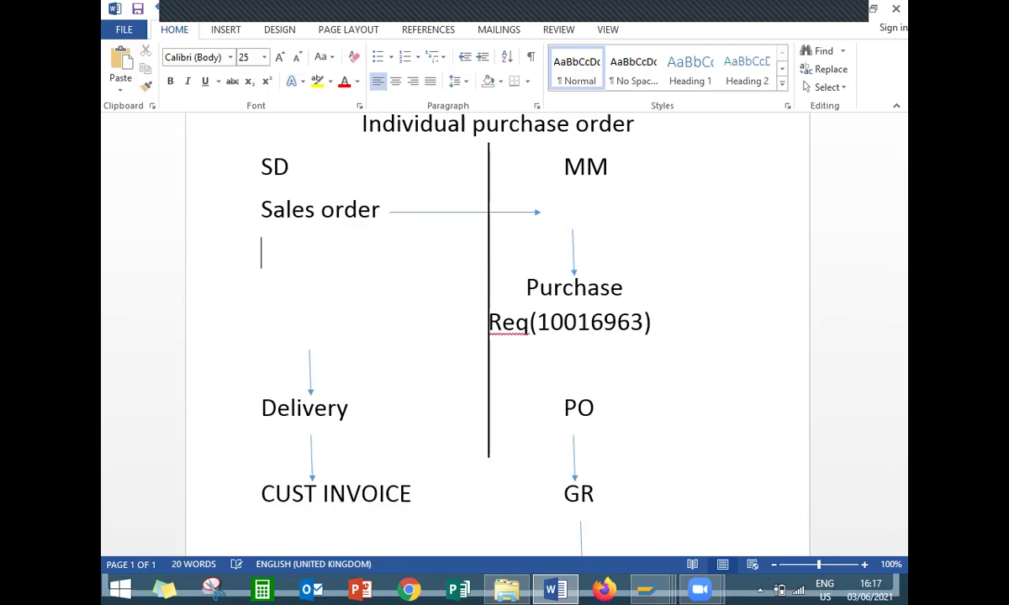
{"action": "type", "text": "14766"}
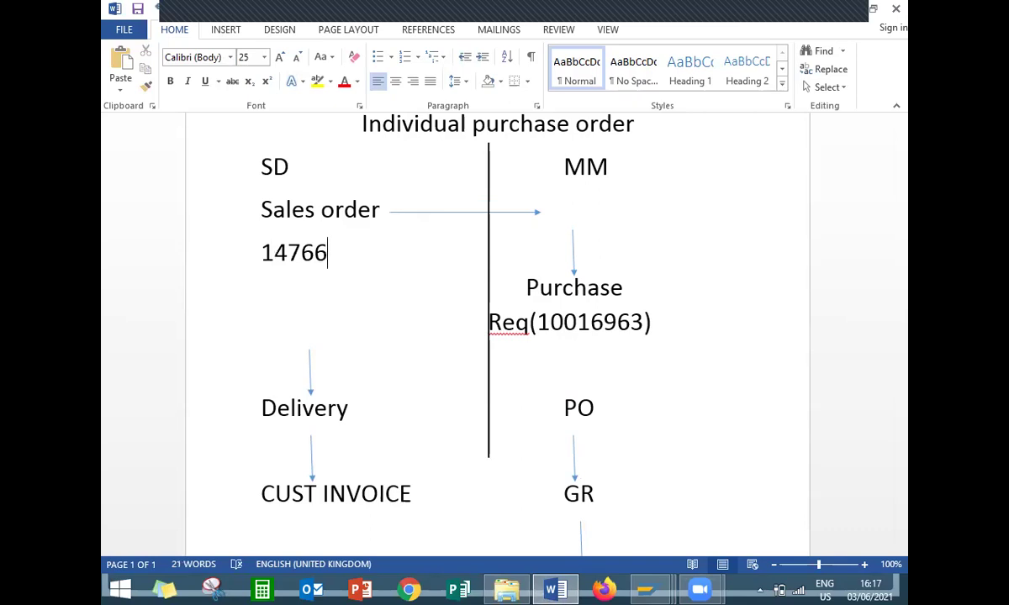
Highlight PO in the diagram, switch to the SAP sales order session, and call up transaction ME21N for creating a purchase order.
{"action": "left_click", "coordinate": [570, 404]}
{"action": "left_click_drag", "start_coordinate": [594, 407], "coordinate": [563, 407]}
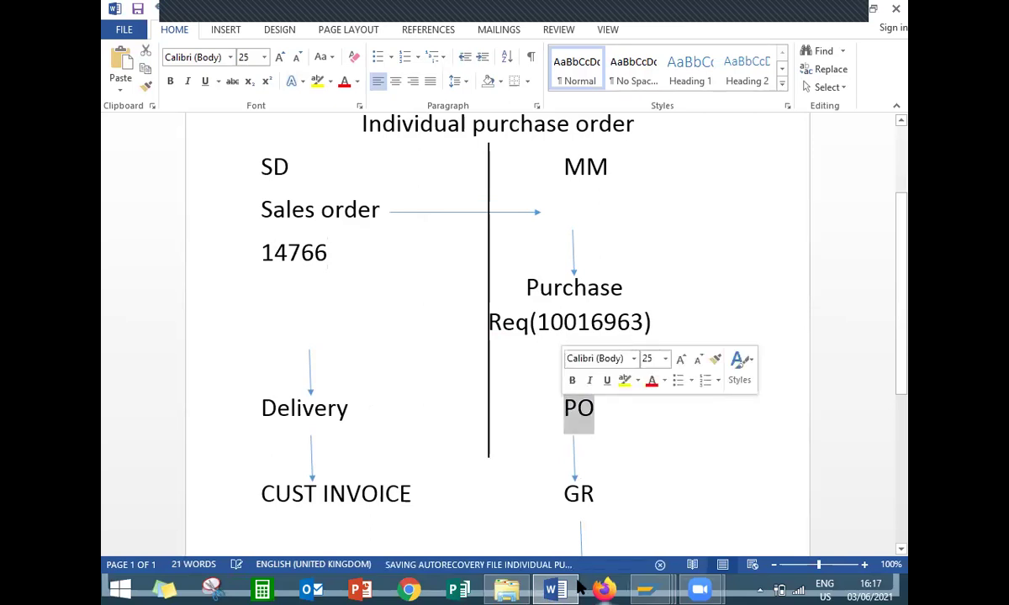
{"action": "mouse_move", "coordinate": [651, 588]}
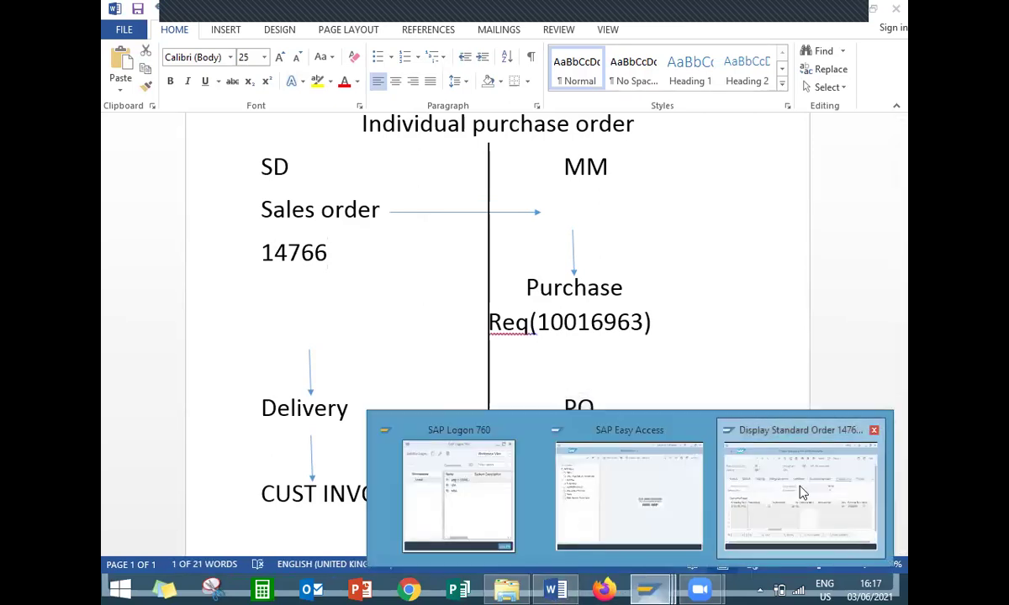
{"action": "left_click", "coordinate": [750, 455]}
{"action": "left_click", "coordinate": [203, 87]}
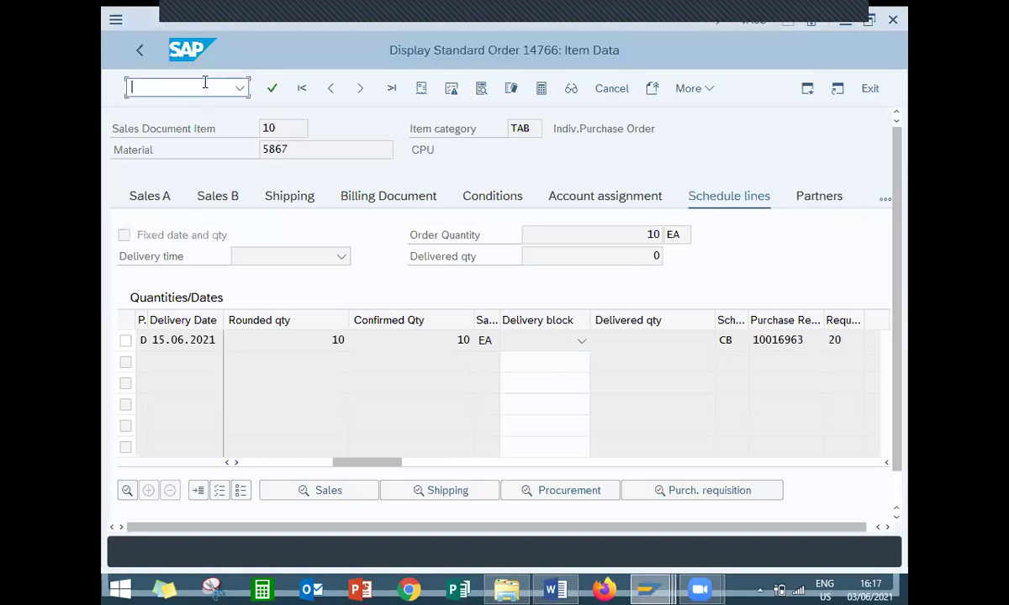
{"action": "type", "text": "/NME21N"}
{"action": "key", "text": "Return"}
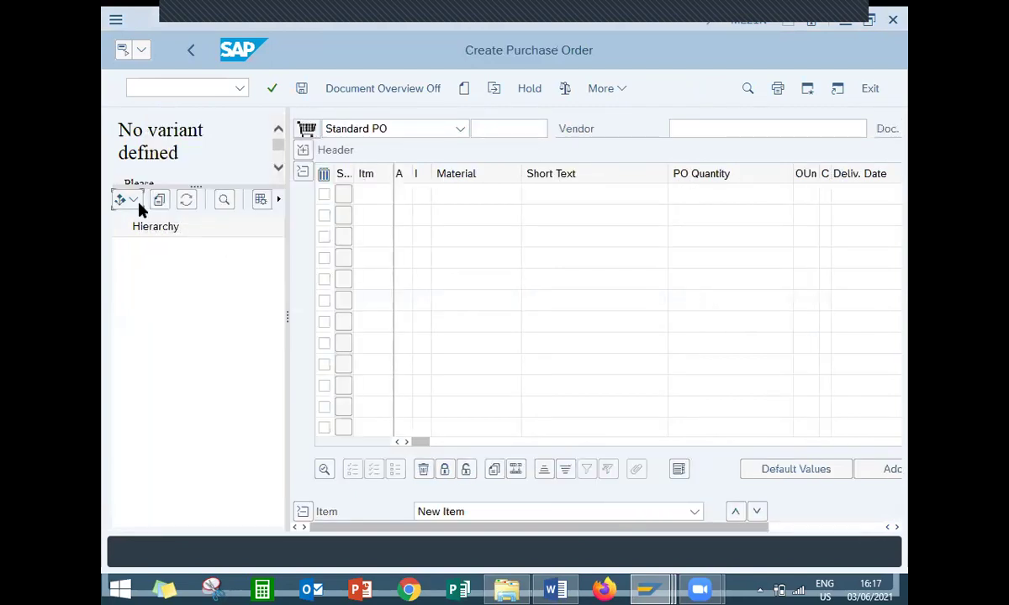
List My purchase requisitions in the document overview and check the requisition number noted in Word.
{"action": "left_click", "coordinate": [138, 209]}
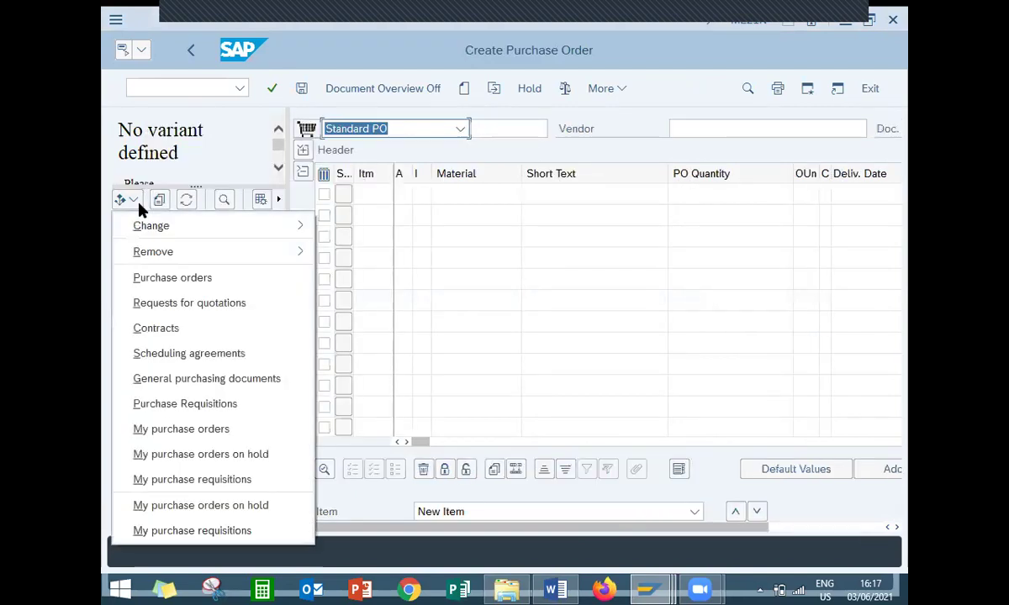
{"action": "left_click", "coordinate": [181, 533]}
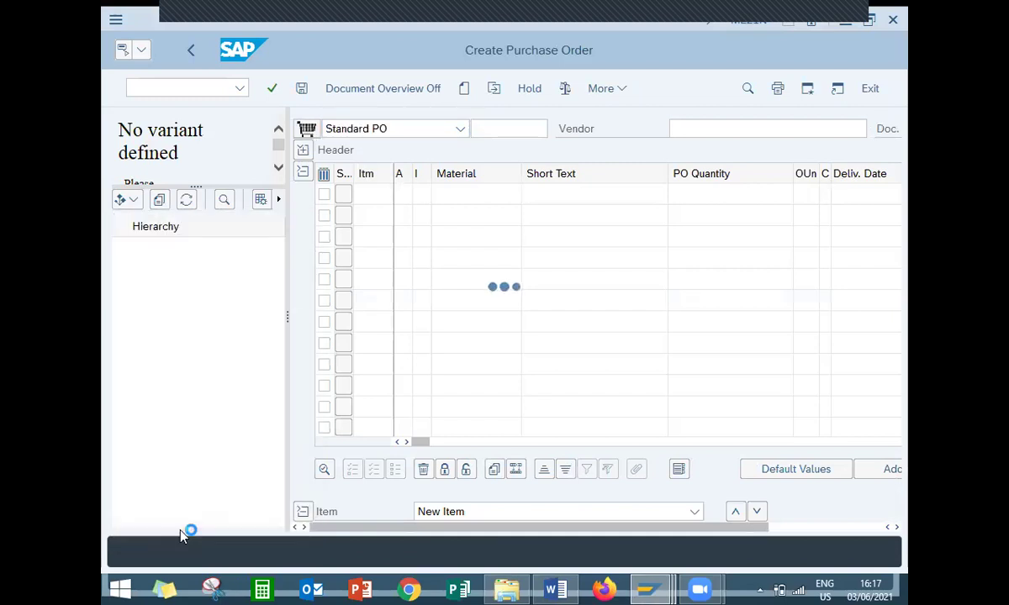
{"action": "left_click", "coordinate": [566, 588]}
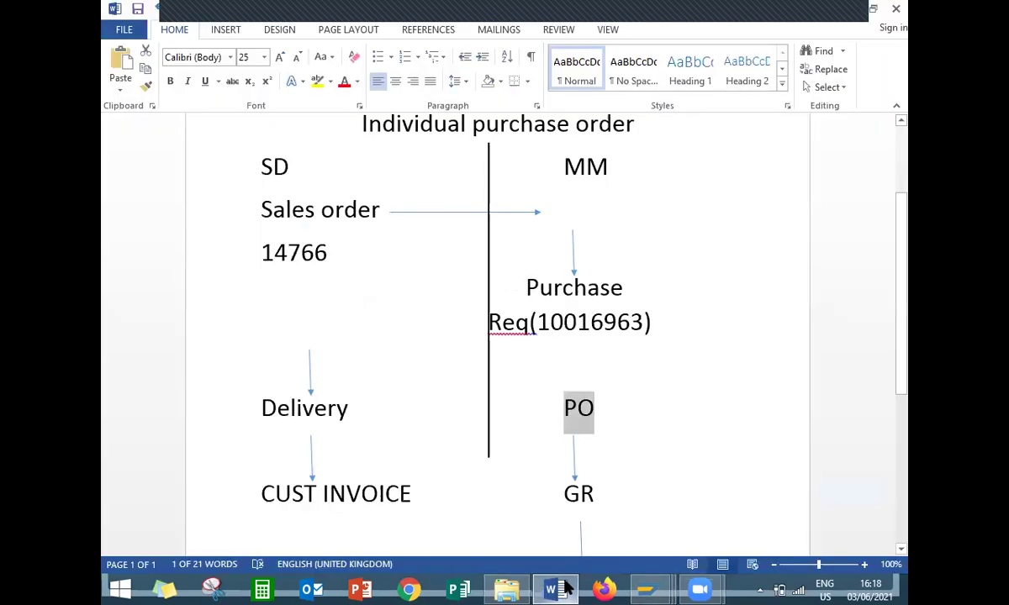
{"action": "double_click", "coordinate": [583, 328]}
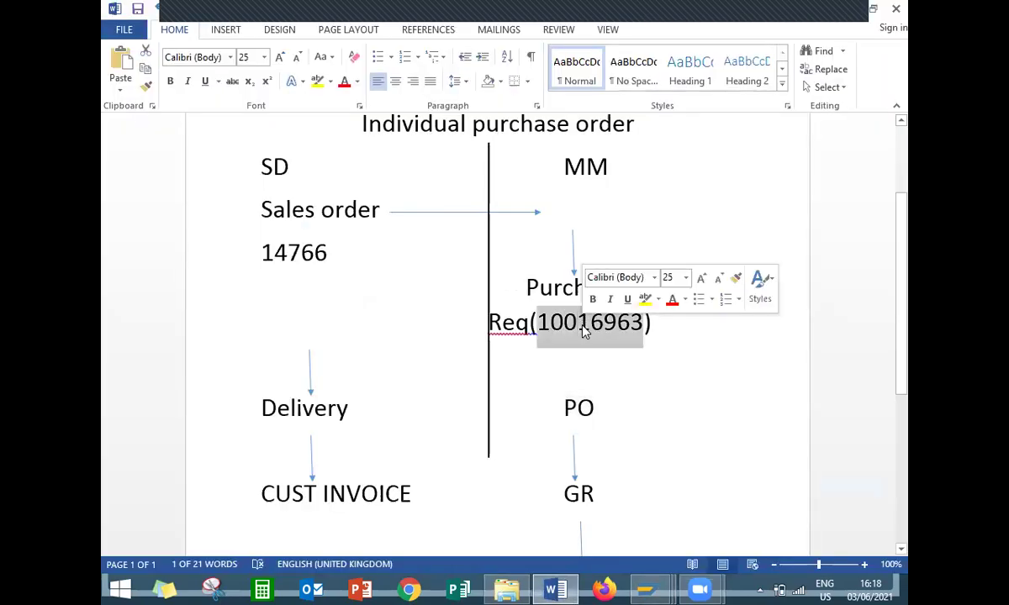
{"action": "left_click", "coordinate": [559, 589]}
Select the listed purchase requisition and adopt it into the new purchase order.
{"action": "left_click", "coordinate": [192, 253]}
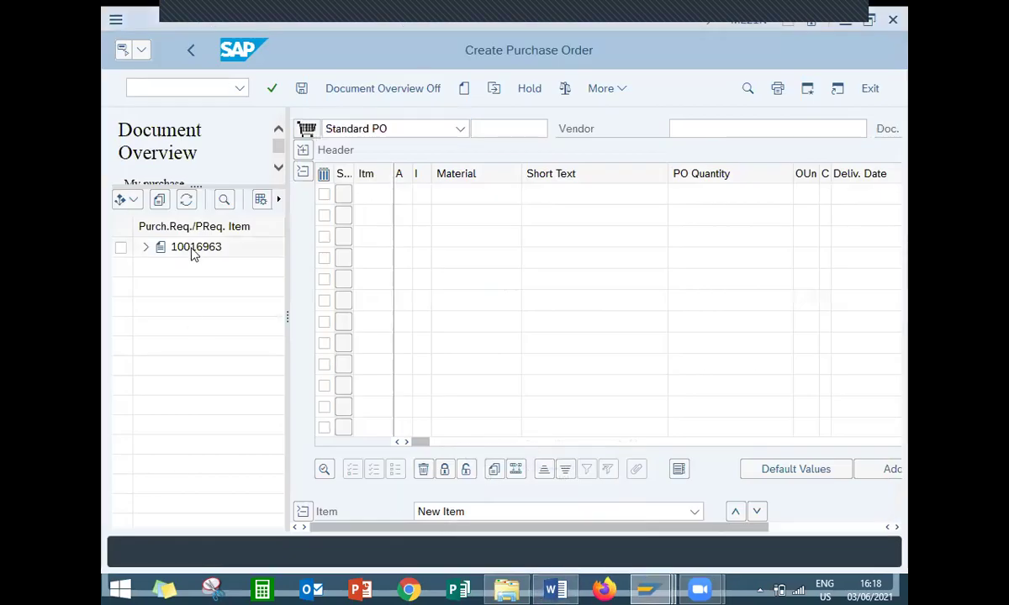
{"action": "left_click", "coordinate": [120, 248]}
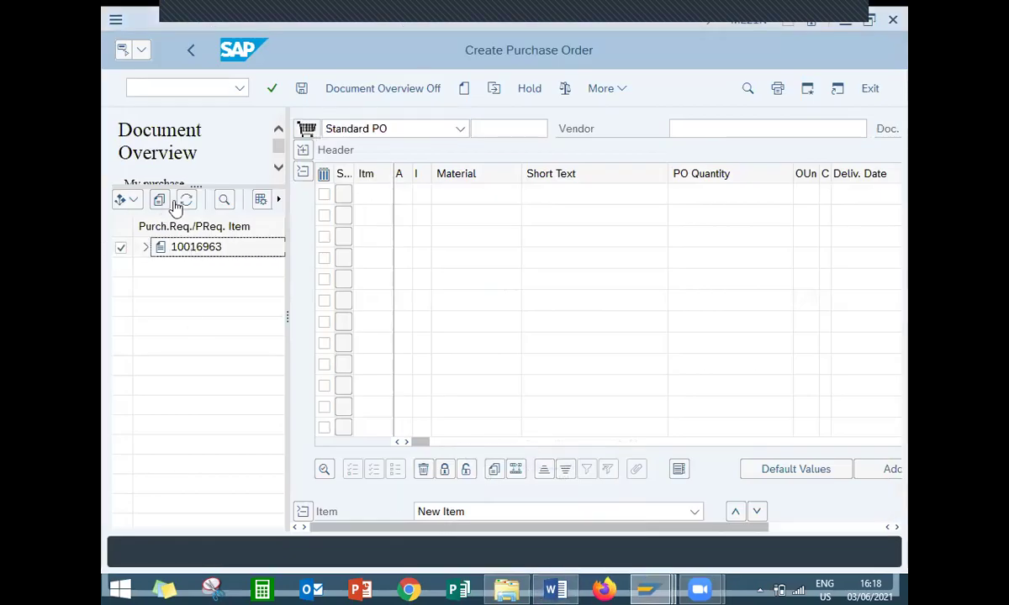
{"action": "left_click", "coordinate": [165, 204]}
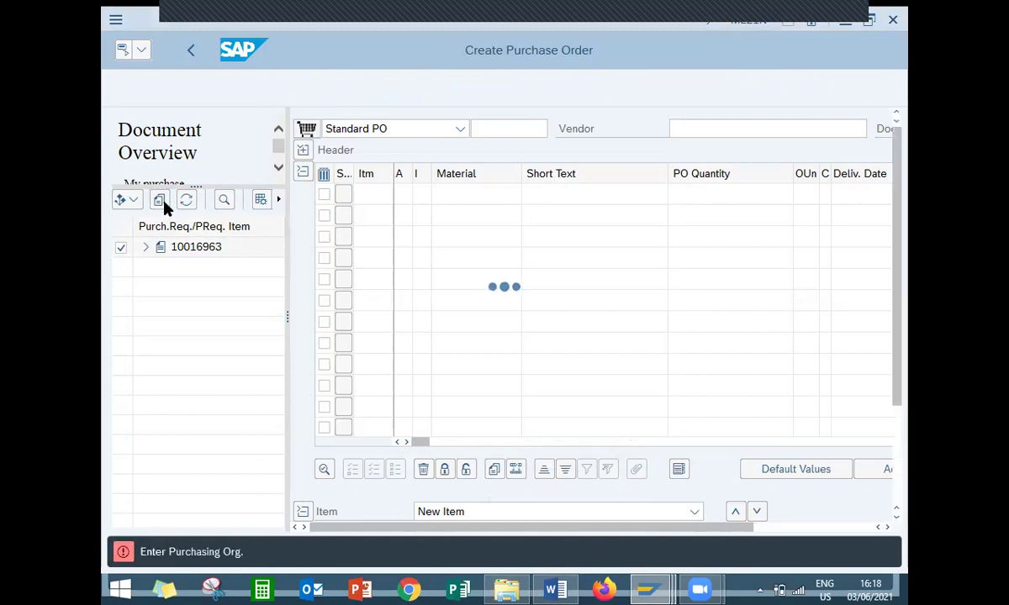
Call up transaction XK01 for creating a vendor.
{"action": "left_click", "coordinate": [189, 88]}
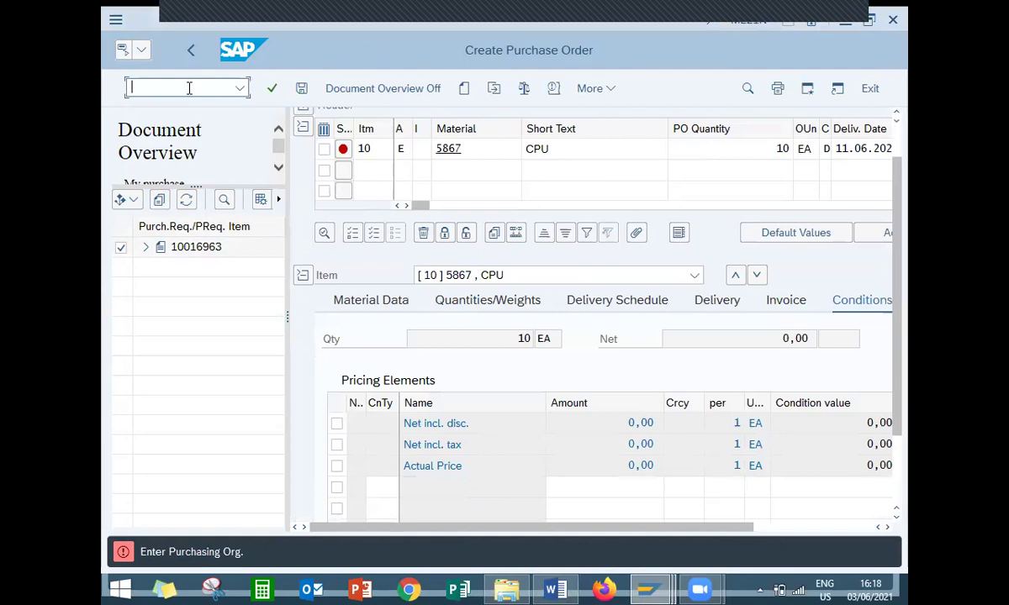
{"action": "type", "text": "/NXK01"}
{"action": "key", "text": "Return"}
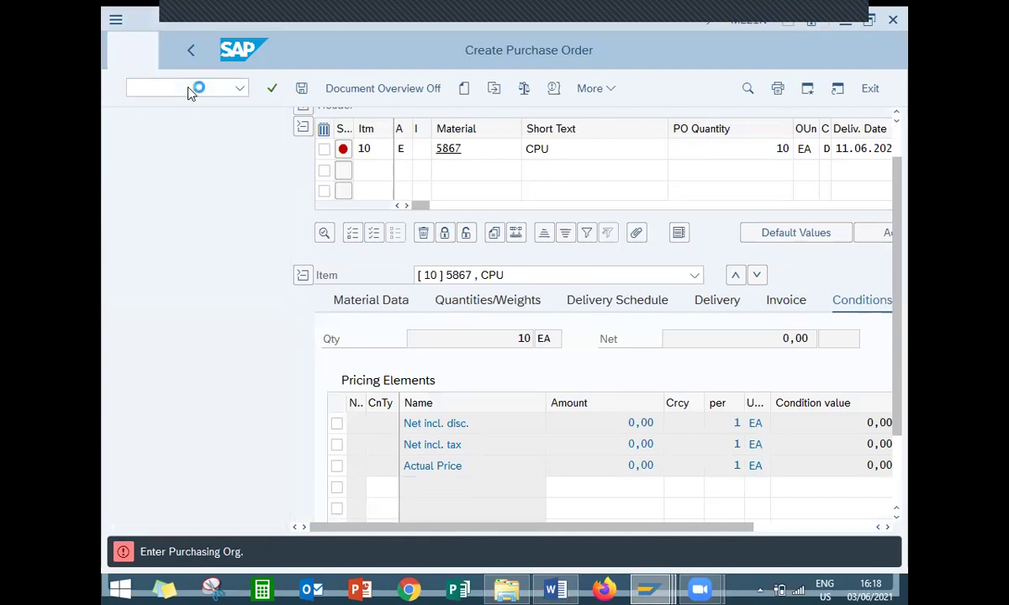
Start the new vendor for company code 1000 with purchasing organization 1000 and a previously used account group.
{"action": "key", "text": "Tab"}
{"action": "key", "text": "Tab"}
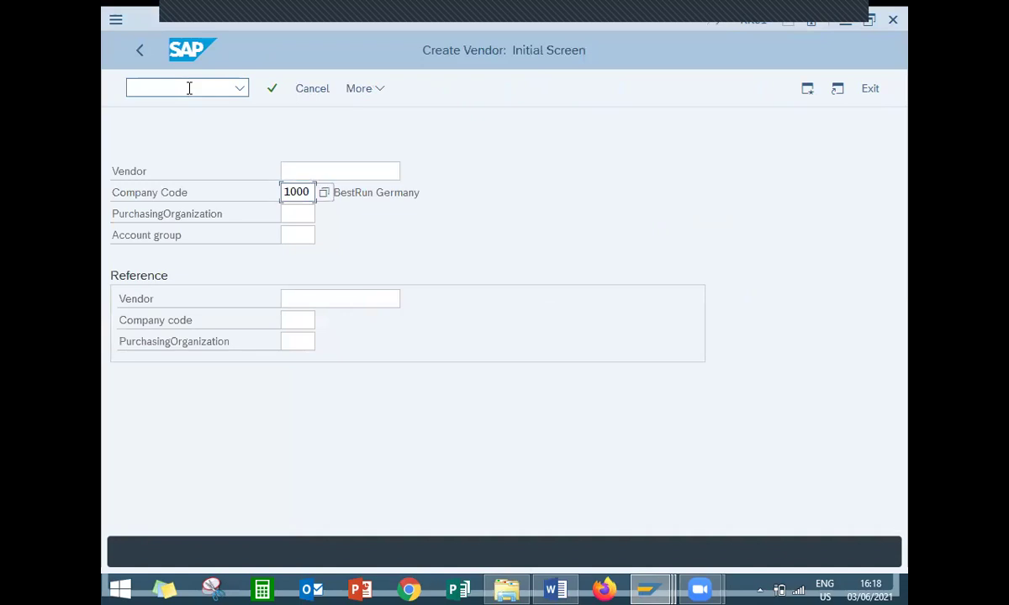
{"action": "type", "text": "1000"}
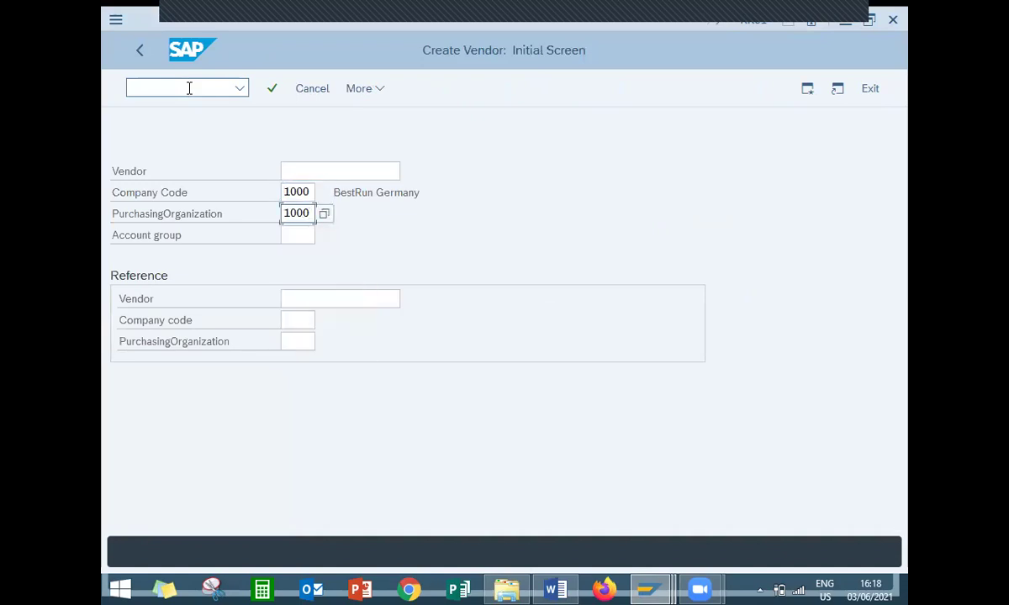
{"action": "key", "text": "Tab"}
{"action": "key", "text": "Down"}
{"action": "key", "text": "Return"}
{"action": "key", "text": "Return"}
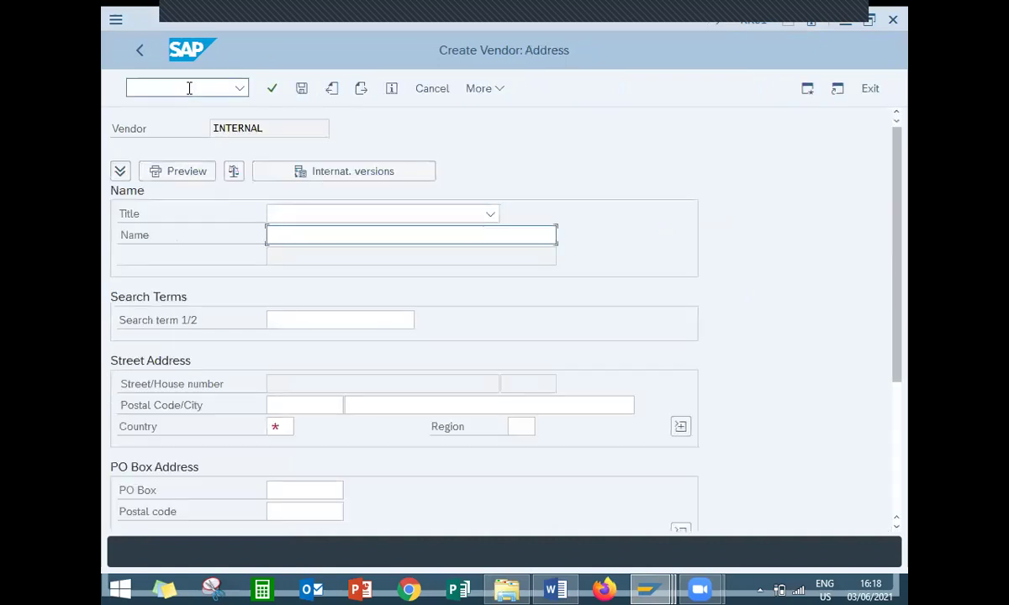
Fill in the vendor's address data with the name GG ENTERPRISES P LTD and country IN.
{"action": "type", "text": "GG ENT"}
{"action": "key", "text": "Down"}
{"action": "key", "text": "Down"}
{"action": "key", "text": "Return"}
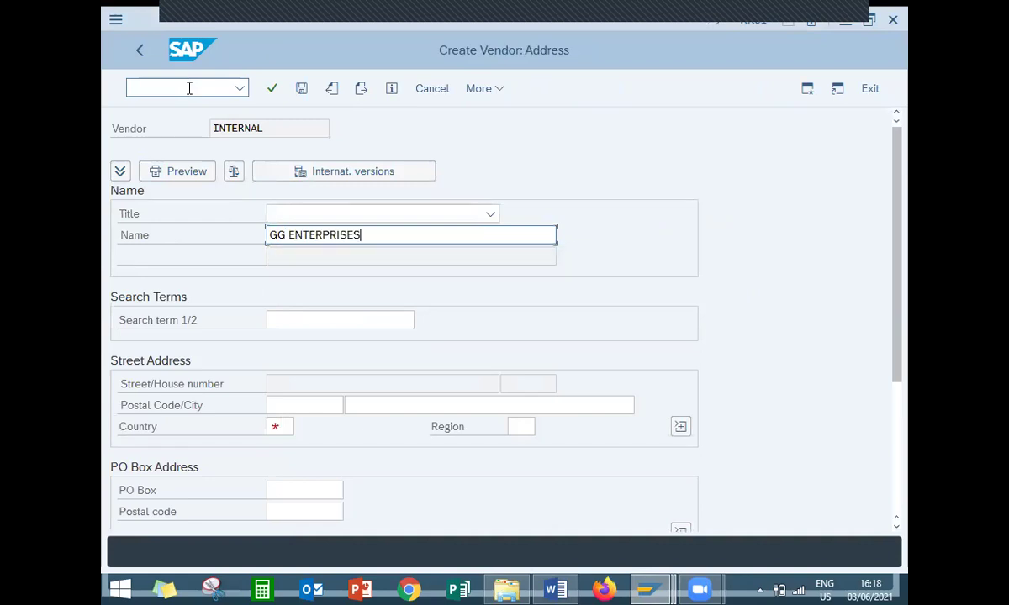
{"action": "type", "text": "P LTD"}
{"action": "key", "text": "Return"}
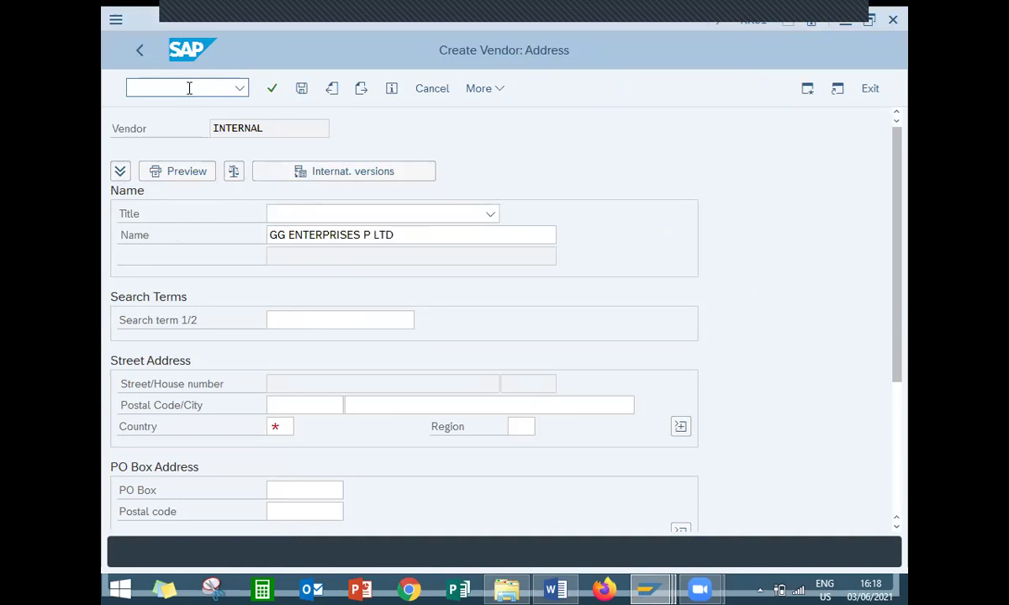
{"action": "type", "text": "IN"}
{"action": "key", "text": "Return"}
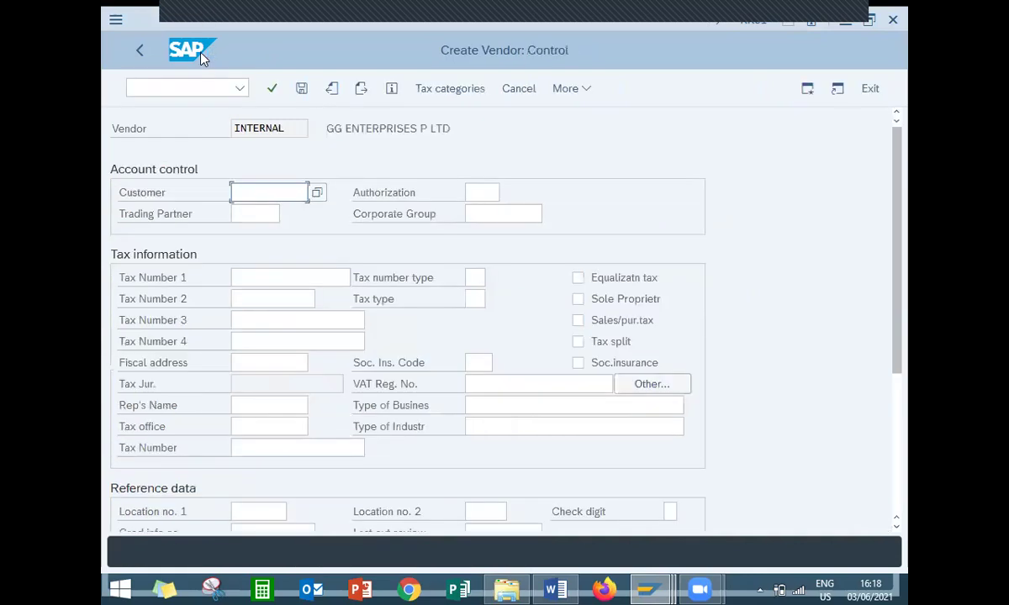
Continue to the vendor's accounting information and set reconciliation account 31000 and cash management group A1.
{"action": "key", "text": "Return"}
{"action": "key", "text": "Return"}
{"action": "key", "text": "Return"}
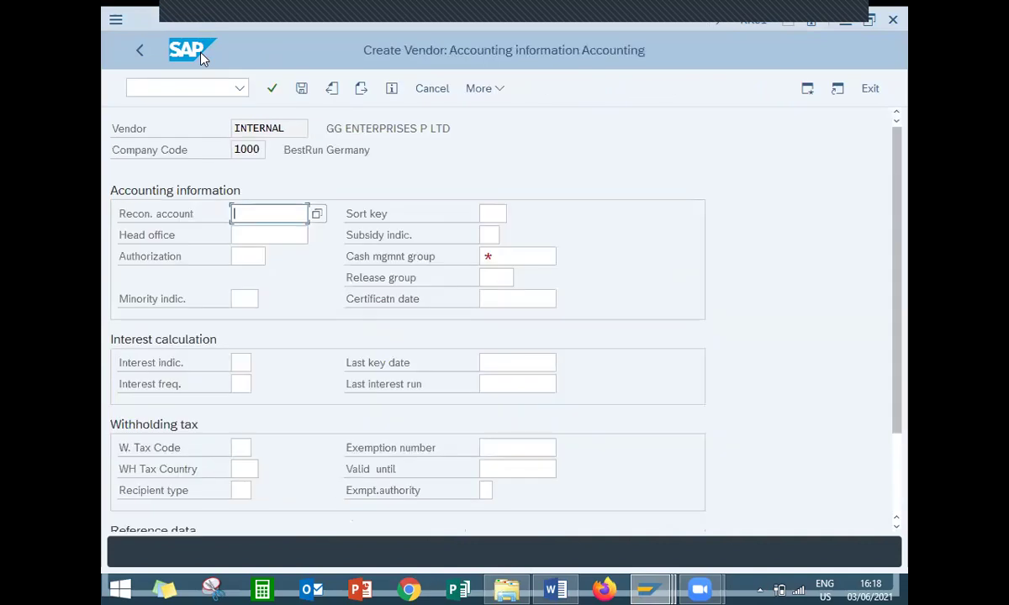
{"action": "left_click", "coordinate": [319, 217]}
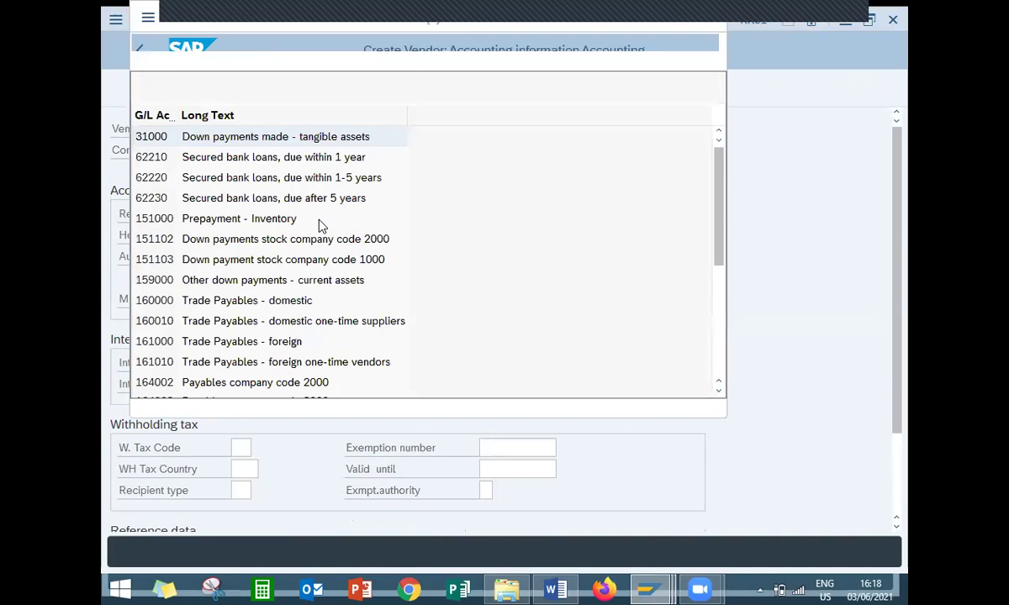
{"action": "key", "text": "Return"}
{"action": "key", "text": "space"}
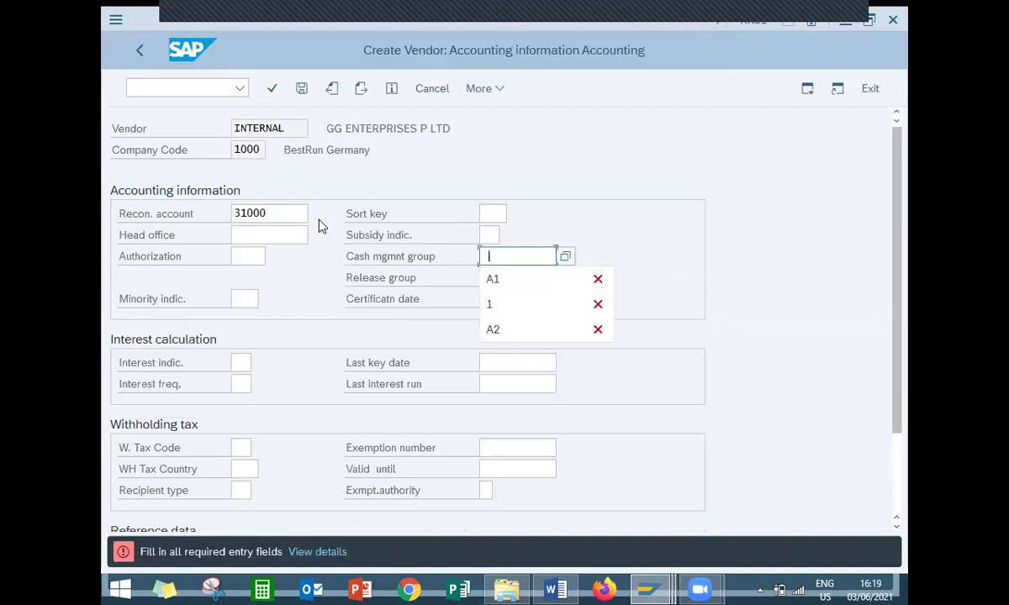
{"action": "key", "text": "Down"}
{"action": "key", "text": "Return"}
{"action": "key", "text": "Return"}
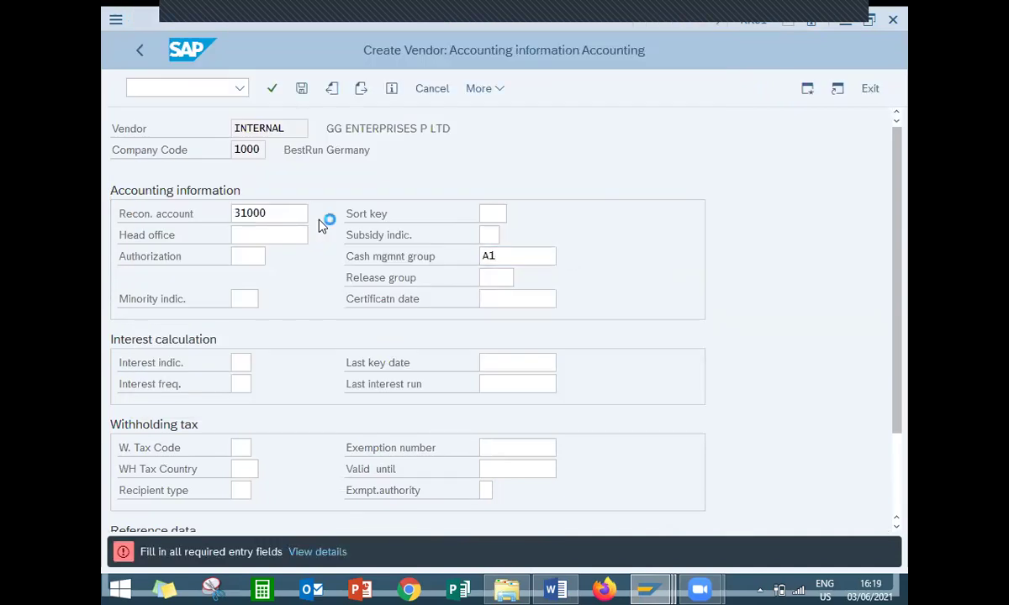
Pass through the vendor's correspondence data unfilled, and enter INR as the currency in the purchasing data.
{"action": "key", "text": "Return"}
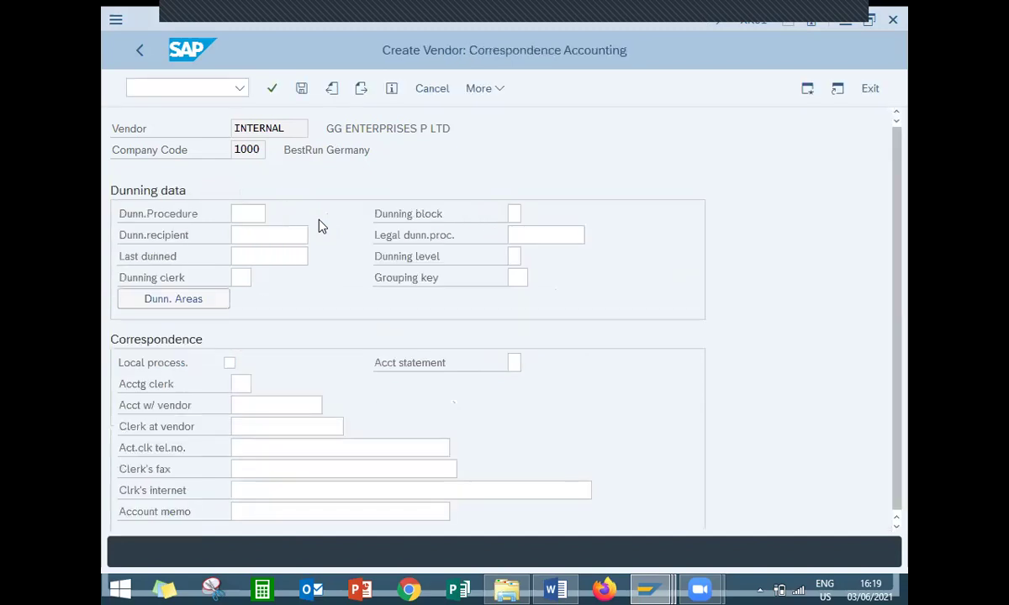
{"action": "key", "text": "Return"}
{"action": "type", "text": "INR"}
{"action": "key", "text": "Return"}
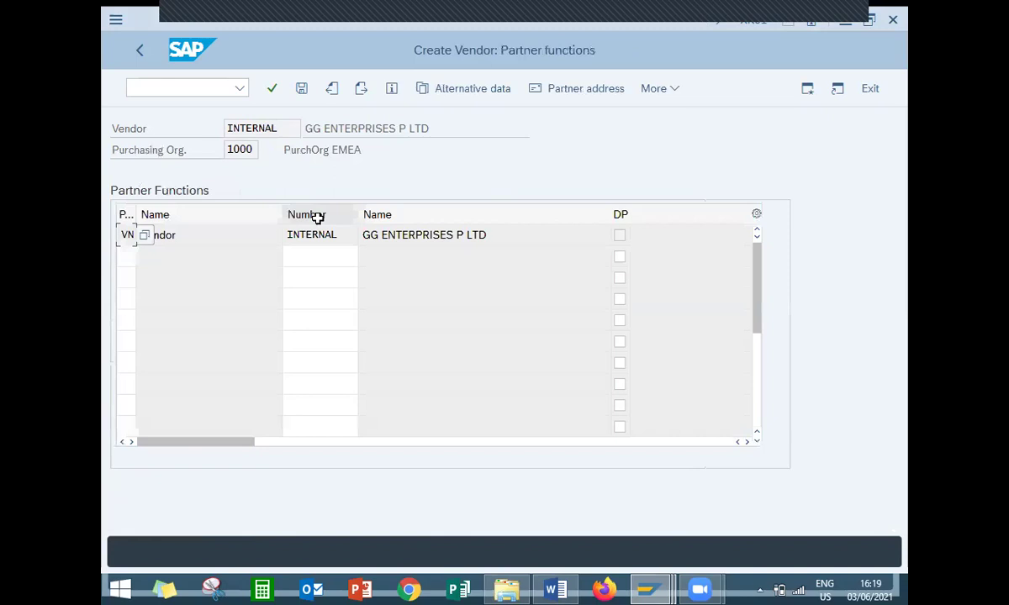
Save the new vendor GG ENTERPRISES P LTD from the partner functions and copy the vendor number it is given.
{"action": "key", "text": "Return"}
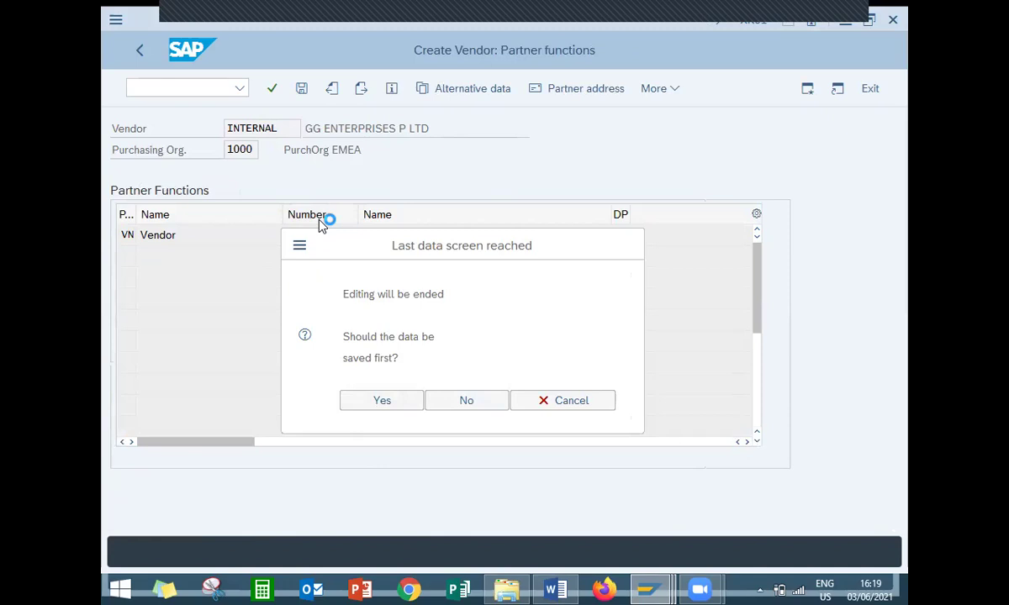
{"action": "key", "text": "Return"}
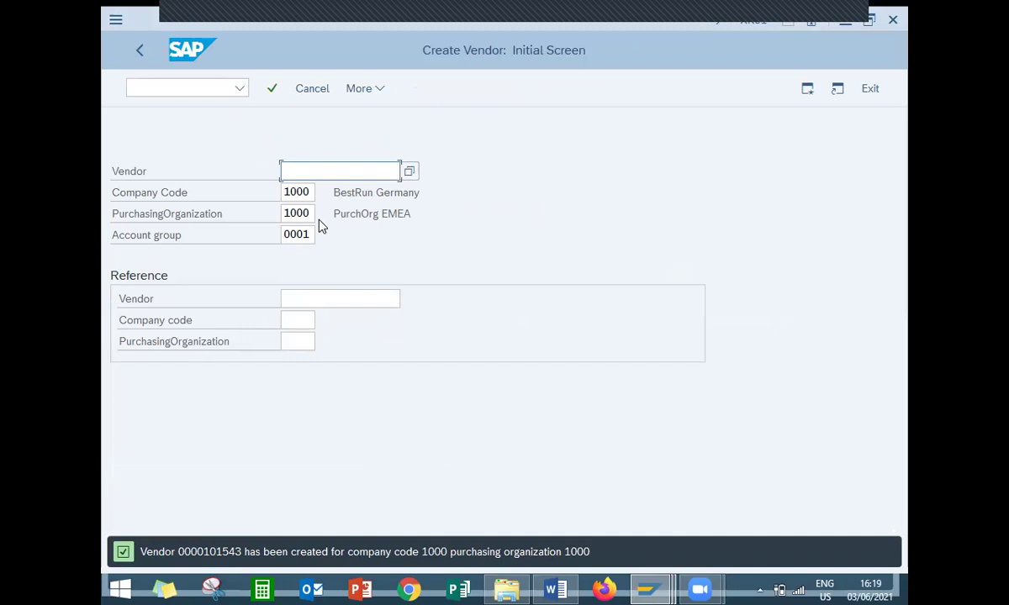
{"action": "double_click", "coordinate": [210, 552]}
{"action": "key", "text": "ctrl+c"}
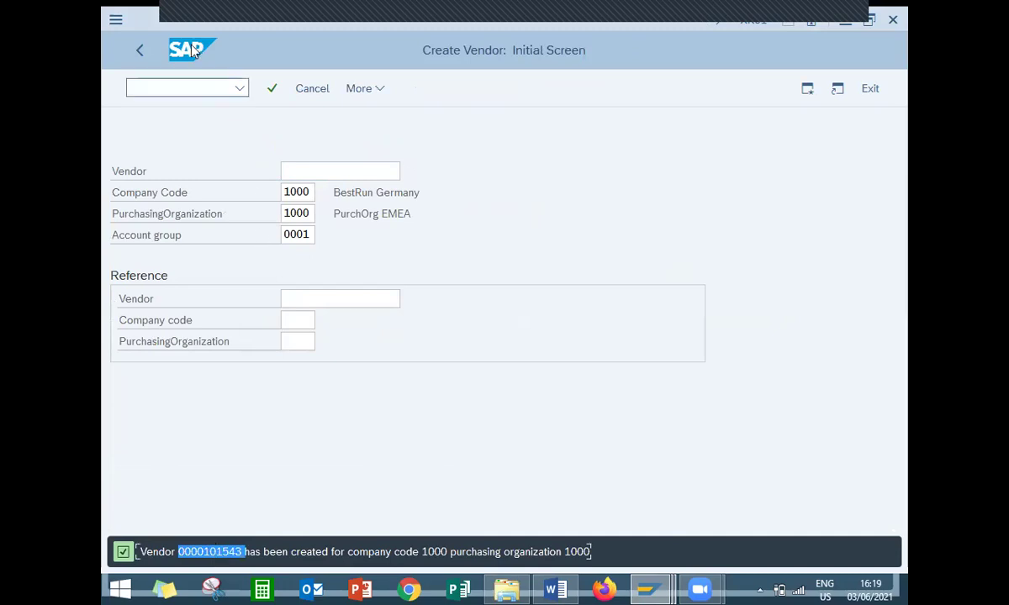
Start purchase order creation with transaction ME21N.
{"action": "left_click", "coordinate": [180, 82]}
{"action": "type", "text": "/NME21"}
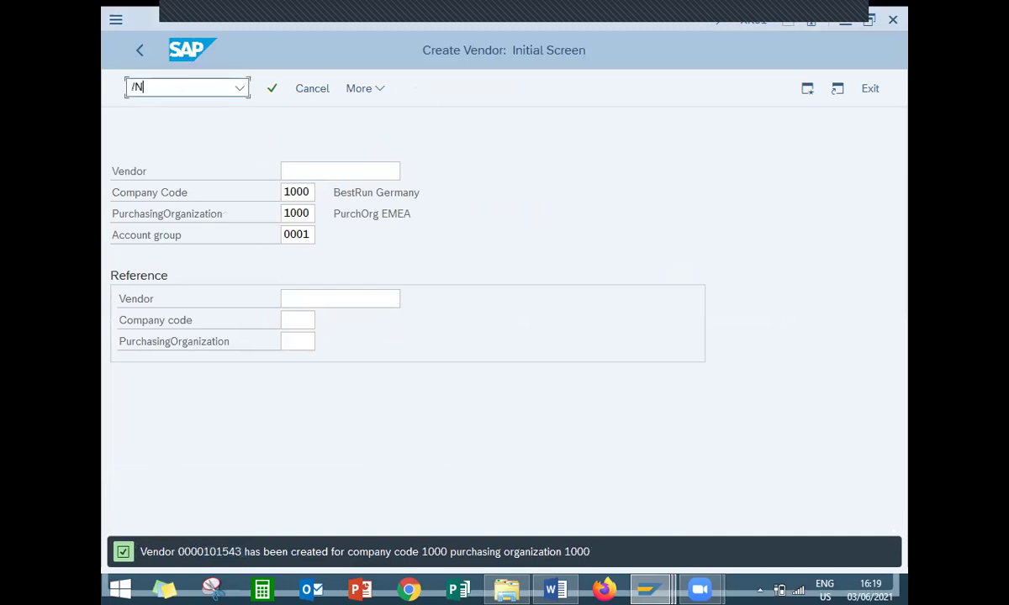
{"action": "type", "text": "N"}
{"action": "key", "text": "Return"}
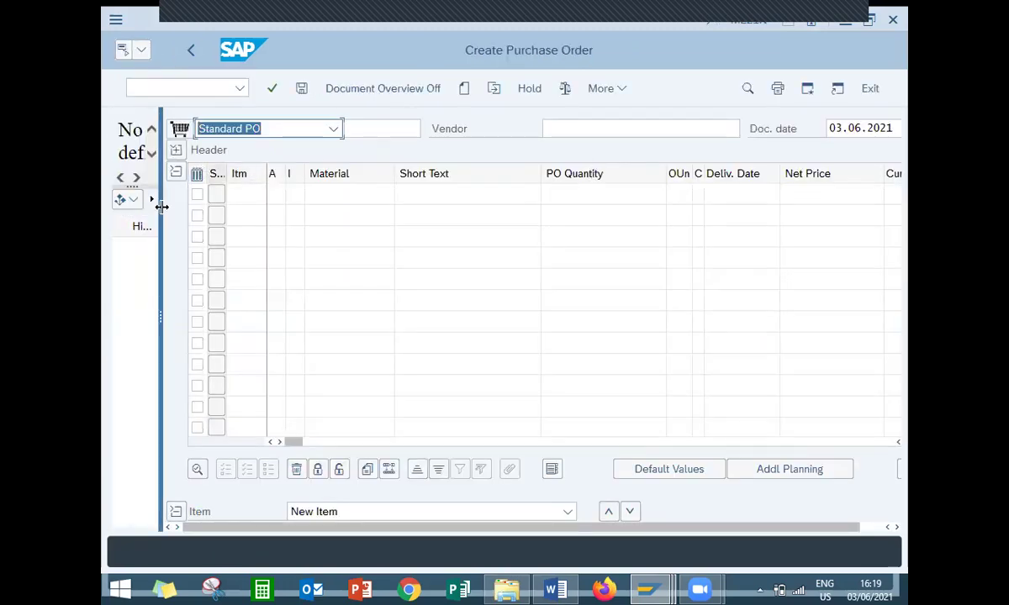
List my purchase requisitions in a widened document overview, check the requisition against the Word notes, and adopt it into the purchase order.
{"action": "left_click", "coordinate": [162, 207]}
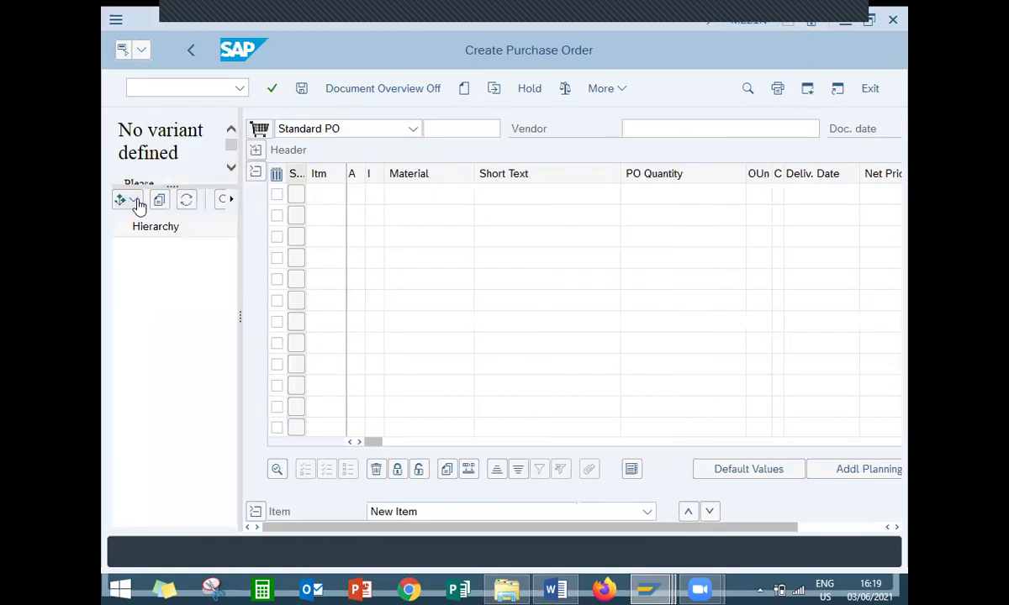
{"action": "left_click", "coordinate": [136, 202]}
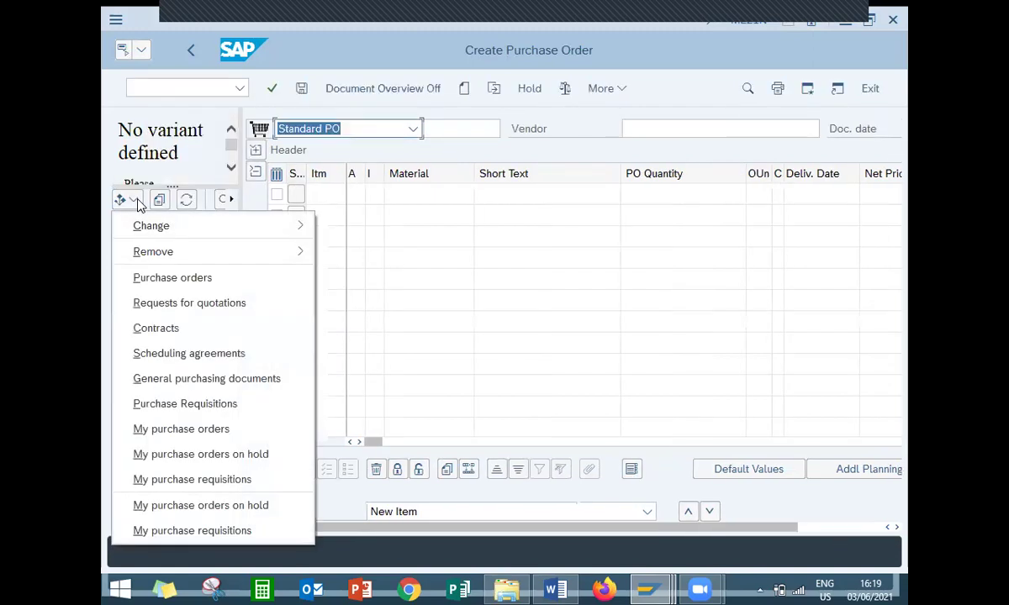
{"action": "left_click", "coordinate": [156, 538]}
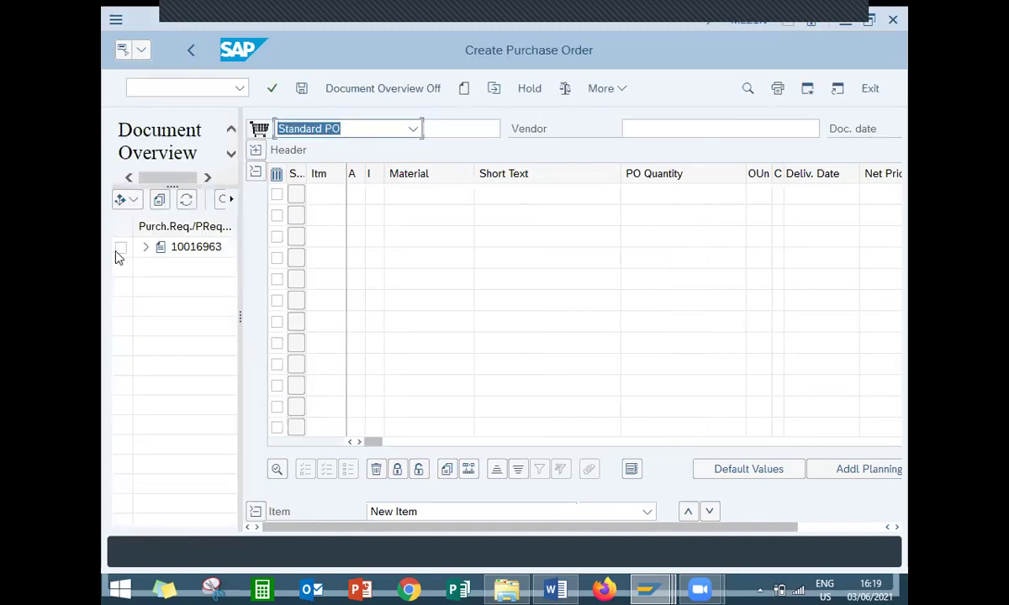
{"action": "left_click", "coordinate": [119, 248]}
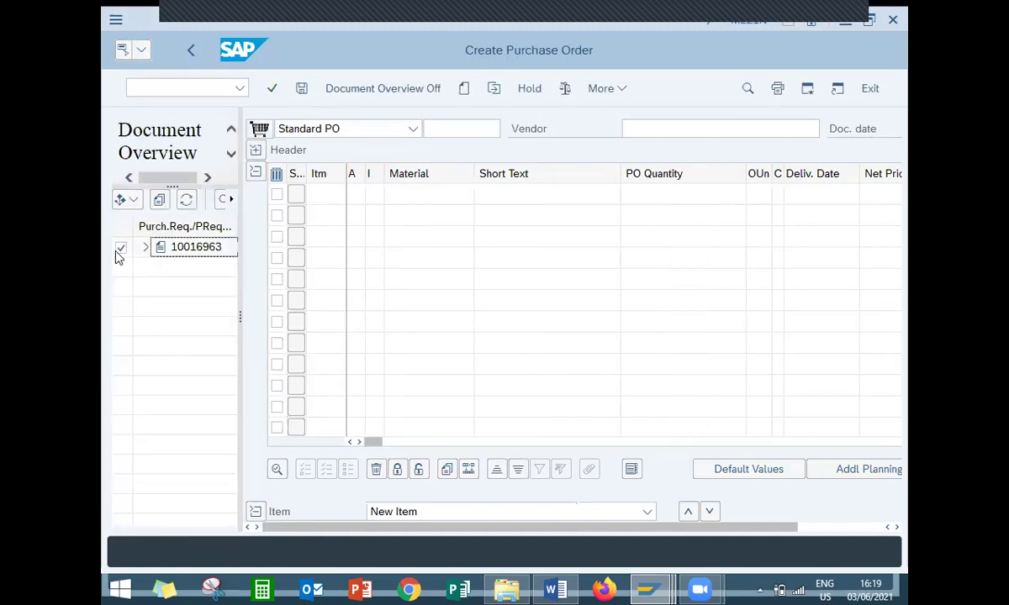
{"action": "left_click", "coordinate": [566, 588]}
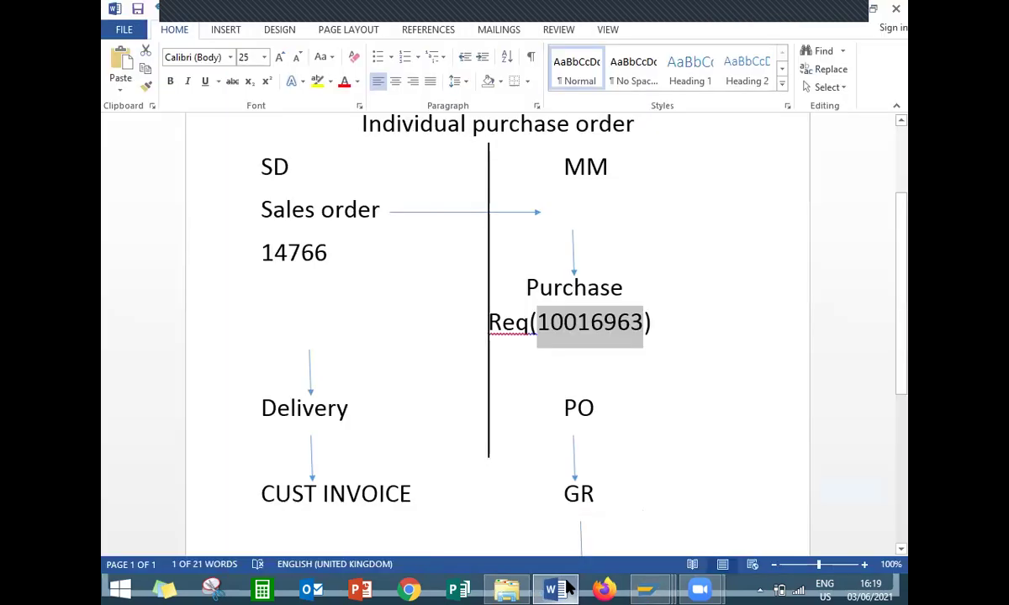
{"action": "left_click", "coordinate": [567, 588]}
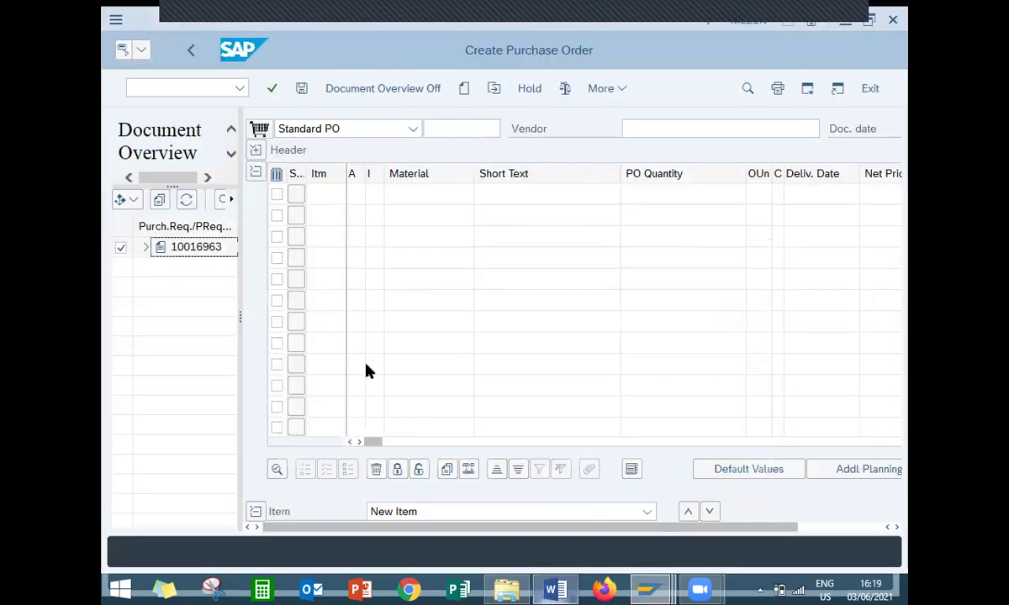
{"action": "left_click", "coordinate": [159, 201]}
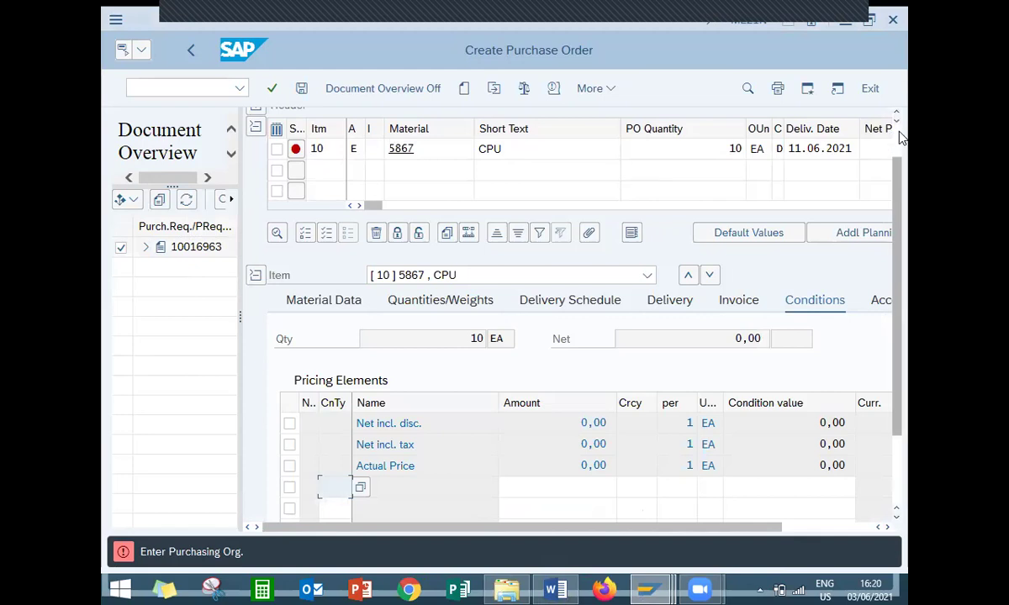
Set the purchase order header's purchasing organization to 1000 and enter the copied vendor number as the vendor.
{"action": "scroll", "coordinate": [896, 128], "scroll_direction": "up", "scroll_amount": 1}
{"action": "left_click", "coordinate": [259, 152]}
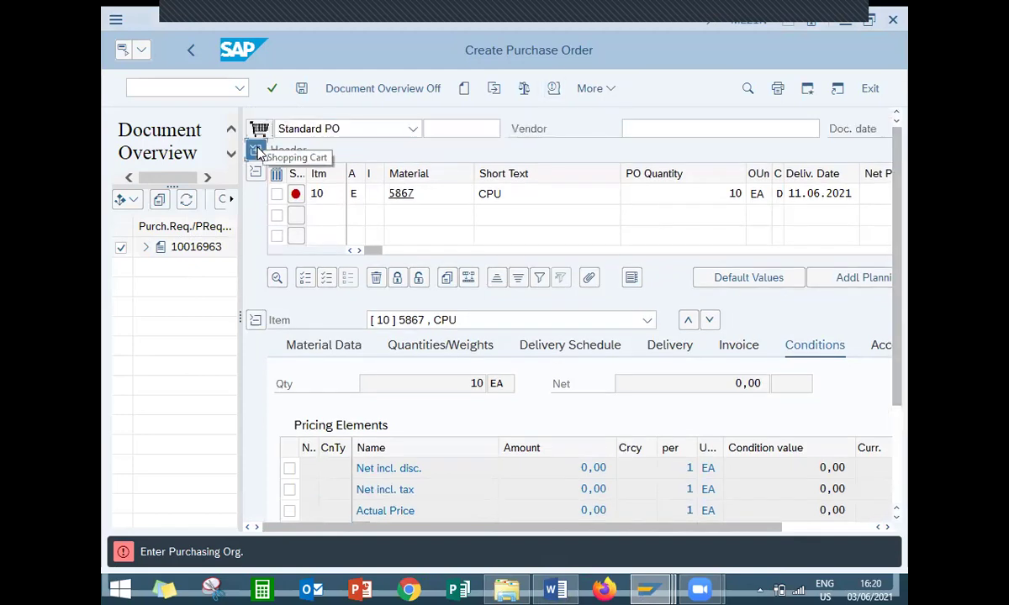
{"action": "left_click", "coordinate": [403, 192]}
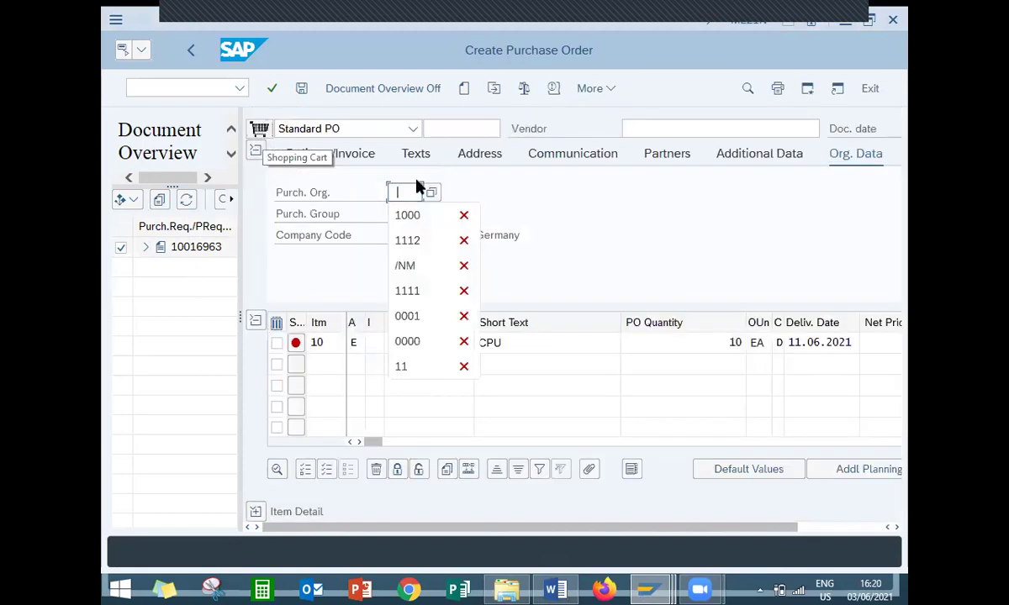
{"action": "type", "text": "1000"}
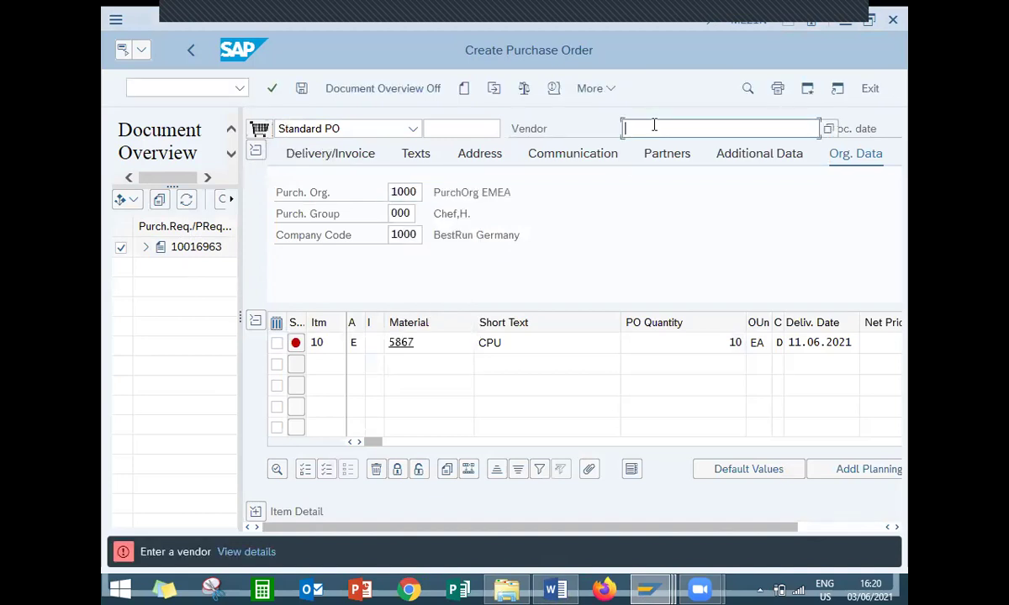
{"action": "key", "text": "ctrl+v"}
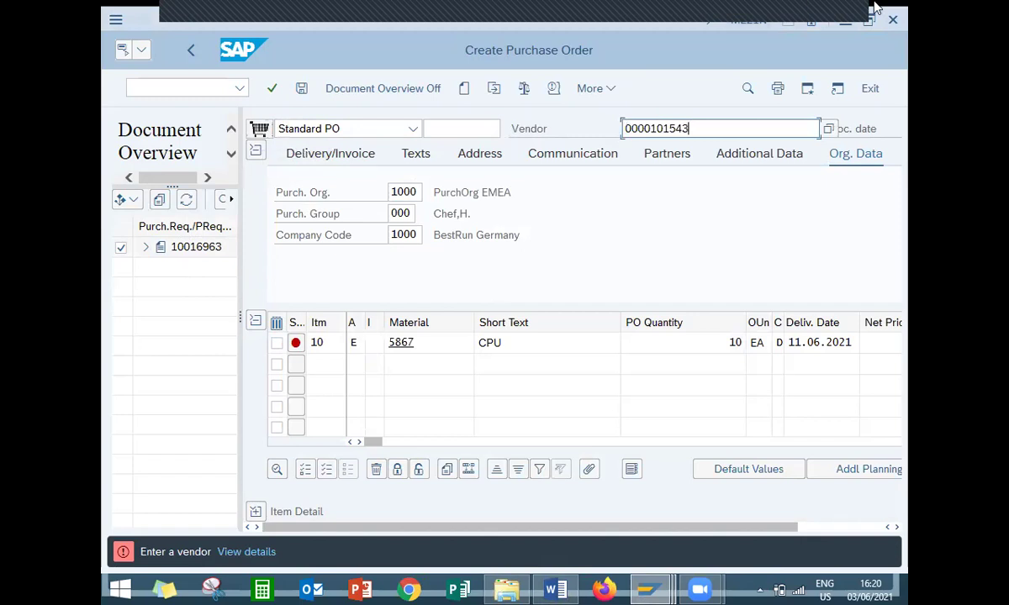
{"action": "key", "text": "Return"}
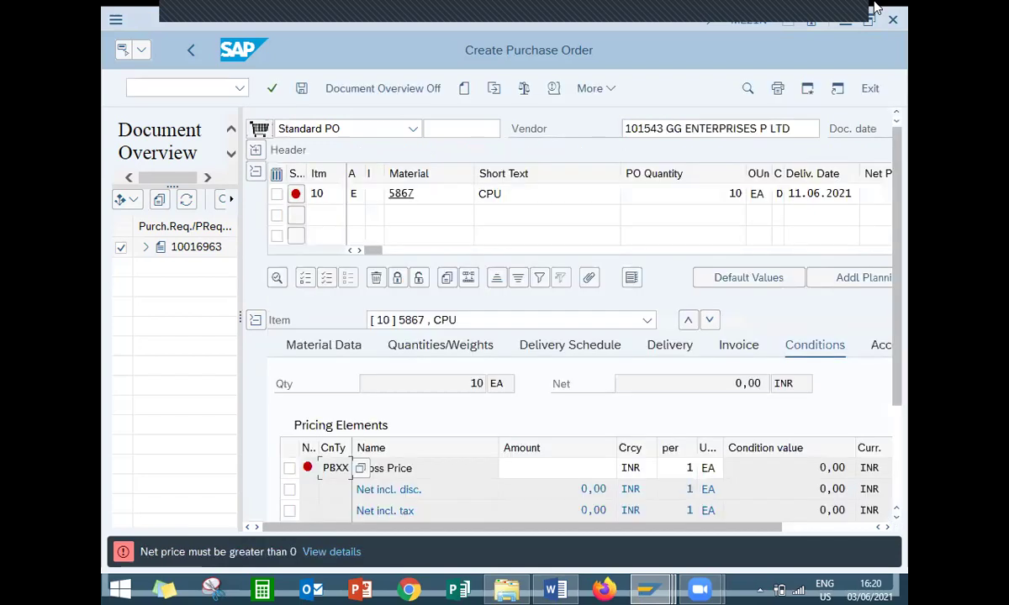
Set the CPU item's net price to 1000.
{"action": "left_click", "coordinate": [870, 200]}
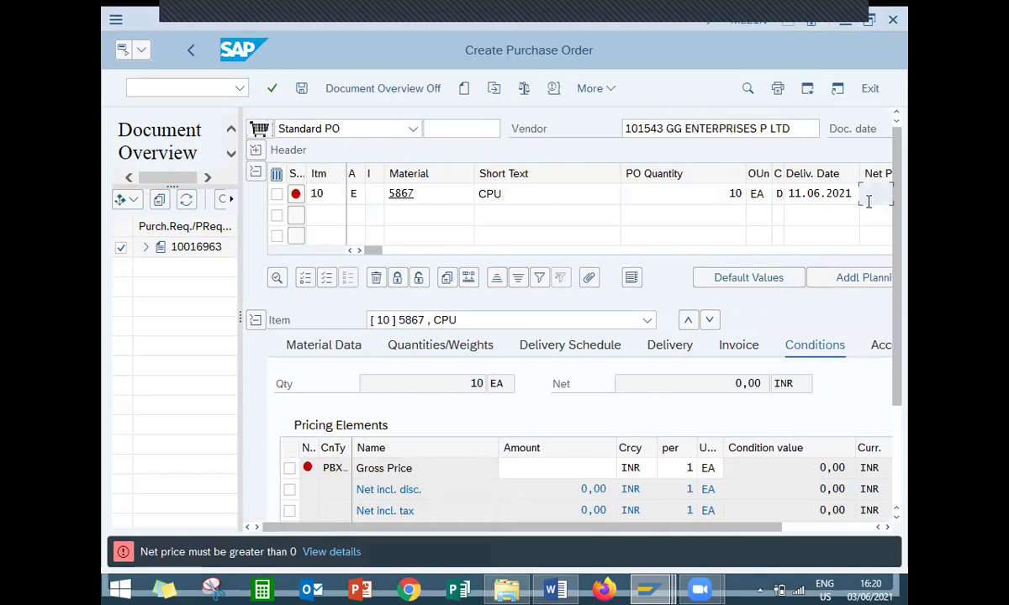
{"action": "type", "text": "1000"}
{"action": "key", "text": "Return"}
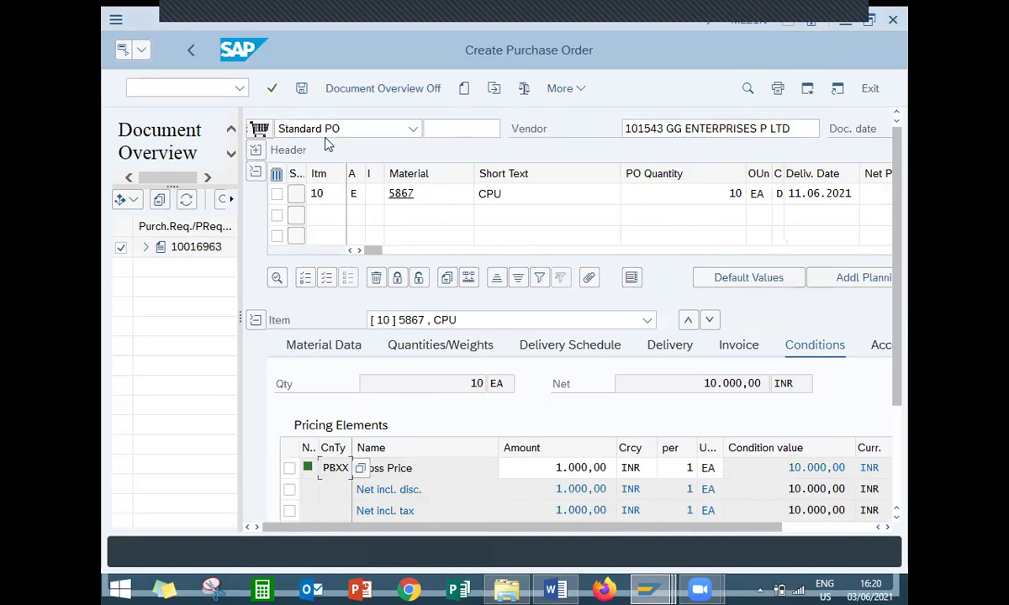
Review the CPU item's remaining columns through plant and storage location, and save the purchase order.
{"action": "left_click", "coordinate": [412, 250]}
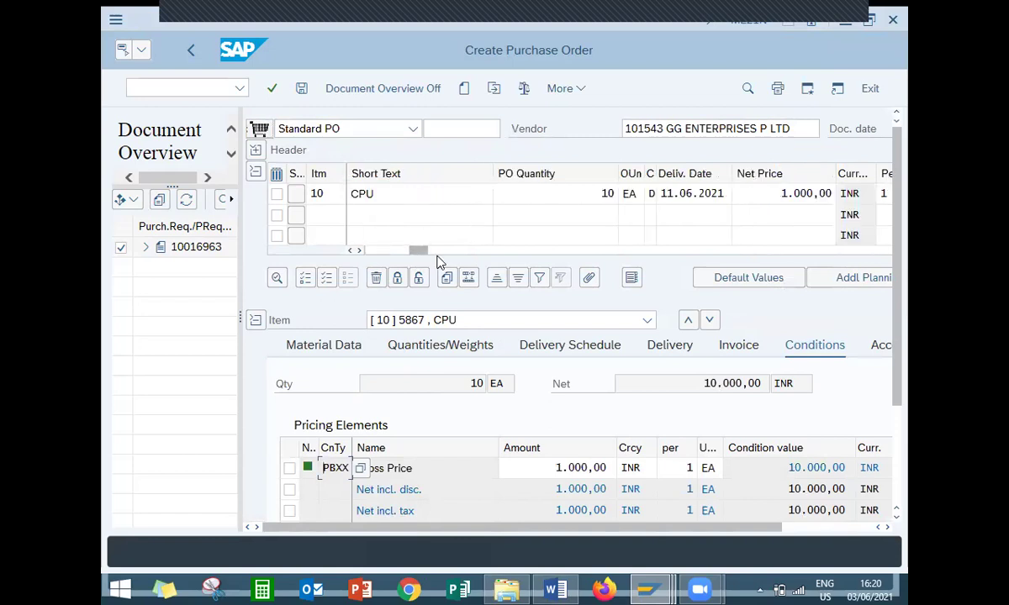
{"action": "left_click", "coordinate": [447, 250]}
{"action": "left_click", "coordinate": [477, 251]}
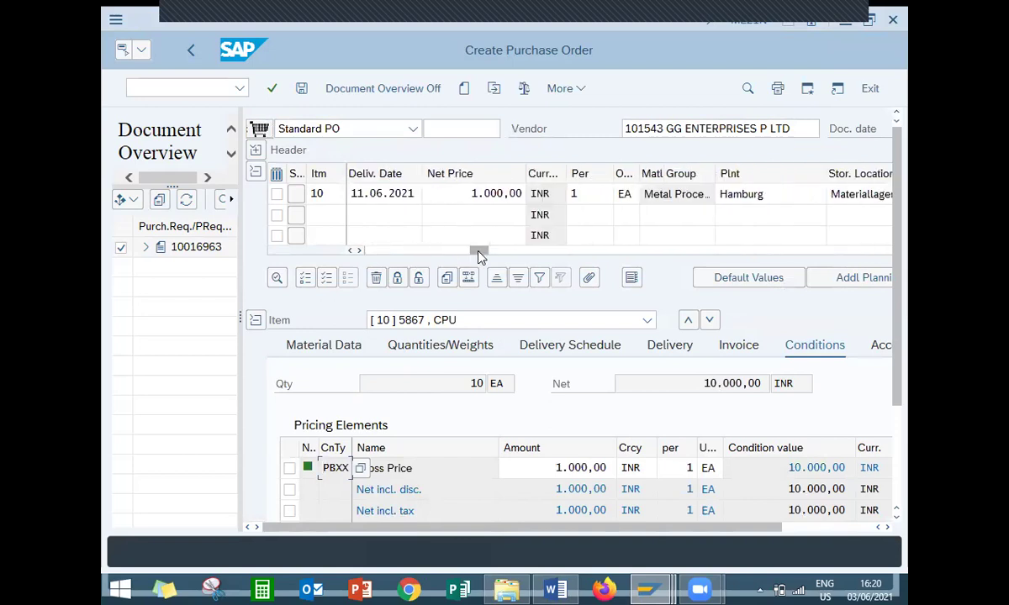
{"action": "left_click", "coordinate": [522, 251]}
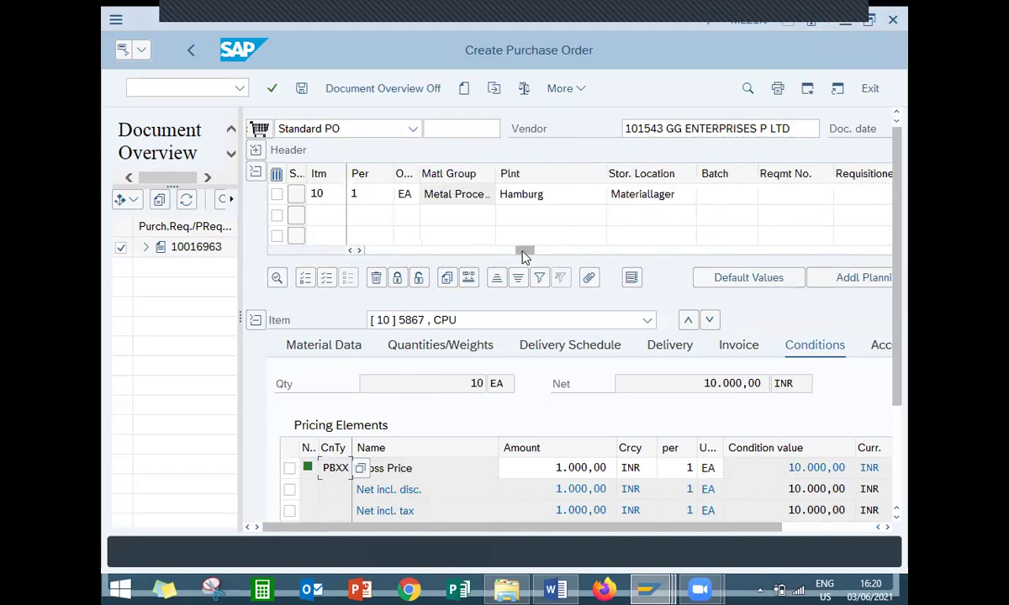
{"action": "left_click", "coordinate": [304, 91]}
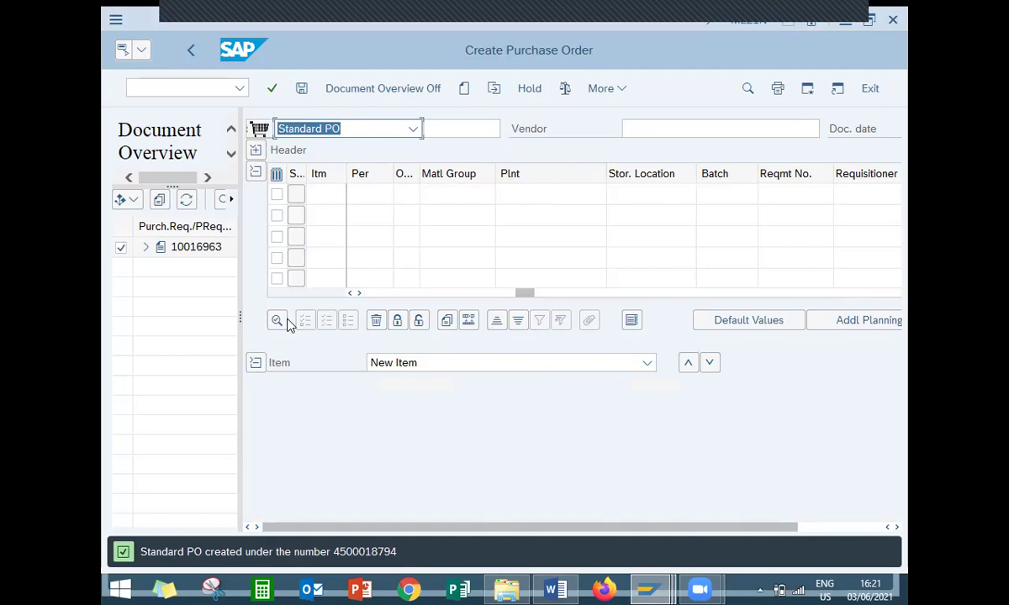
Switch to the Word process flow and examine the stages from purchase order through goods receipt to invoice.
{"action": "left_click", "coordinate": [555, 590]}
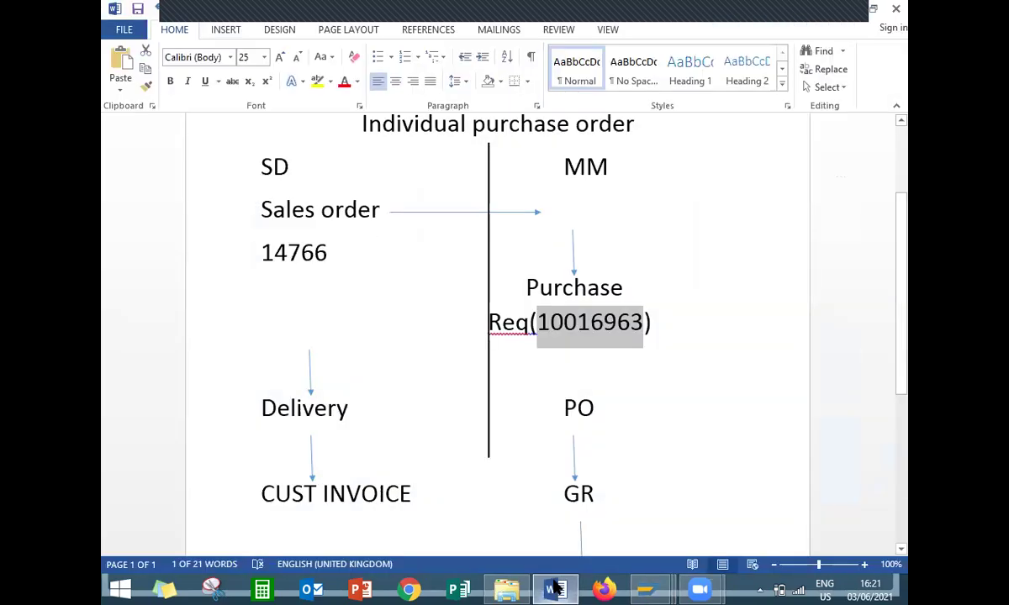
{"action": "left_click", "coordinate": [595, 408]}
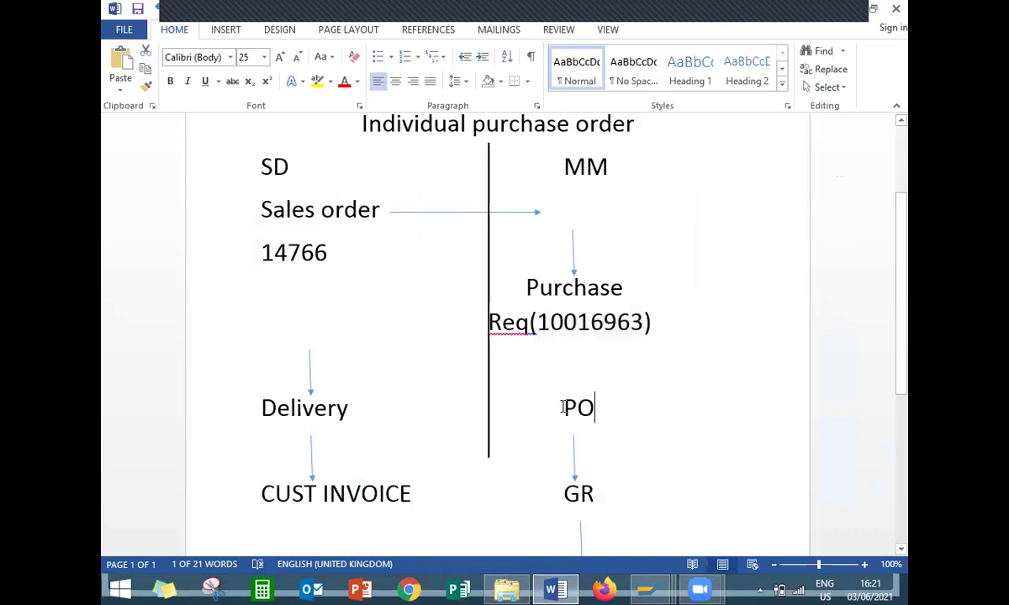
{"action": "double_click", "coordinate": [563, 408]}
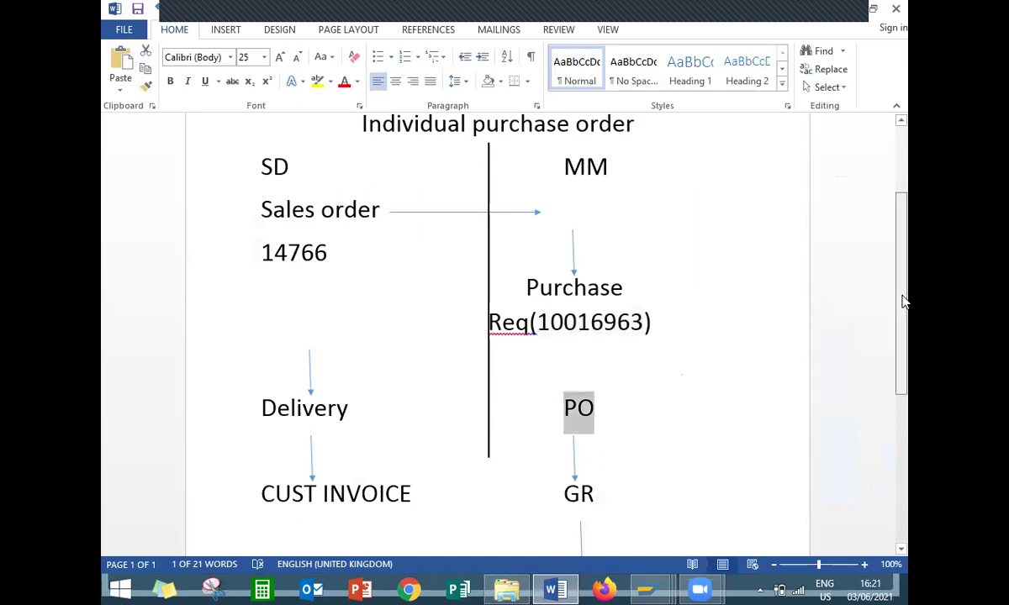
{"action": "scroll", "coordinate": [902, 301], "scroll_direction": "down", "scroll_amount": 3}
{"action": "double_click", "coordinate": [613, 395]}
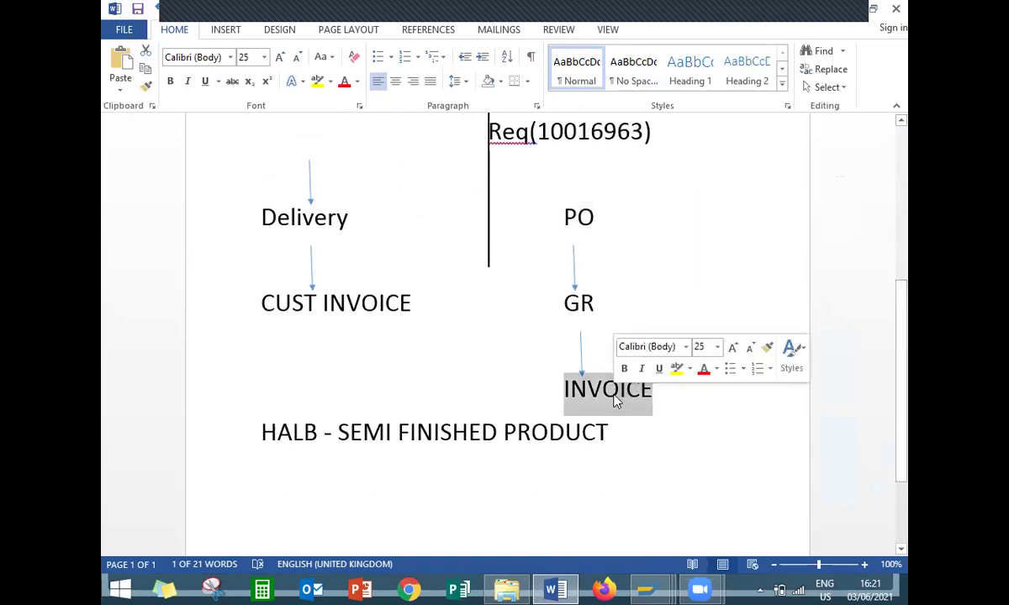
{"action": "left_click", "coordinate": [556, 589]}
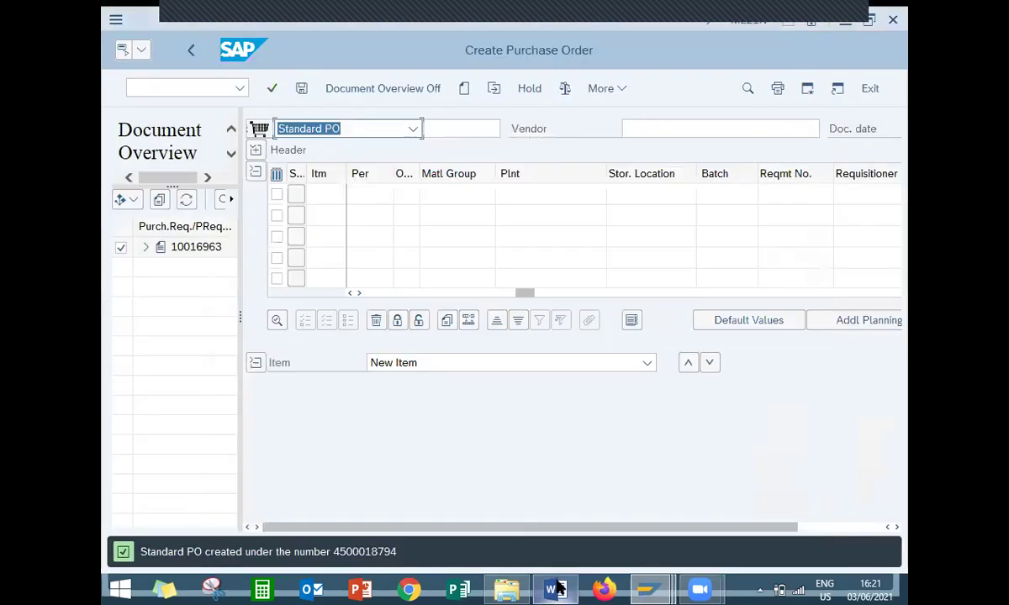
{"action": "left_click", "coordinate": [556, 589]}
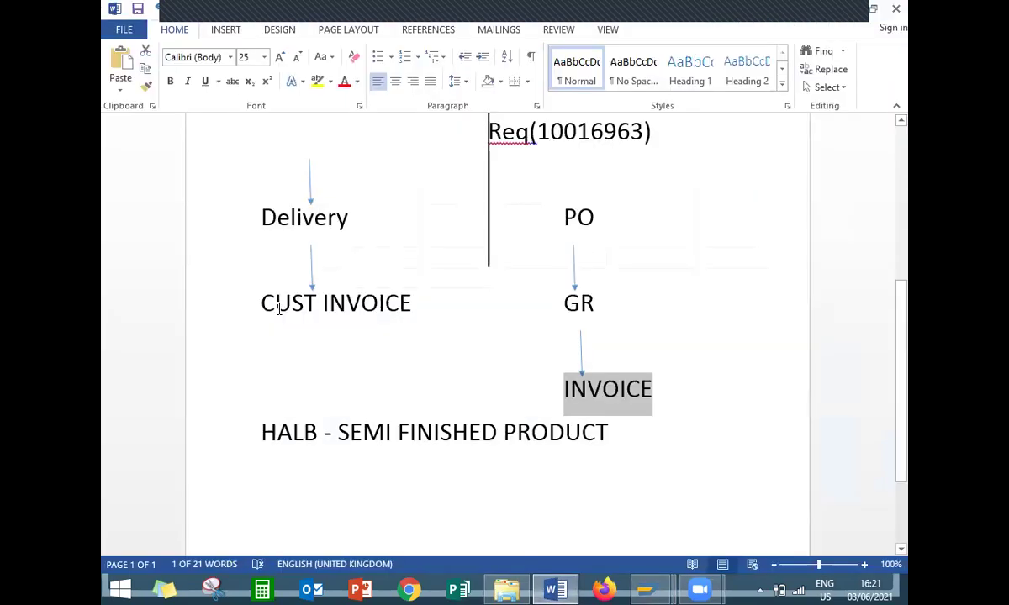
Return to SAP, copy the new purchase order's number, and start the goods receipt with transaction MIGO.
{"action": "left_click", "coordinate": [554, 589]}
{"action": "double_click", "coordinate": [366, 551]}
{"action": "key", "text": "ctrl+c"}
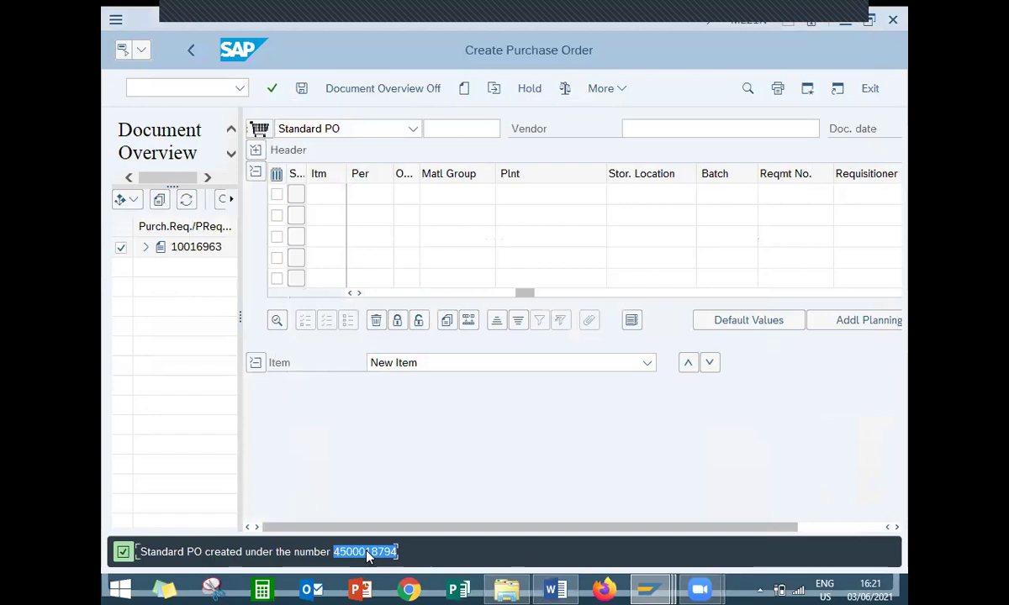
{"action": "left_click", "coordinate": [197, 92]}
{"action": "type", "text": "/NMIGO"}
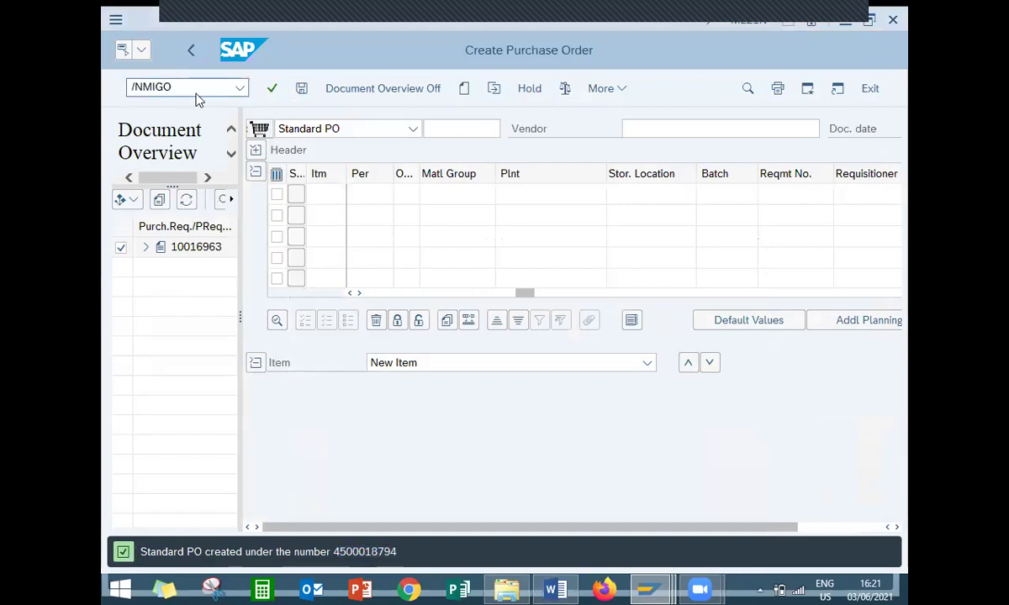
{"action": "key", "text": "Return"}
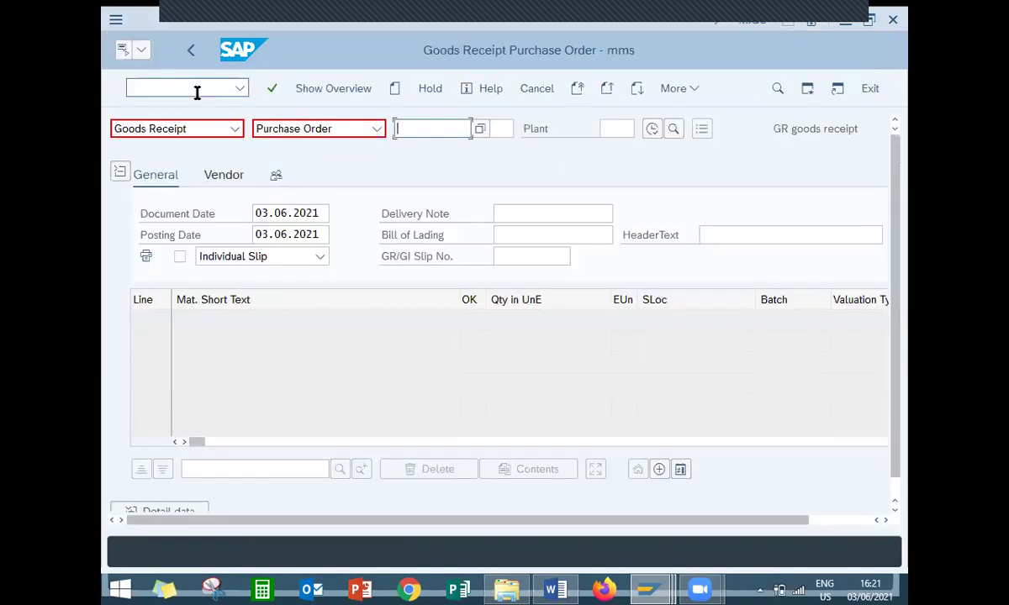
Load the copied purchase order, mark the CPU item as OK, and post its goods receipt.
{"action": "key", "text": "ctrl+v"}
{"action": "key", "text": "Return"}
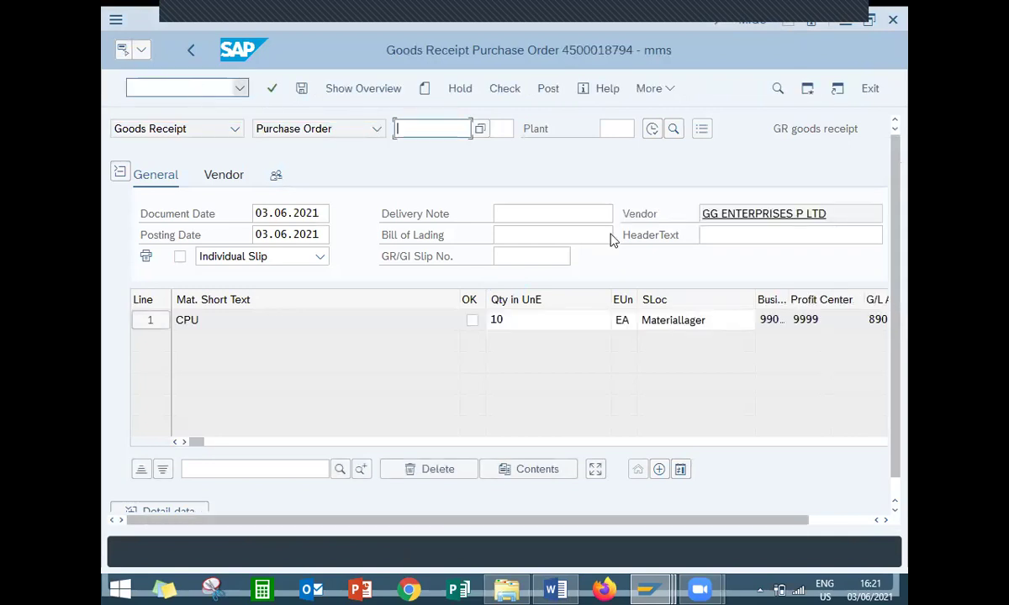
{"action": "left_click", "coordinate": [471, 321]}
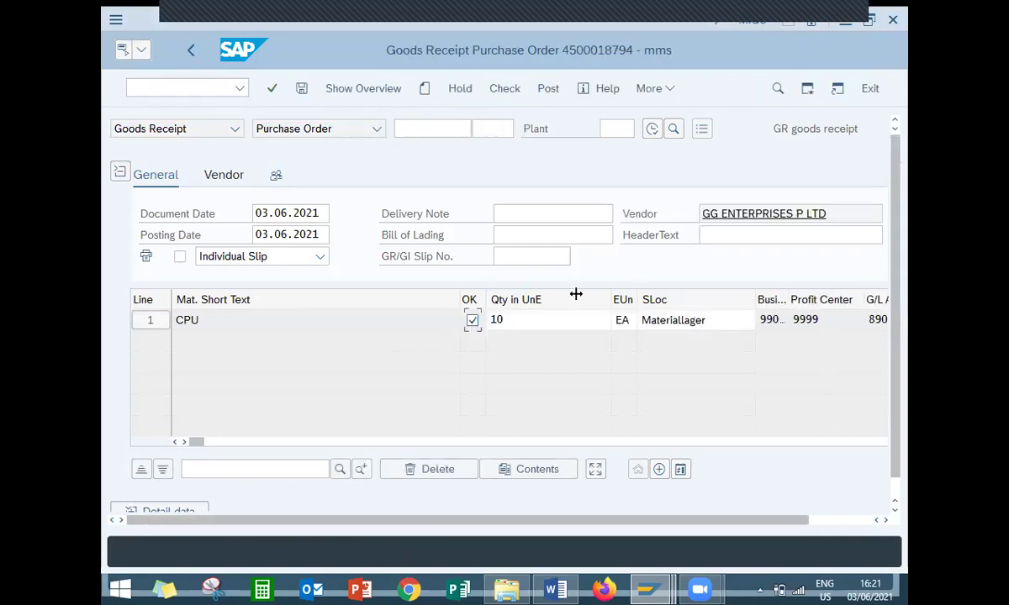
{"action": "left_click", "coordinate": [543, 93]}
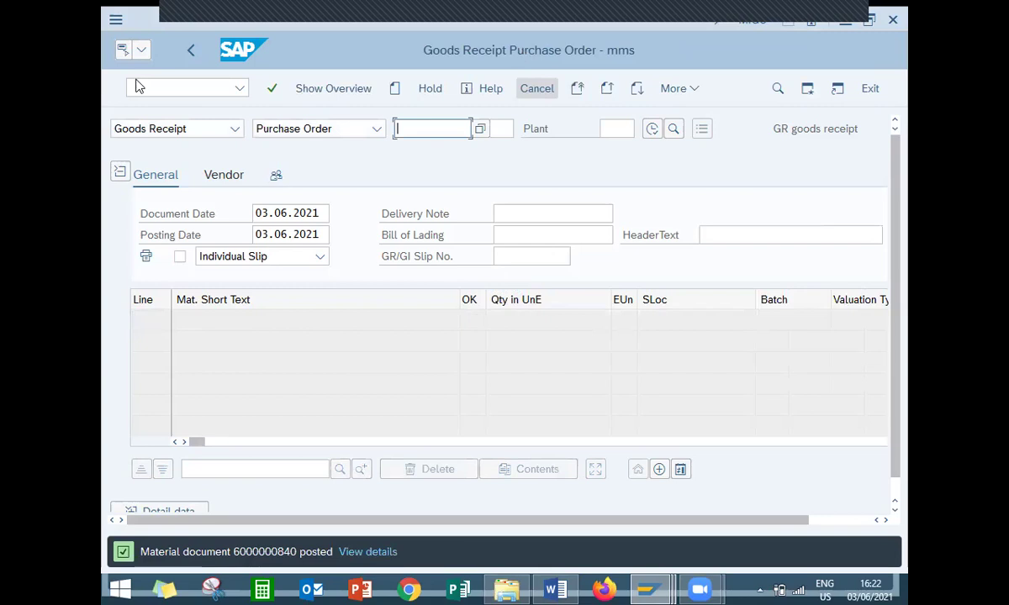
Leave the goods receipt, start the incoming invoice with transaction MIRO, and enter the new purchase order's number as its reference.
{"action": "left_click", "coordinate": [190, 56]}
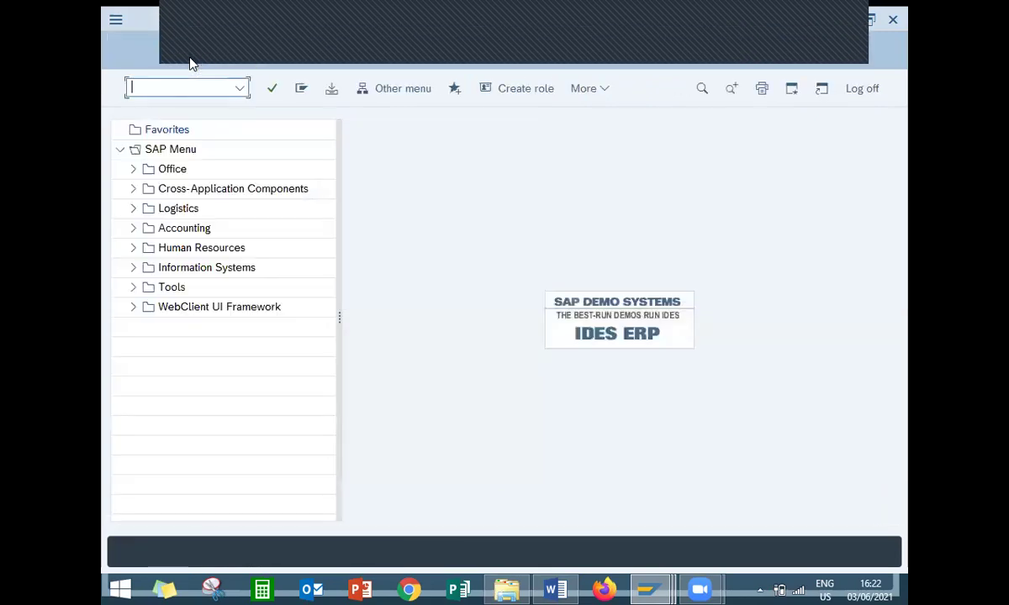
{"action": "type", "text": "MIRO"}
{"action": "key", "text": "Return"}
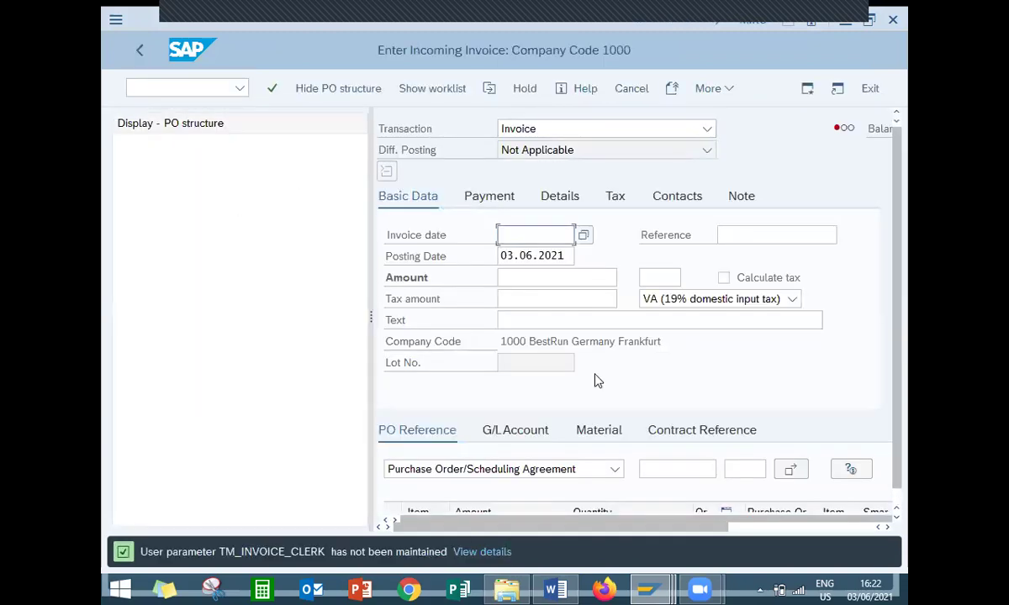
{"action": "left_click", "coordinate": [674, 469]}
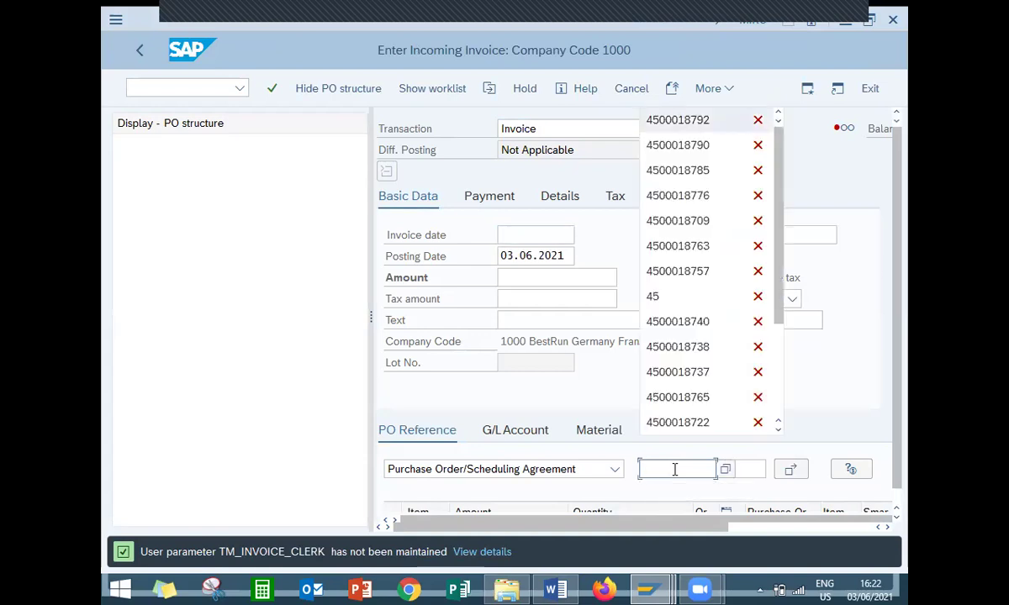
{"action": "key", "text": "ctrl+v"}
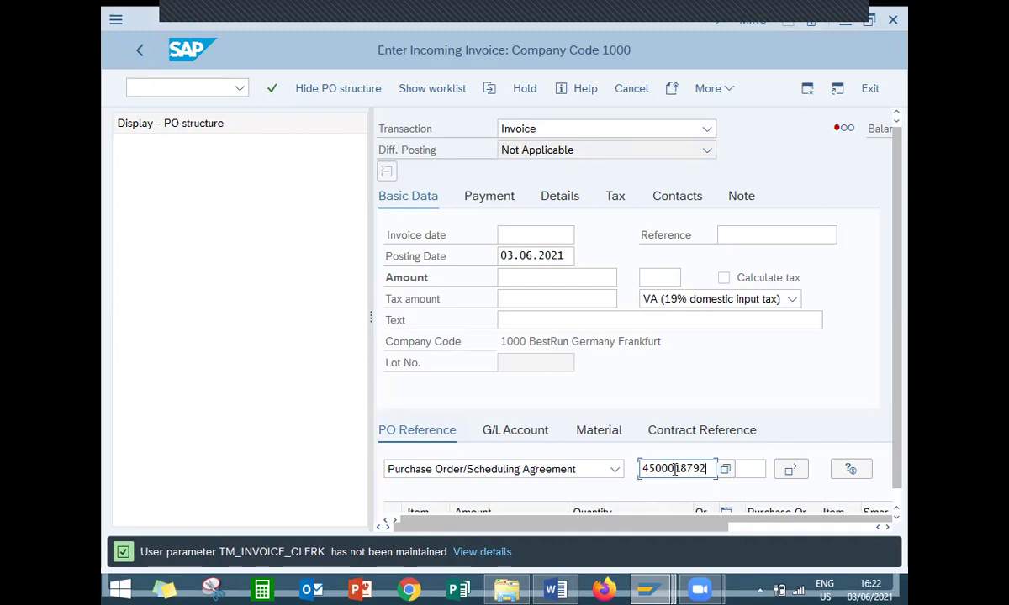
{"action": "key", "text": "BackSpace"}
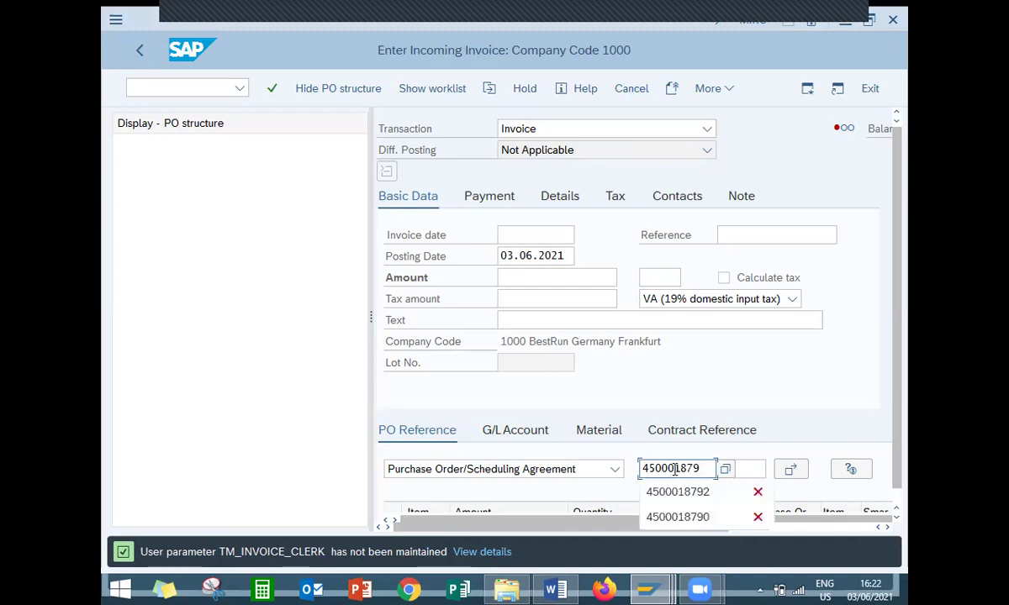
{"action": "type", "text": "4"}
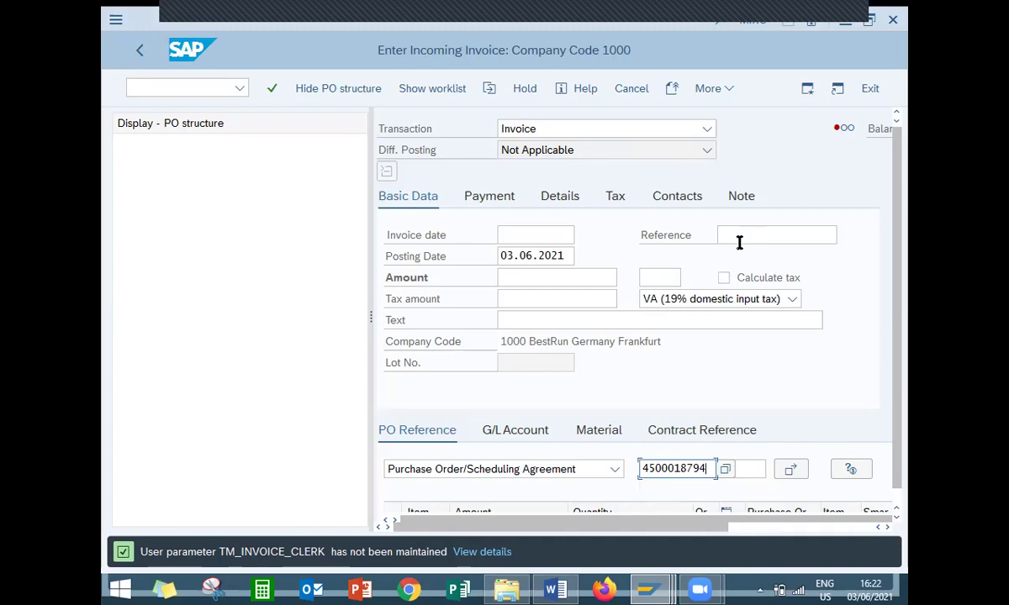
Set the invoice's tax code to 0I (Input tax 0%) and its invoice date to 03.06.2021, loading the purchase order item.
{"action": "left_click", "coordinate": [714, 300]}
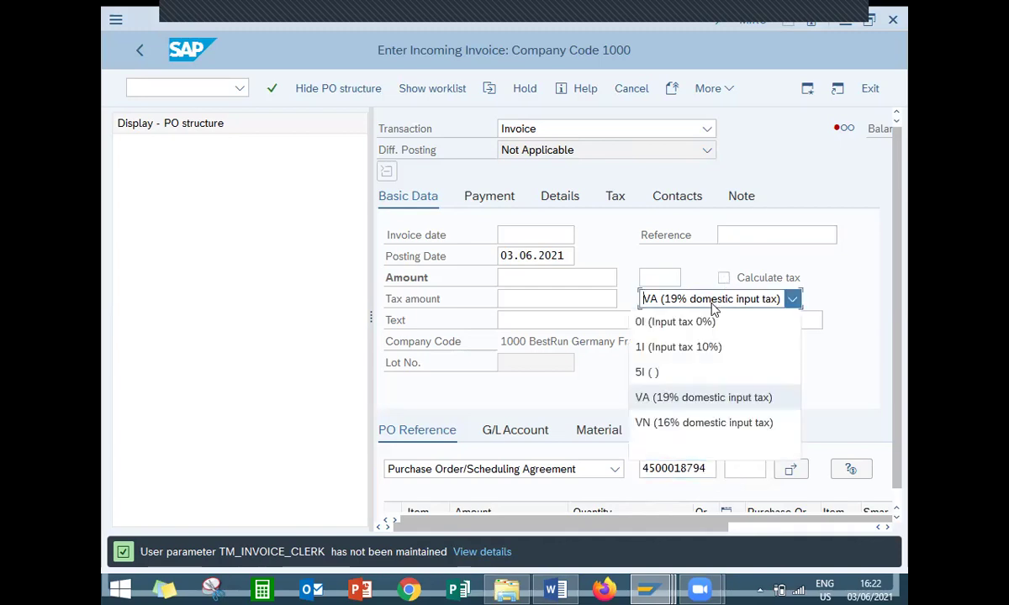
{"action": "left_click", "coordinate": [713, 321]}
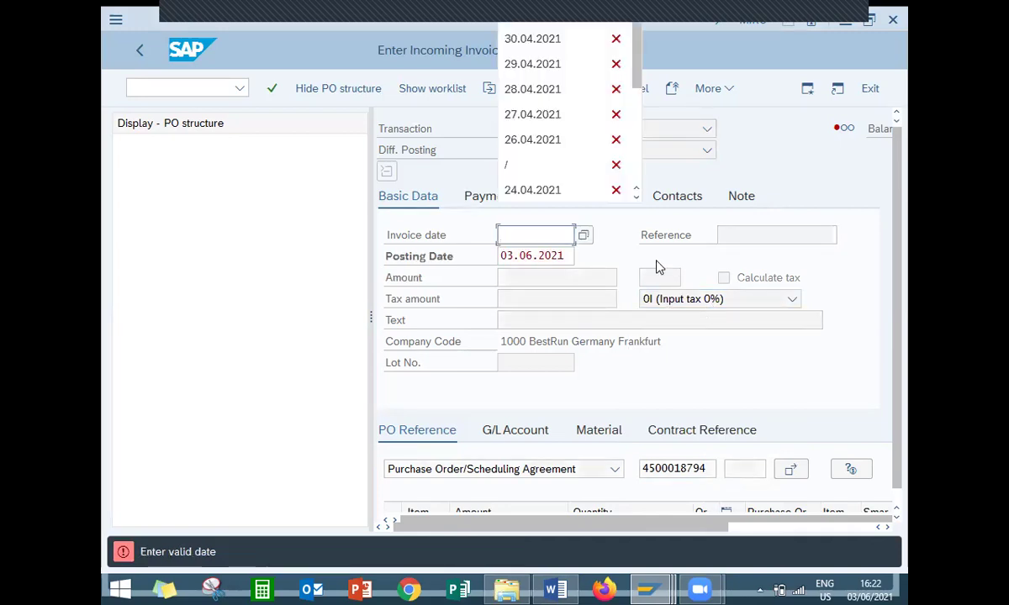
{"action": "left_click", "coordinate": [588, 235]}
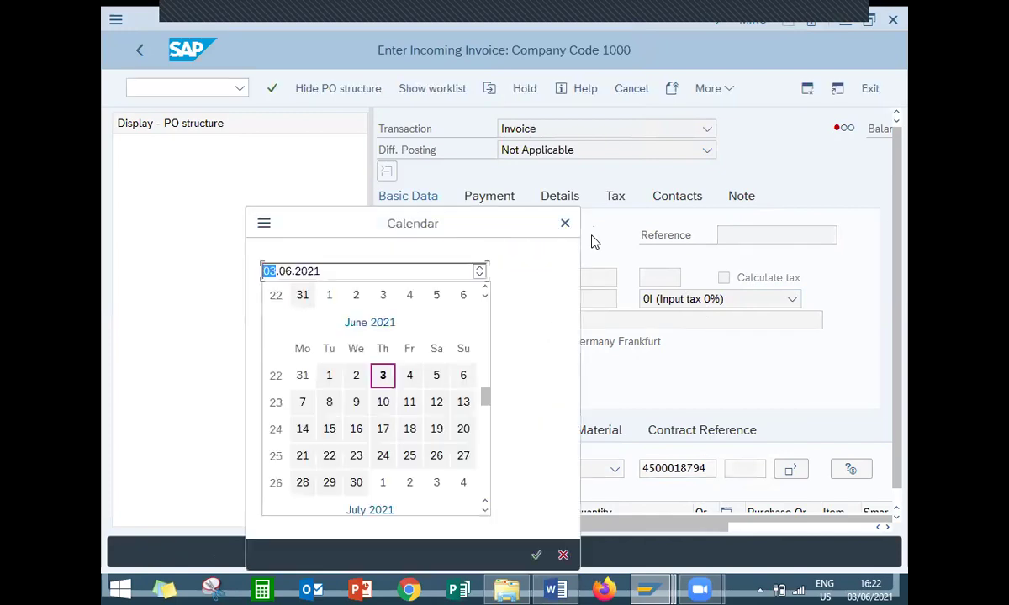
{"action": "left_click", "coordinate": [382, 375]}
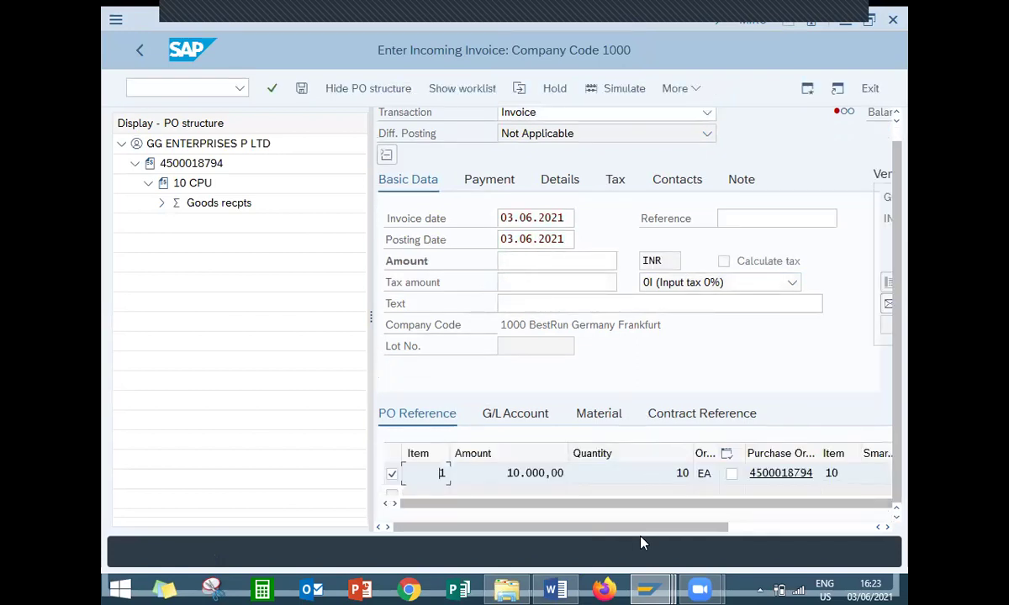
Enter 10000 as the invoice amount in the basic data.
{"action": "left_click_drag", "start_coordinate": [706, 530], "coordinate": [610, 531]}
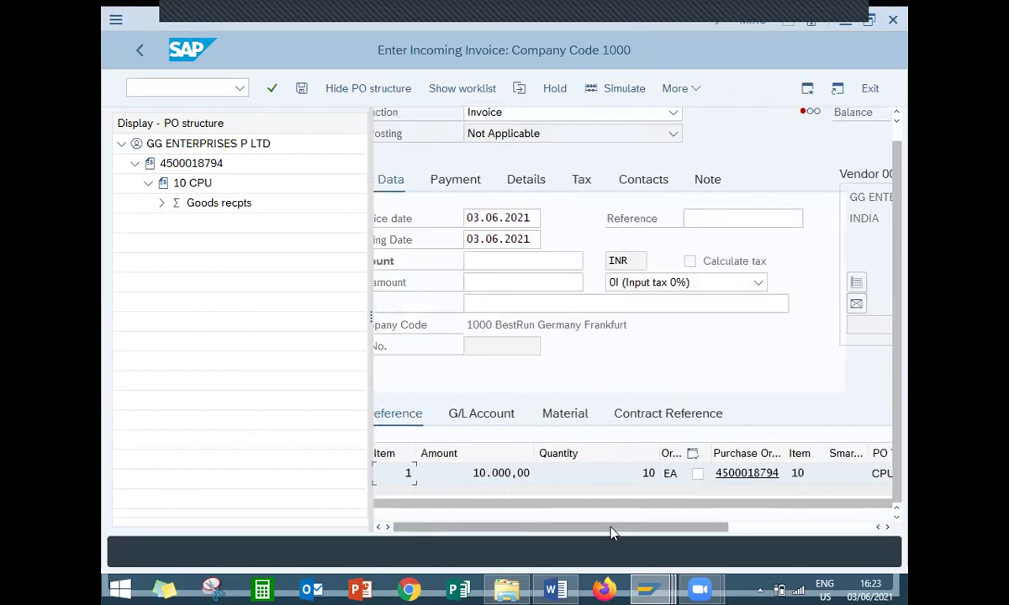
{"action": "left_click", "coordinate": [574, 256]}
{"action": "type", "text": "10000"}
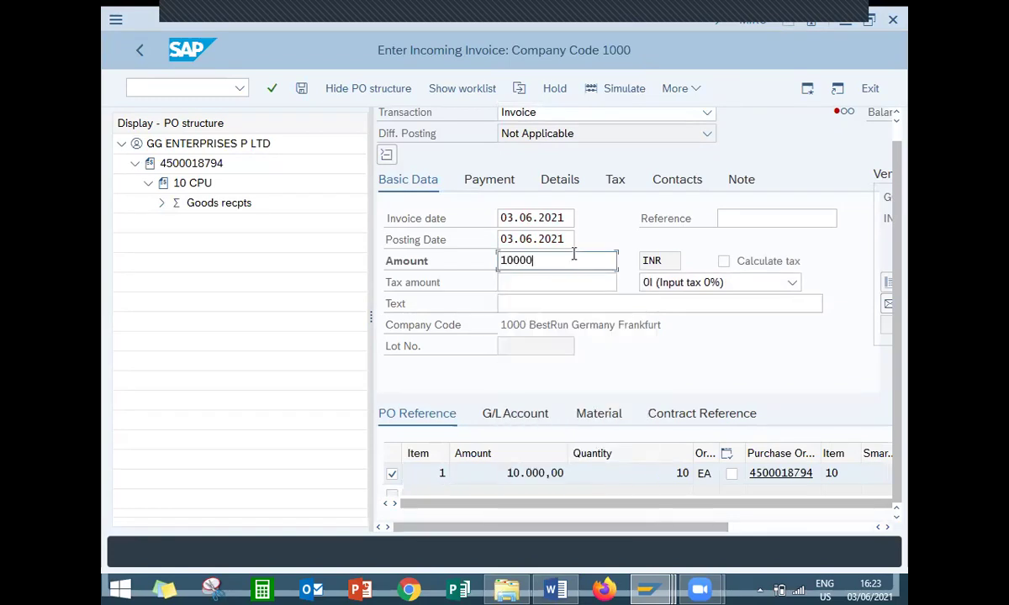
{"action": "key", "text": "Return"}
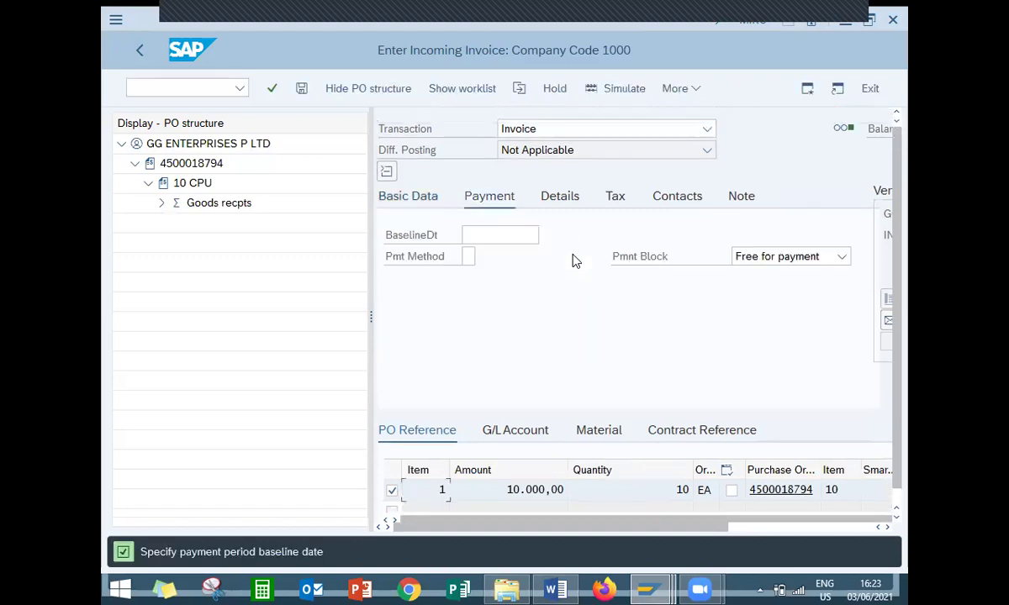
Set the payment baseline date to 03.06.2021 and turn on Calculate tax in the invoice's basic data.
{"action": "left_click", "coordinate": [504, 236]}
{"action": "left_click", "coordinate": [549, 238]}
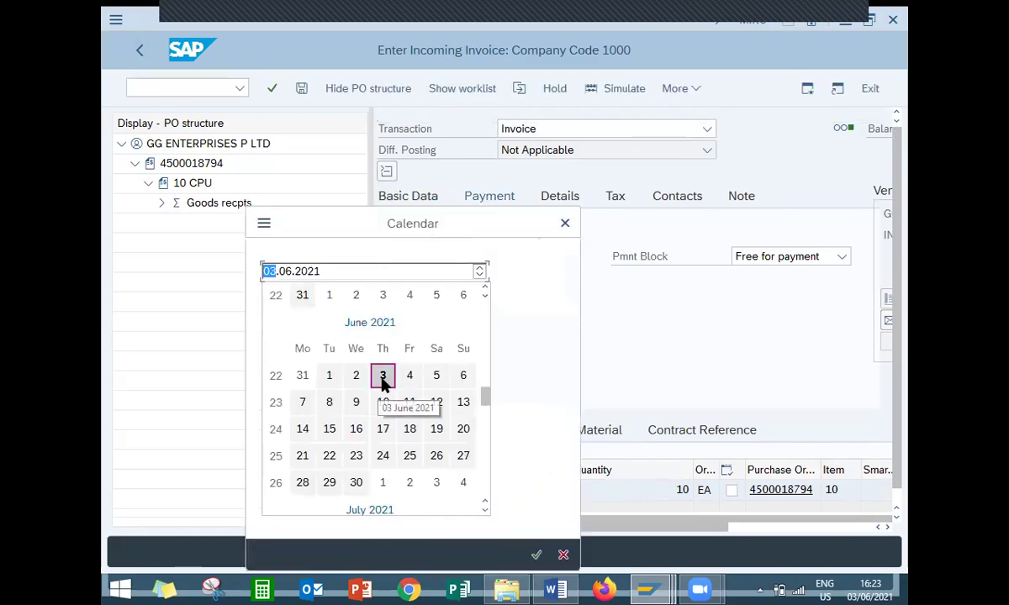
{"action": "left_click", "coordinate": [382, 377]}
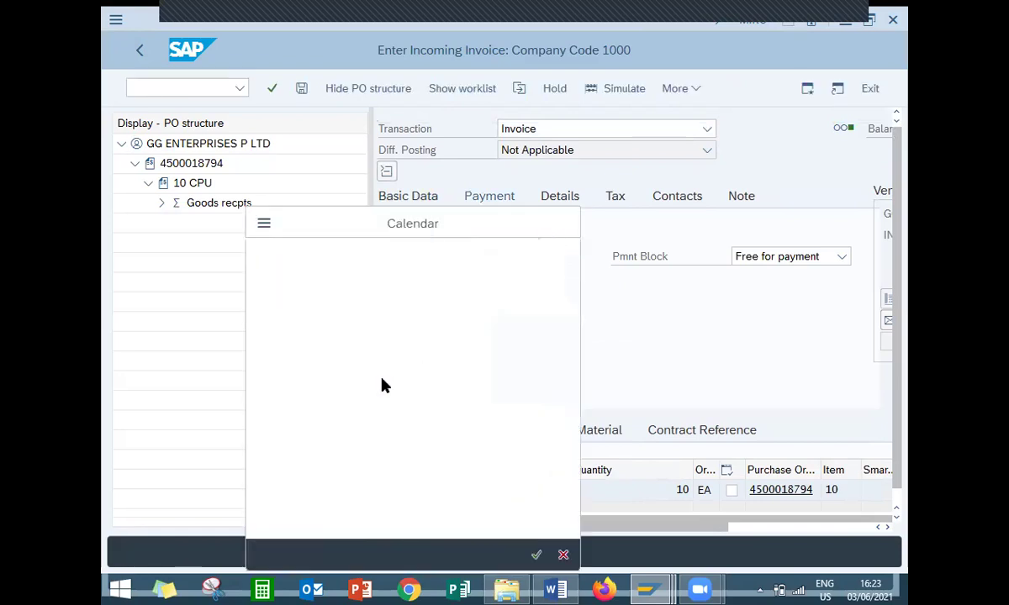
{"action": "left_click", "coordinate": [429, 202]}
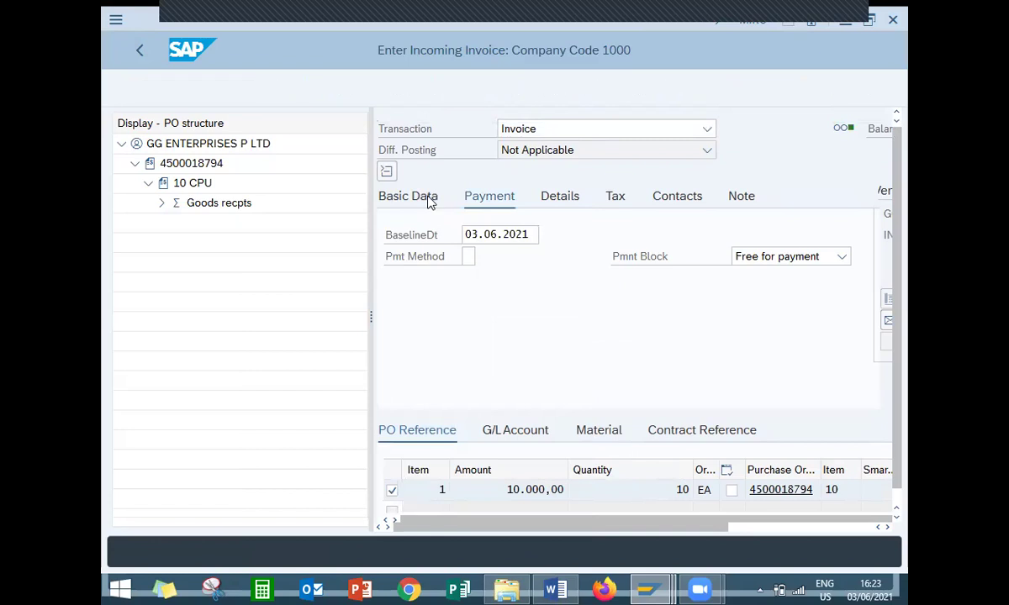
{"action": "left_click", "coordinate": [725, 281]}
{"action": "left_click", "coordinate": [726, 281]}
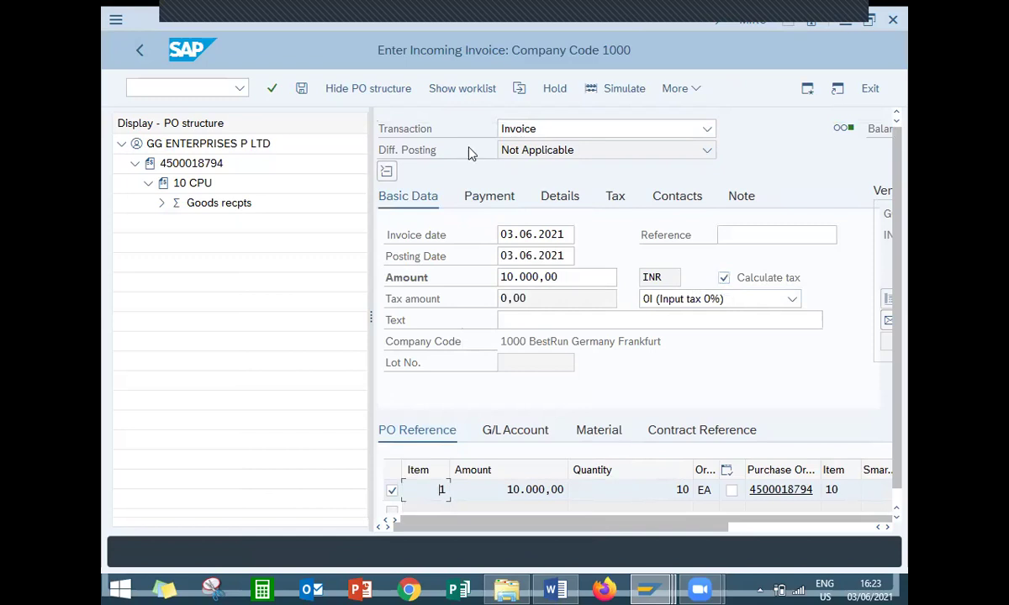
Simulate the vendor invoice, post it, and return to the SAP Easy Access screen.
{"action": "left_click", "coordinate": [626, 95]}
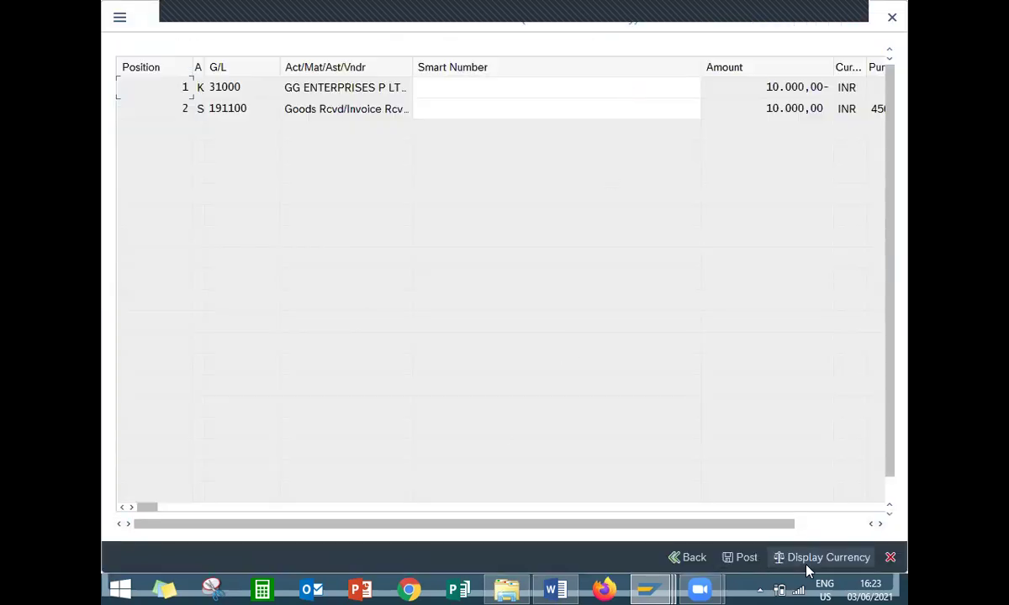
{"action": "left_click", "coordinate": [744, 558]}
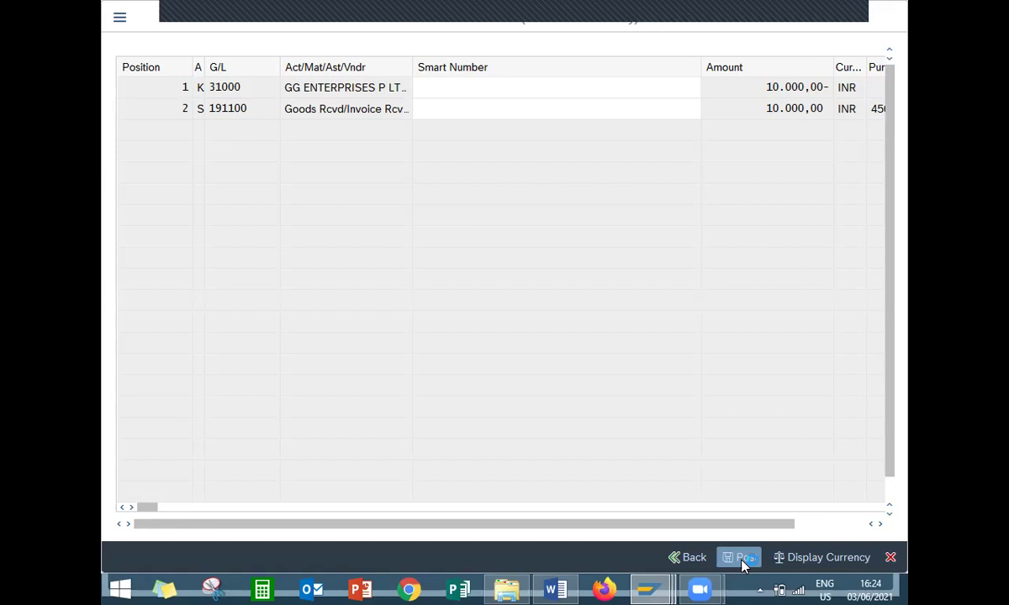
{"action": "left_click", "coordinate": [740, 559]}
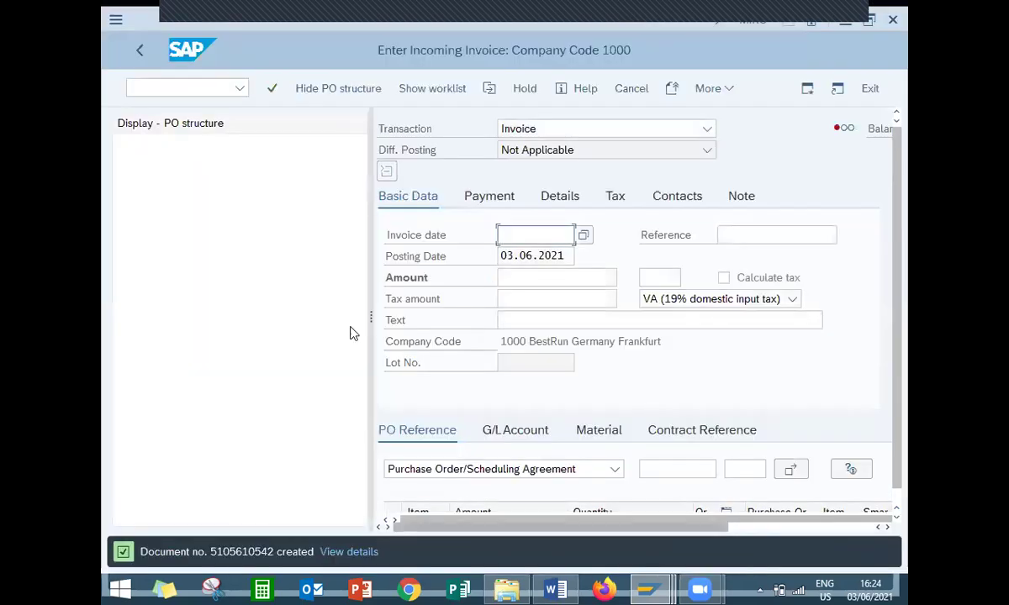
{"action": "left_click", "coordinate": [218, 87]}
{"action": "type", "text": "/N"}
{"action": "key", "text": "Return"}
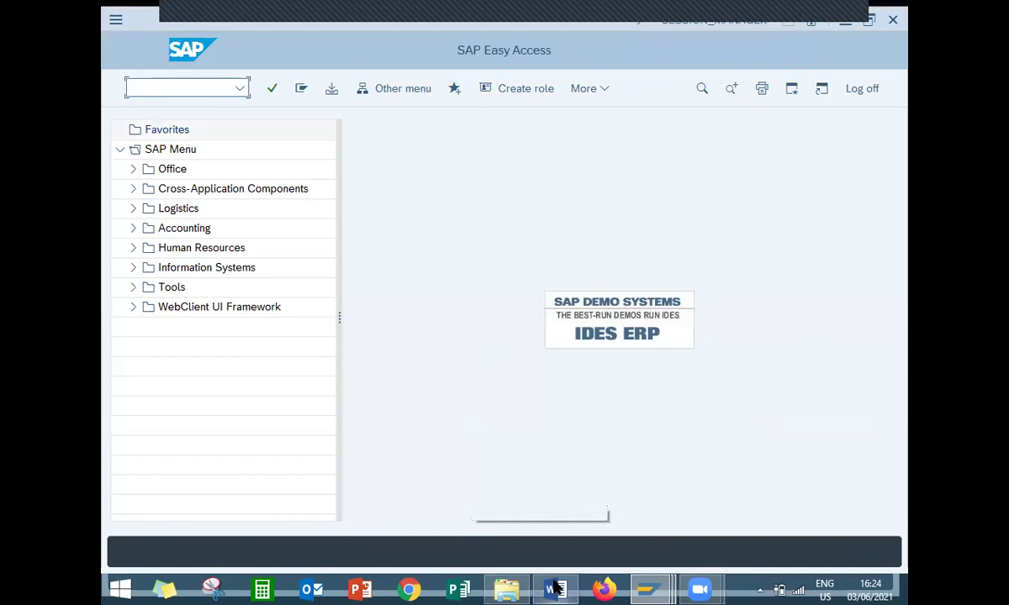
Switch to the Word process flow and examine the stages from purchase requisition to invoice, plus the delivery and customer invoice.
{"action": "left_click", "coordinate": [555, 590]}
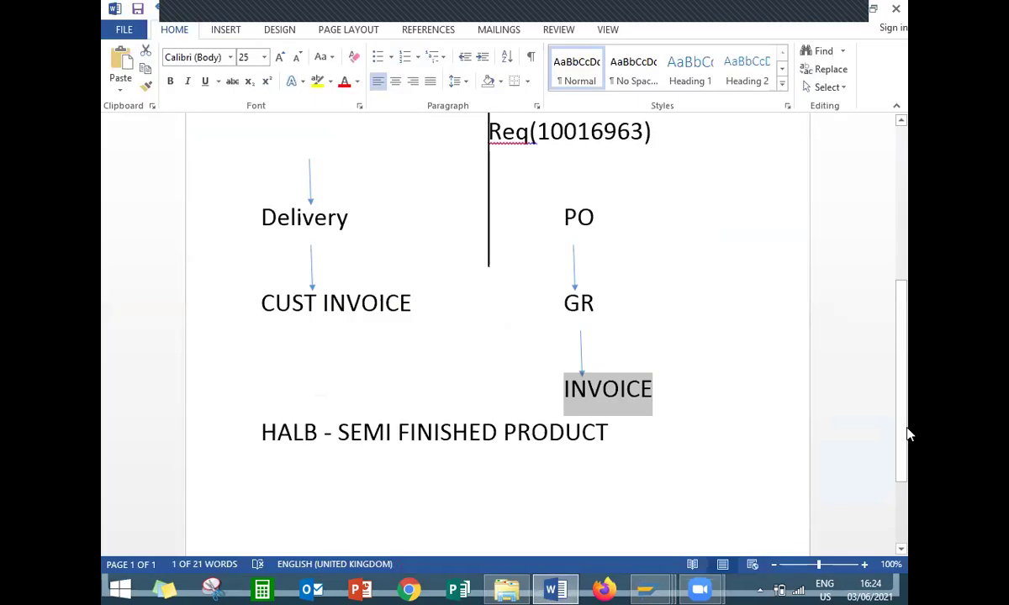
{"action": "left_click_drag", "start_coordinate": [903, 414], "coordinate": [903, 360]}
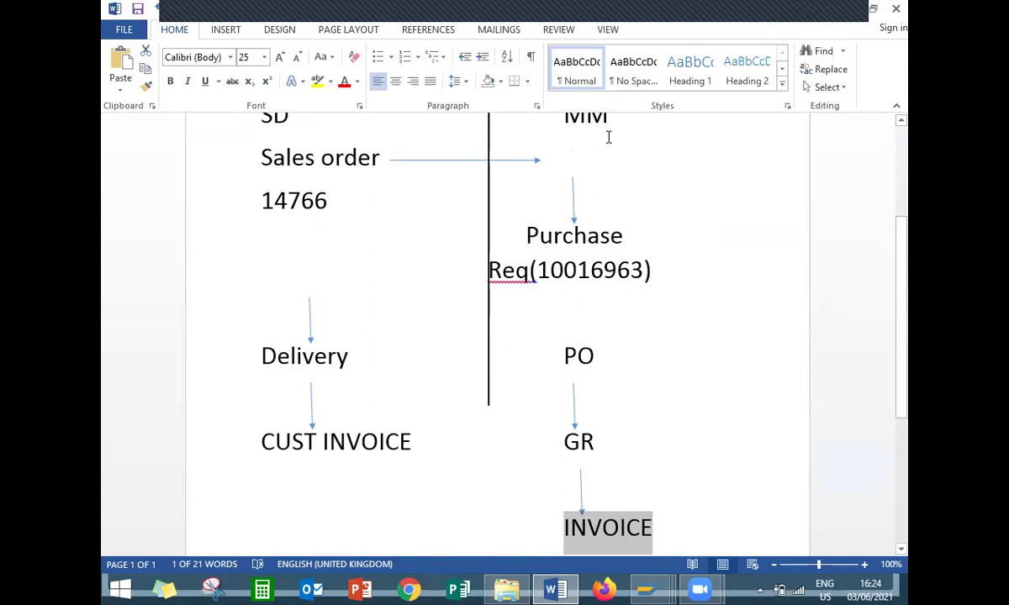
{"action": "left_click_drag", "start_coordinate": [523, 234], "coordinate": [632, 264]}
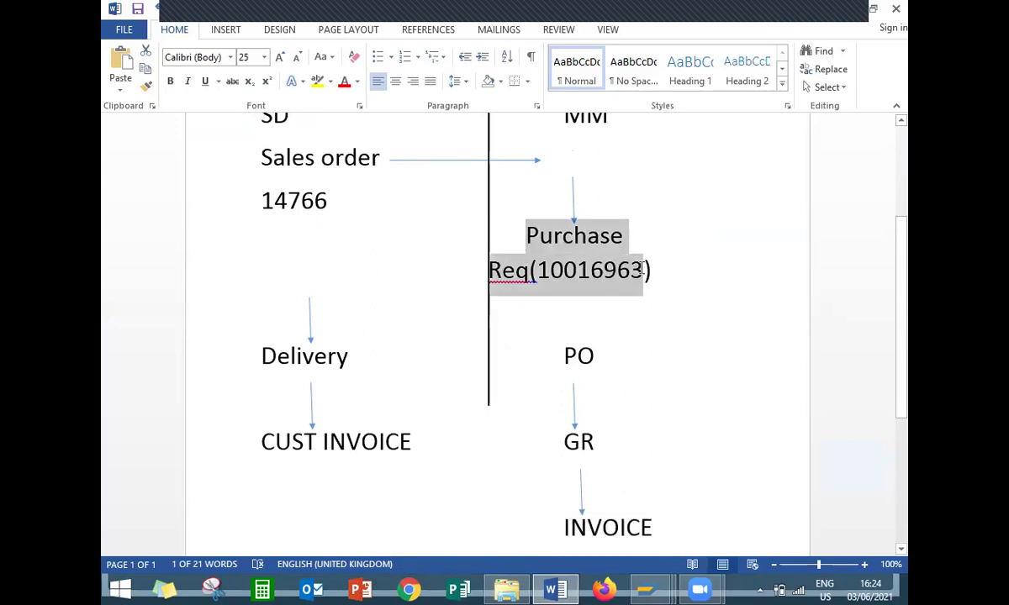
{"action": "double_click", "coordinate": [614, 357]}
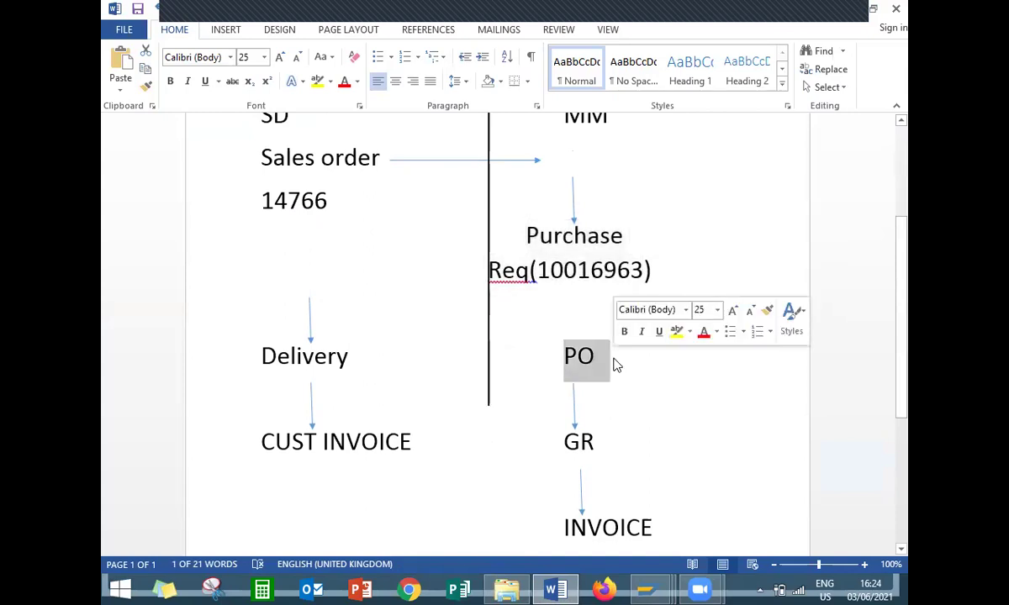
{"action": "double_click", "coordinate": [565, 443]}
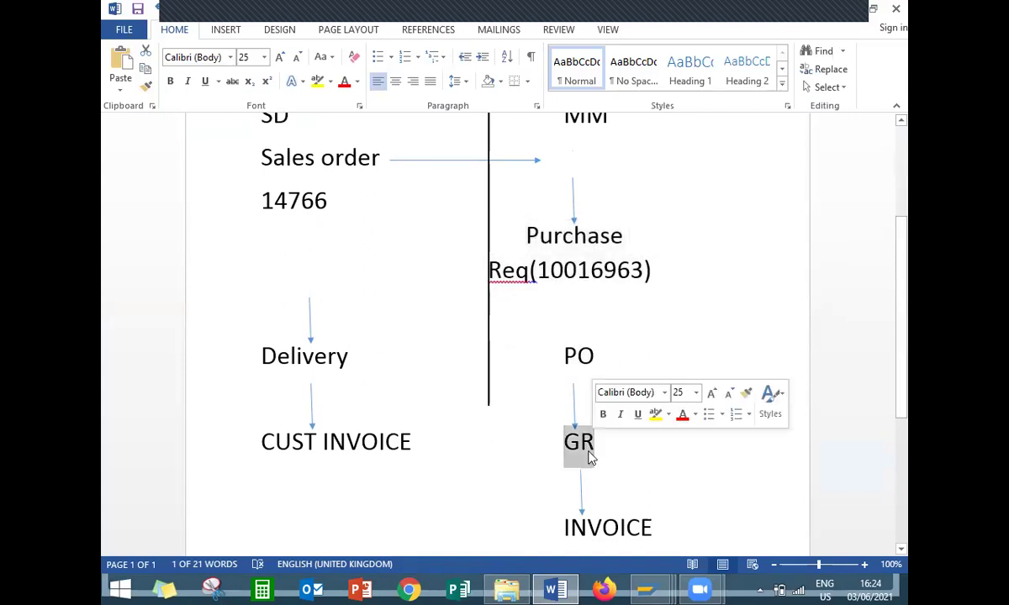
{"action": "double_click", "coordinate": [649, 535]}
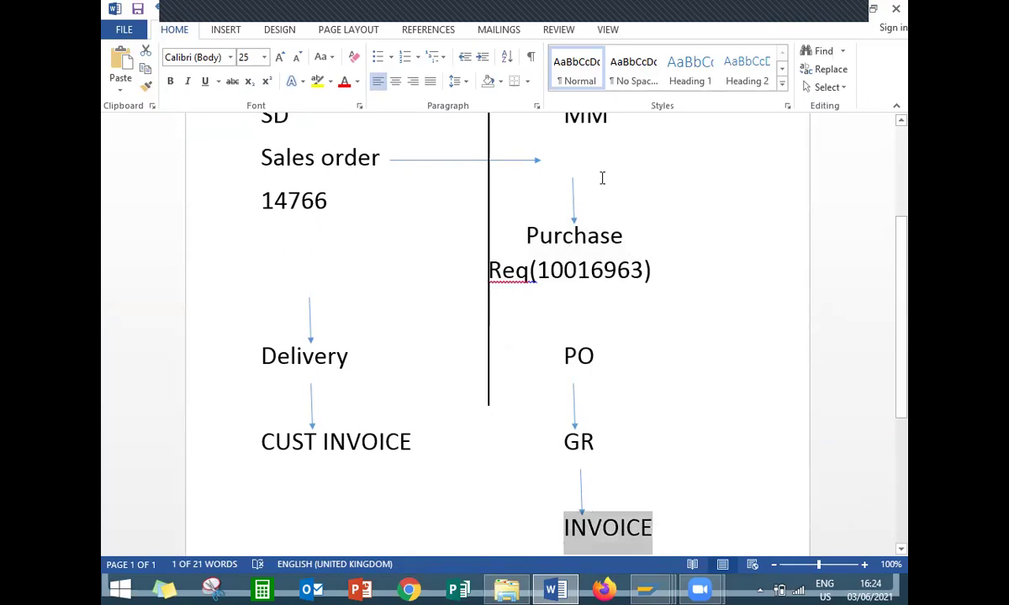
{"action": "left_click_drag", "start_coordinate": [349, 357], "coordinate": [262, 357]}
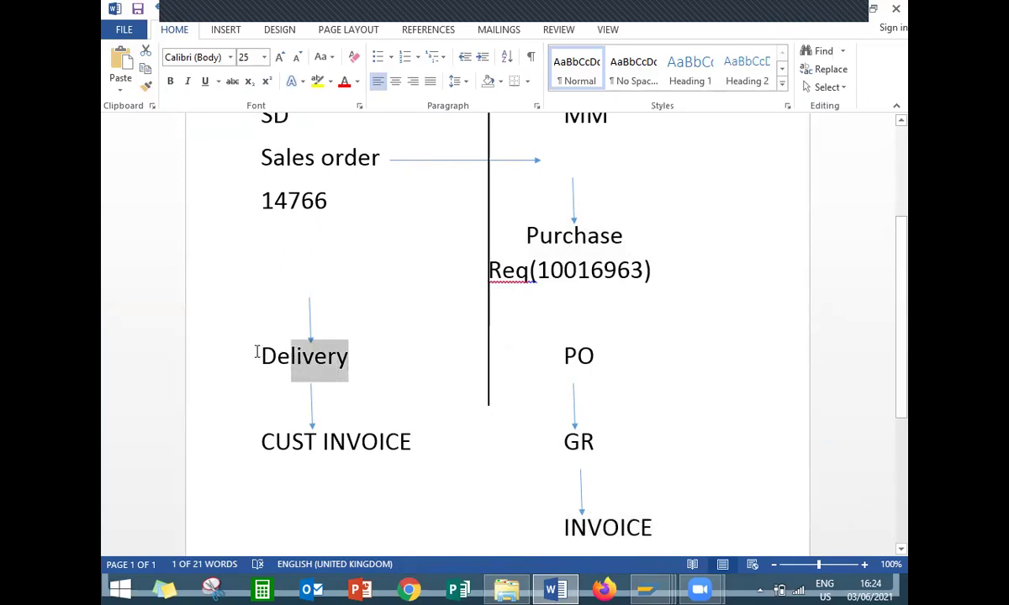
{"action": "left_click_drag", "start_coordinate": [417, 441], "coordinate": [261, 442]}
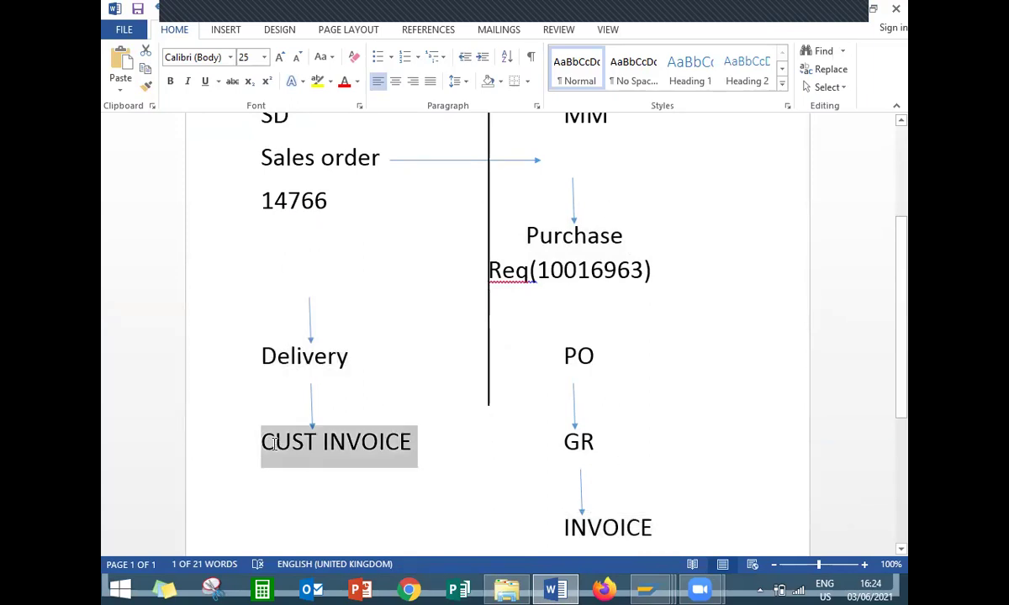
Return to SAP and run the stock overview MMBE for material 5867 in plant 1000, storage location 0001.
{"action": "mouse_move", "coordinate": [653, 587]}
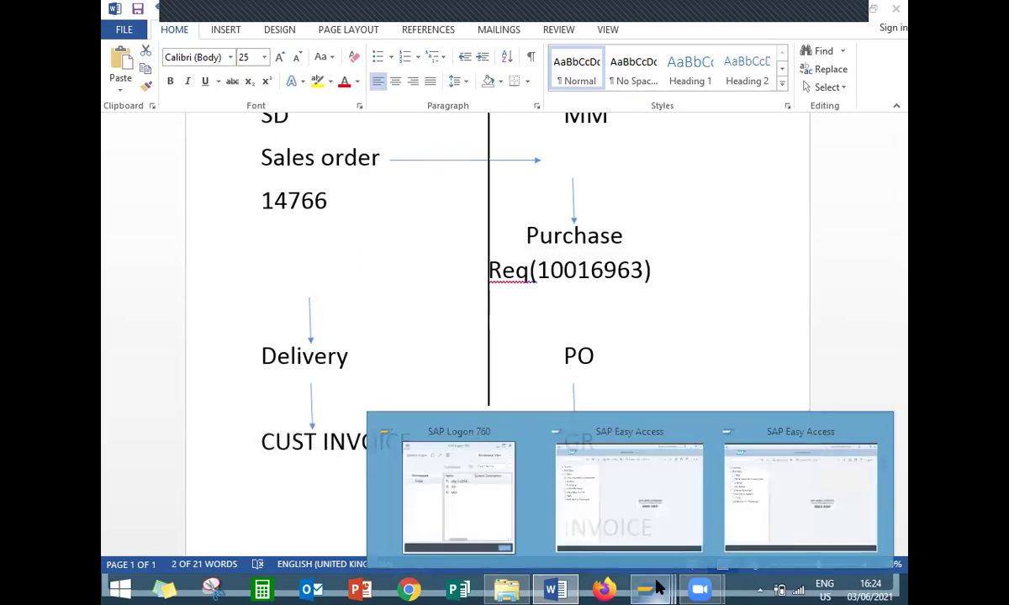
{"action": "left_click", "coordinate": [790, 493]}
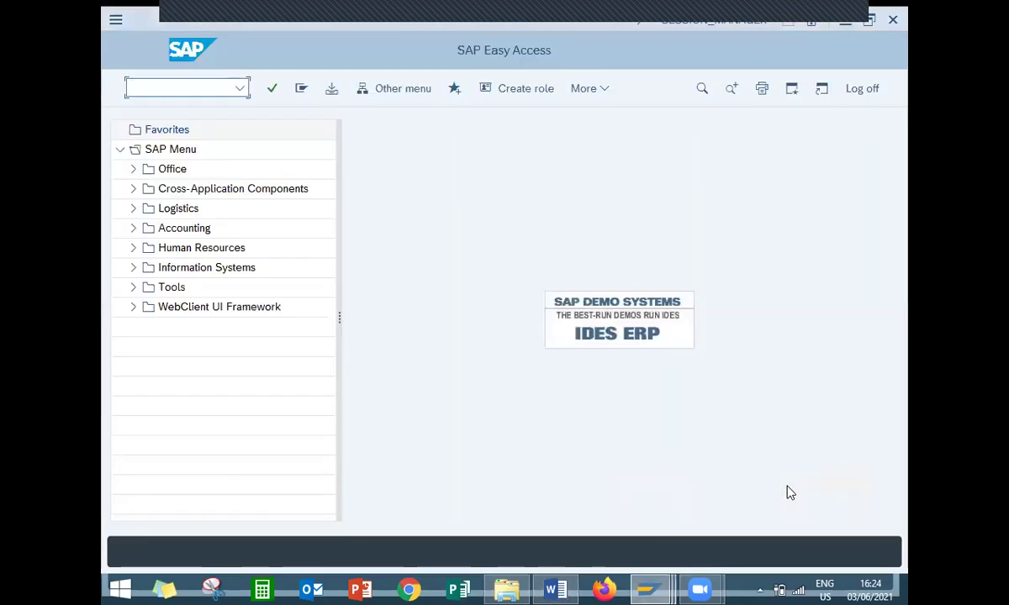
{"action": "type", "text": "MMBE"}
{"action": "key", "text": "Return"}
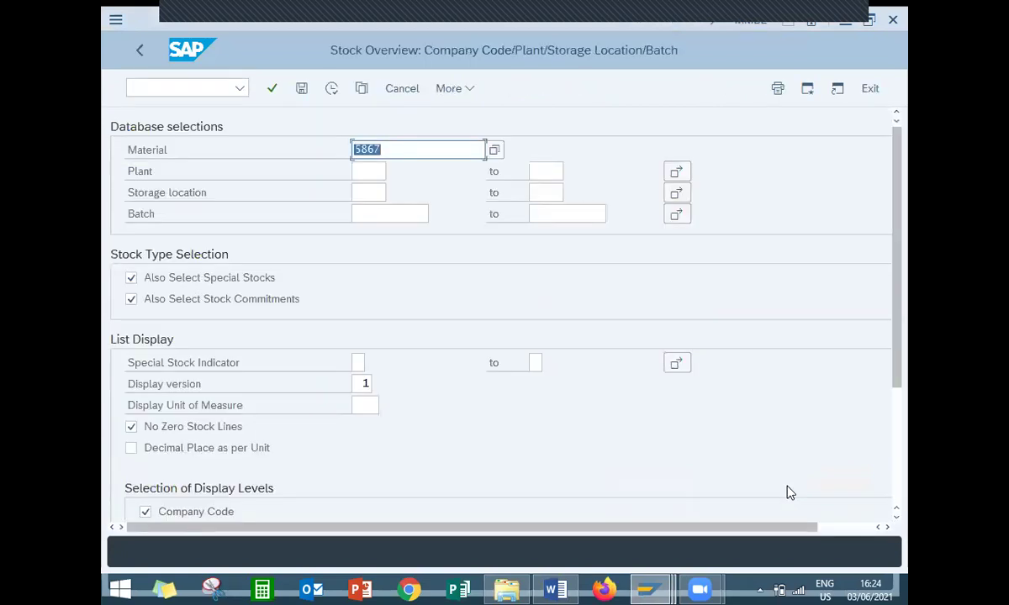
{"action": "key", "text": "Tab"}
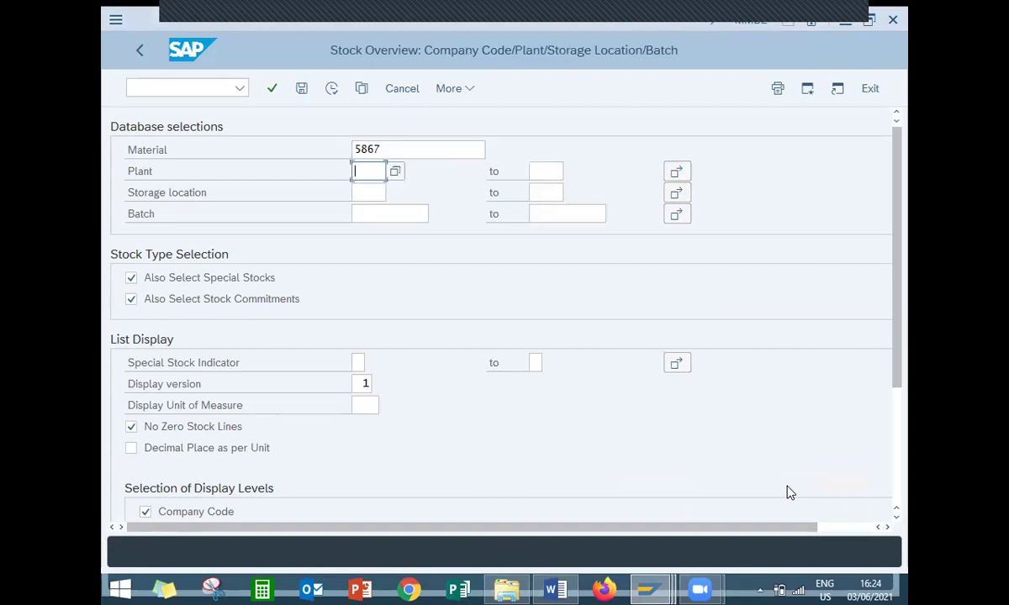
{"action": "type", "text": "1000"}
{"action": "key", "text": "Tab"}
{"action": "type", "text": "0001"}
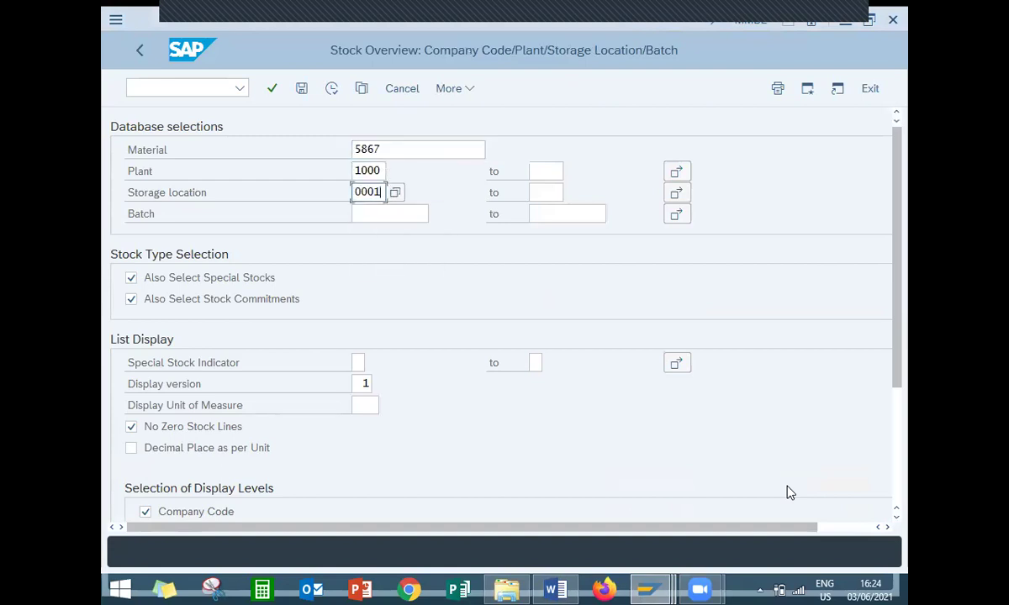
{"action": "left_click", "coordinate": [333, 94]}
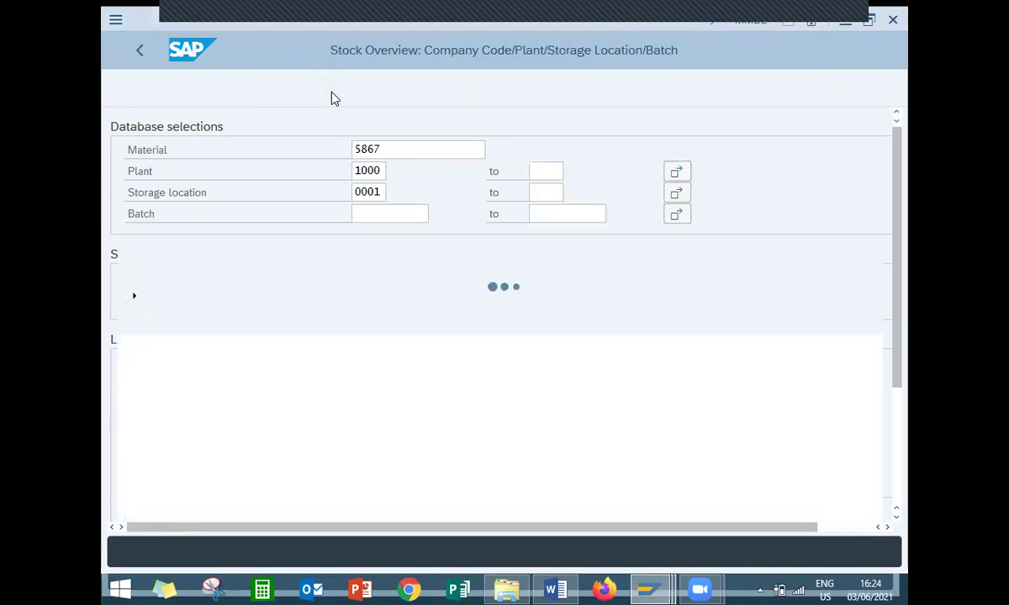
Check the unrestricted-use quantity of the sales order stock in storage location 0001 and return to the SAP Easy Access screen.
{"action": "left_click", "coordinate": [259, 426]}
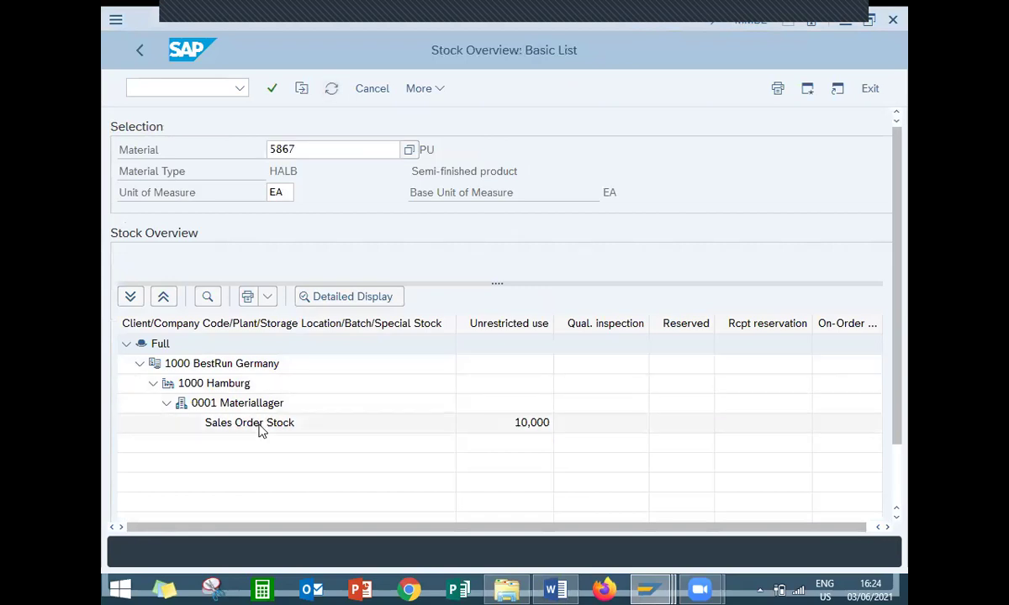
{"action": "left_click", "coordinate": [533, 427]}
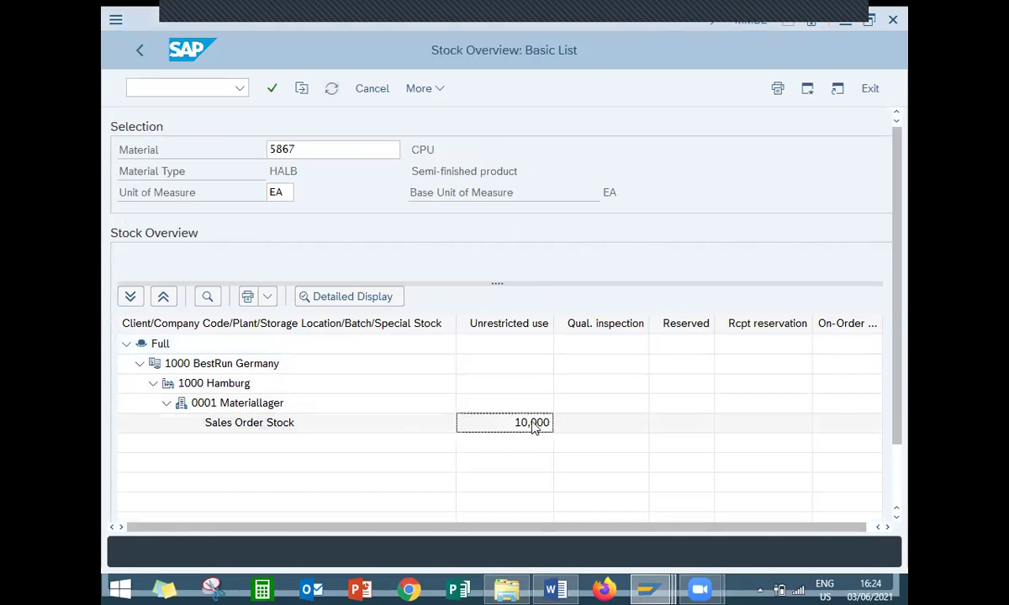
{"action": "left_click", "coordinate": [141, 52]}
{"action": "left_click", "coordinate": [142, 53]}
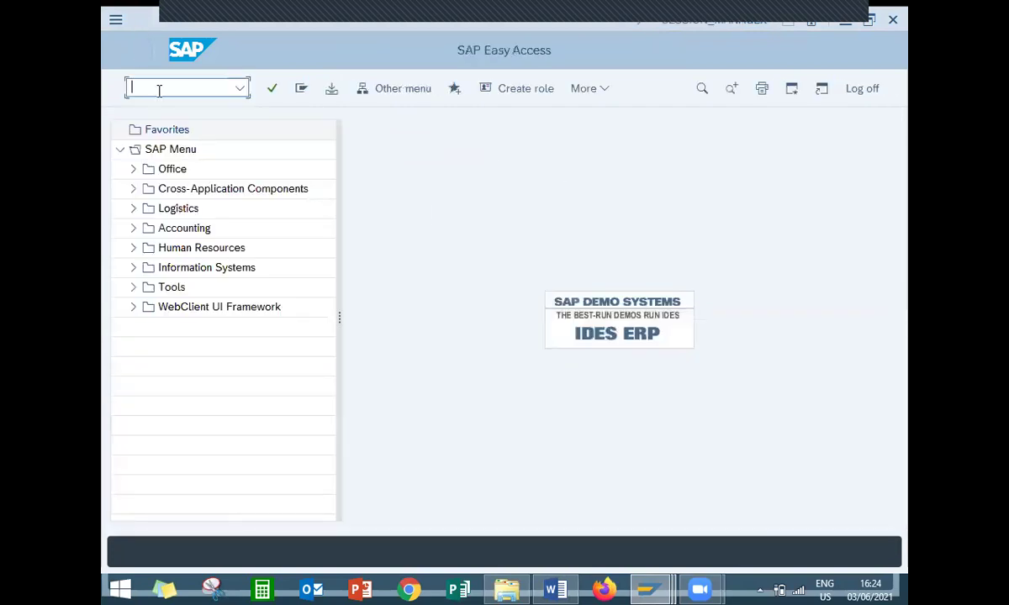
Create an outbound delivery in VL01N for the prefilled sales order with shipping point 1000 and selection date 15.06.2021.
{"action": "type", "text": "VL01N"}
{"action": "key", "text": "Return"}
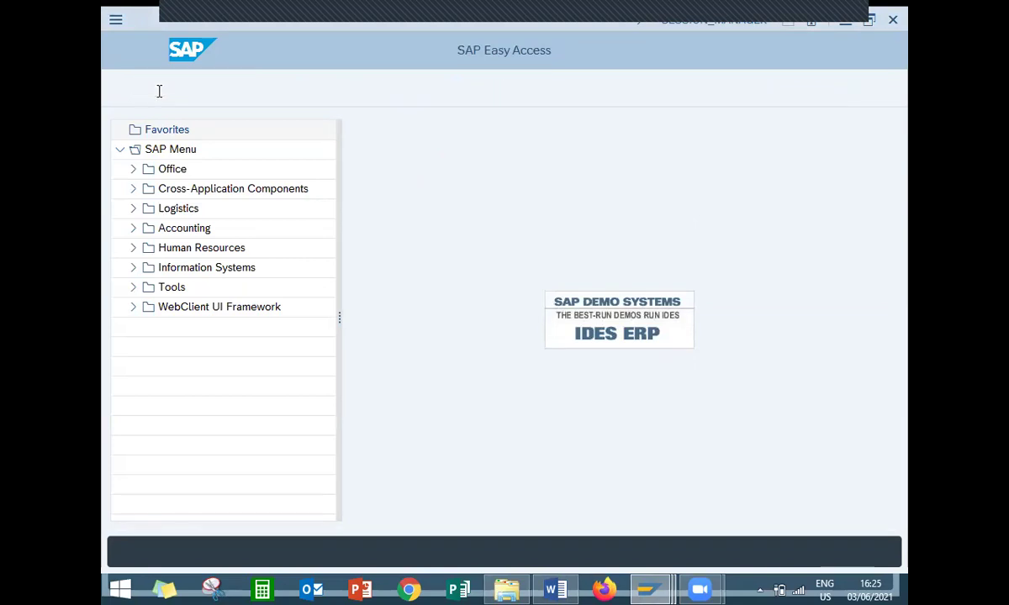
{"action": "left_click", "coordinate": [290, 171]}
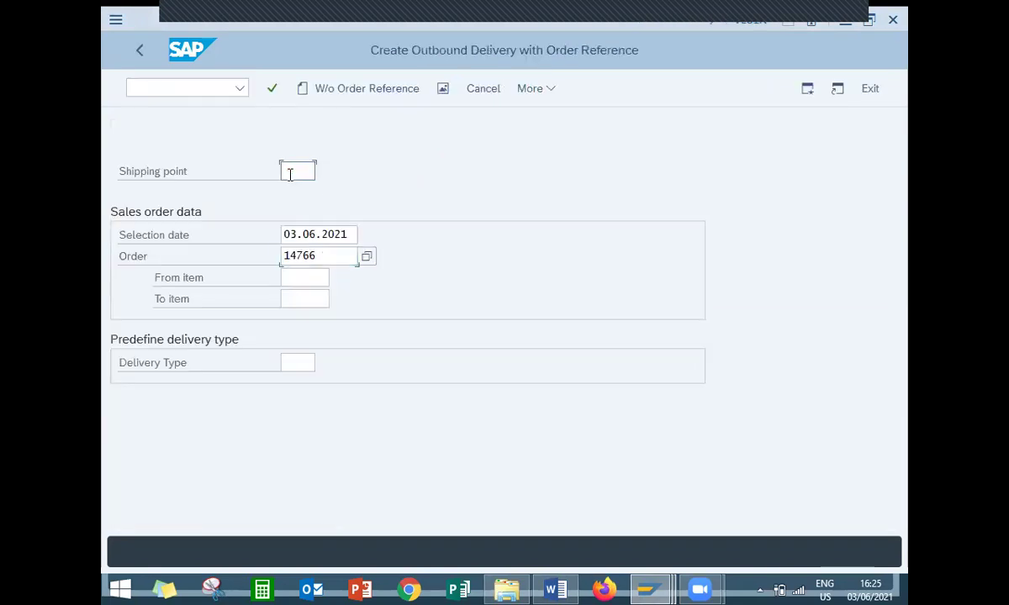
{"action": "type", "text": "1000"}
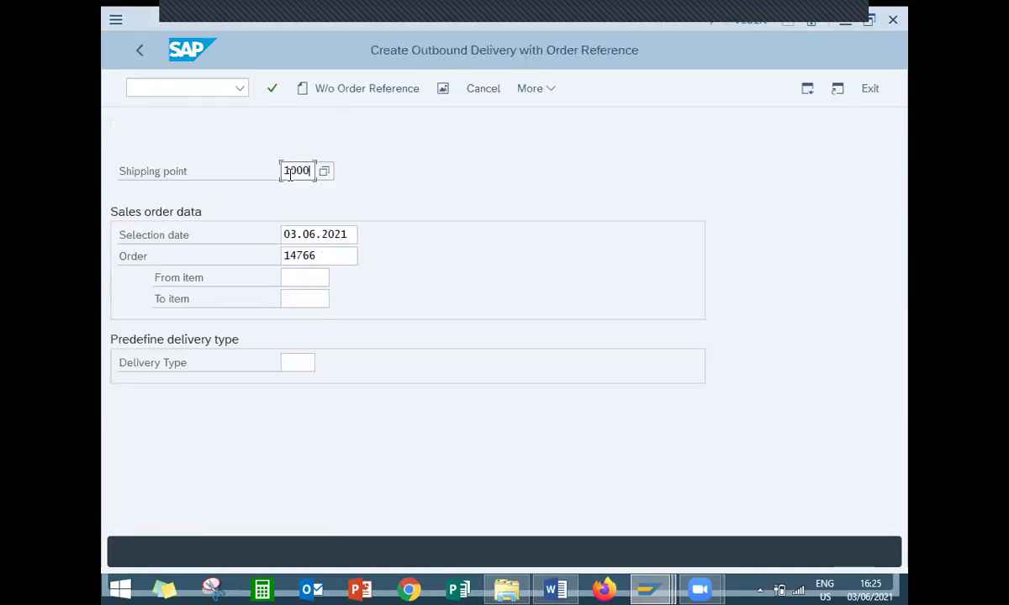
{"action": "left_click", "coordinate": [285, 234]}
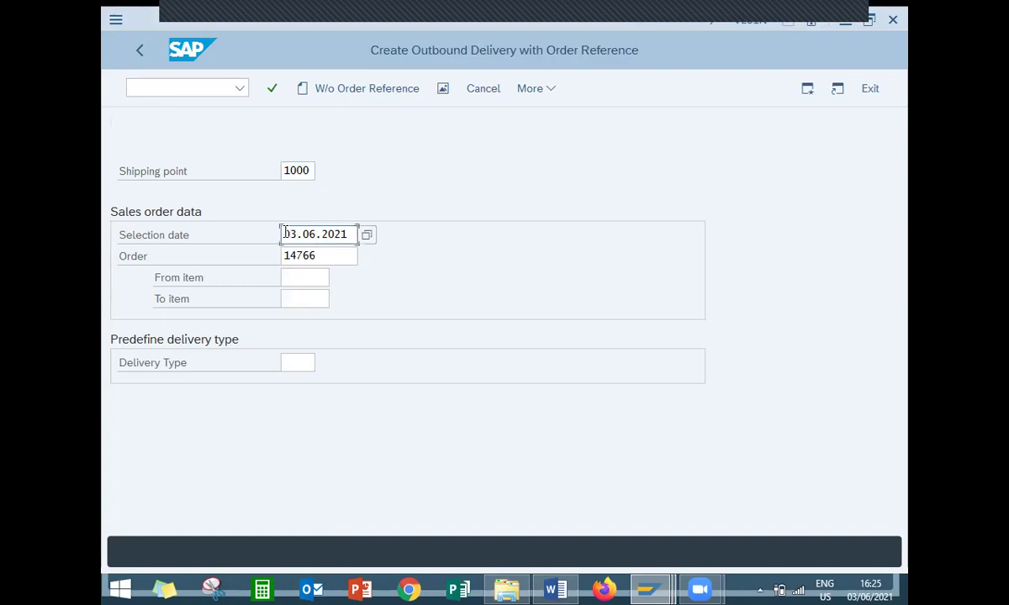
{"action": "key", "text": "Delete"}
{"action": "key", "text": "Delete"}
{"action": "type", "text": "15"}
{"action": "key", "text": "Return"}
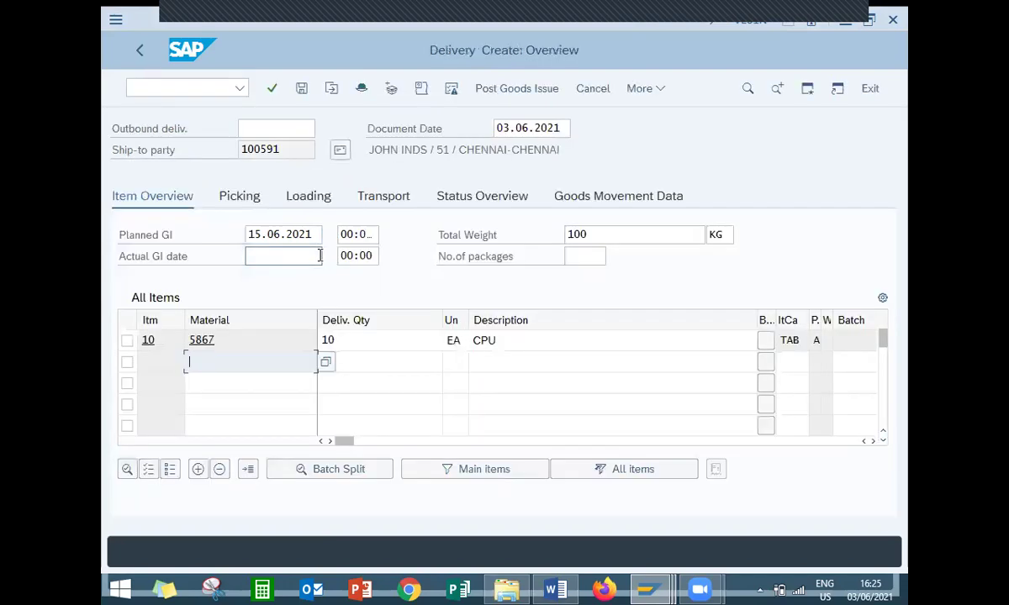
Set the picked quantity of delivery item 10, material 5867, to 10 in the picking data.
{"action": "left_click", "coordinate": [246, 200]}
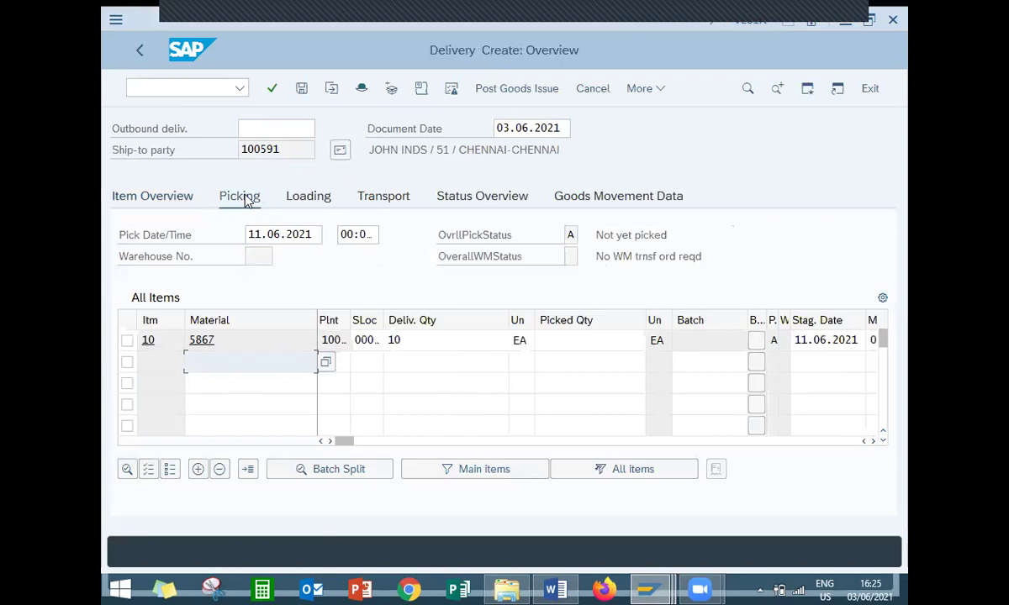
{"action": "left_click", "coordinate": [586, 342]}
{"action": "type", "text": "10"}
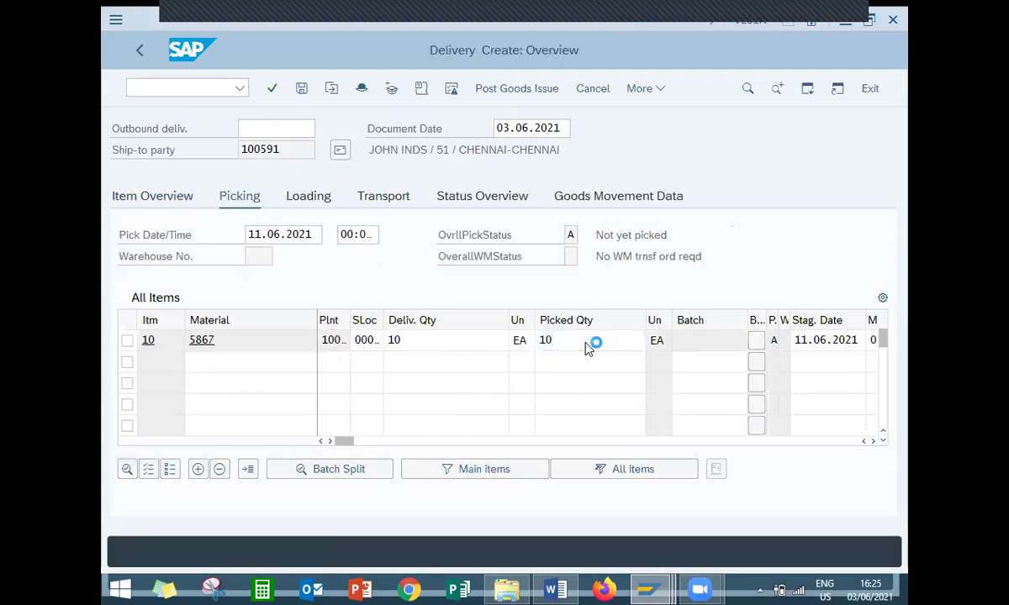
{"action": "key", "text": "Return"}
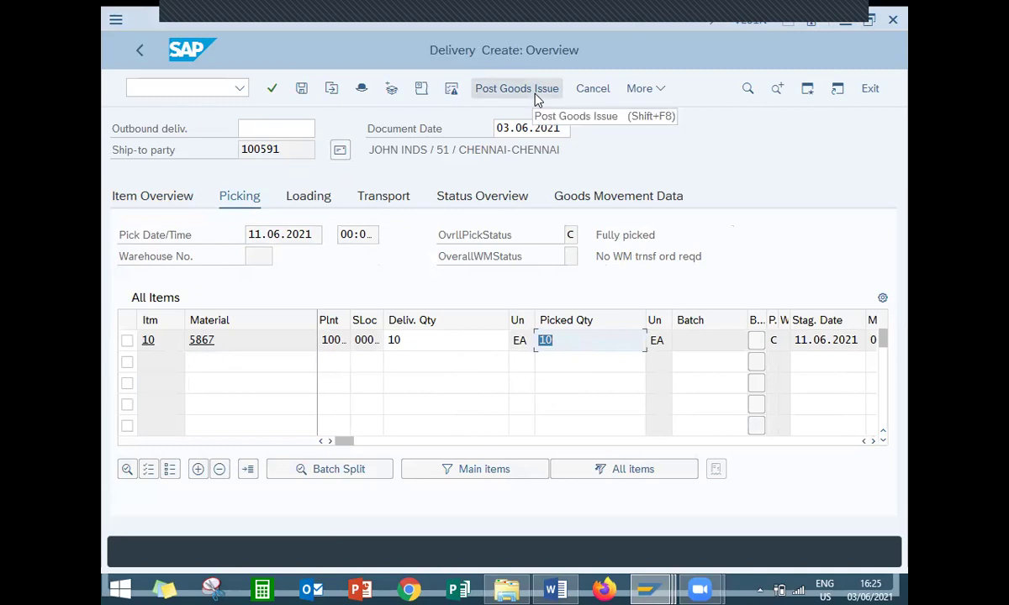
Check the delivery's ship-to party, post the goods issue, and return to the SAP Easy Access screen.
{"action": "left_click", "coordinate": [269, 149]}
{"action": "left_click_drag", "start_coordinate": [278, 149], "coordinate": [242, 150]}
{"action": "left_click_drag", "start_coordinate": [370, 150], "coordinate": [570, 151]}
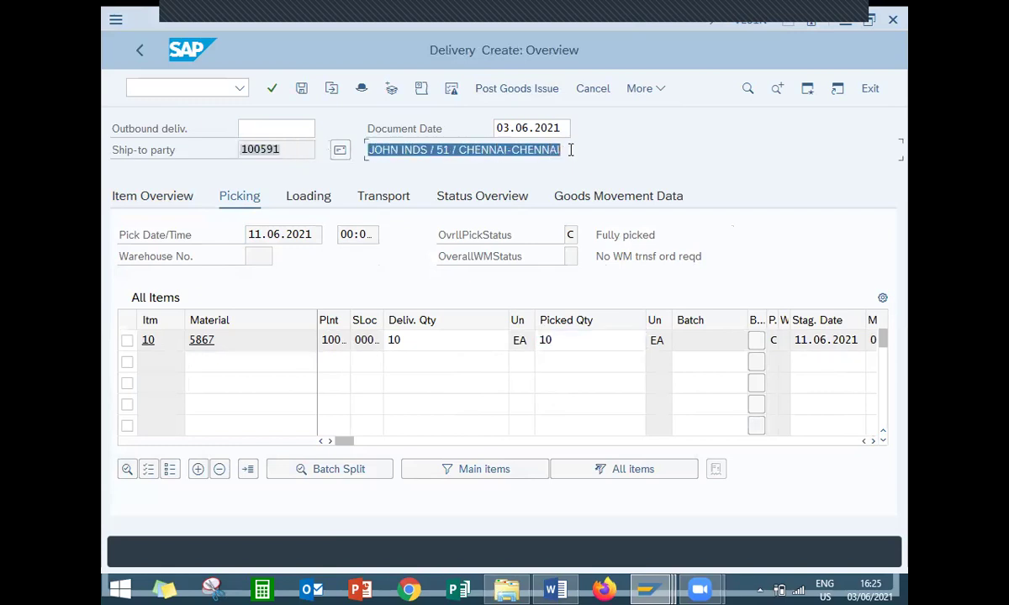
{"action": "left_click", "coordinate": [531, 99]}
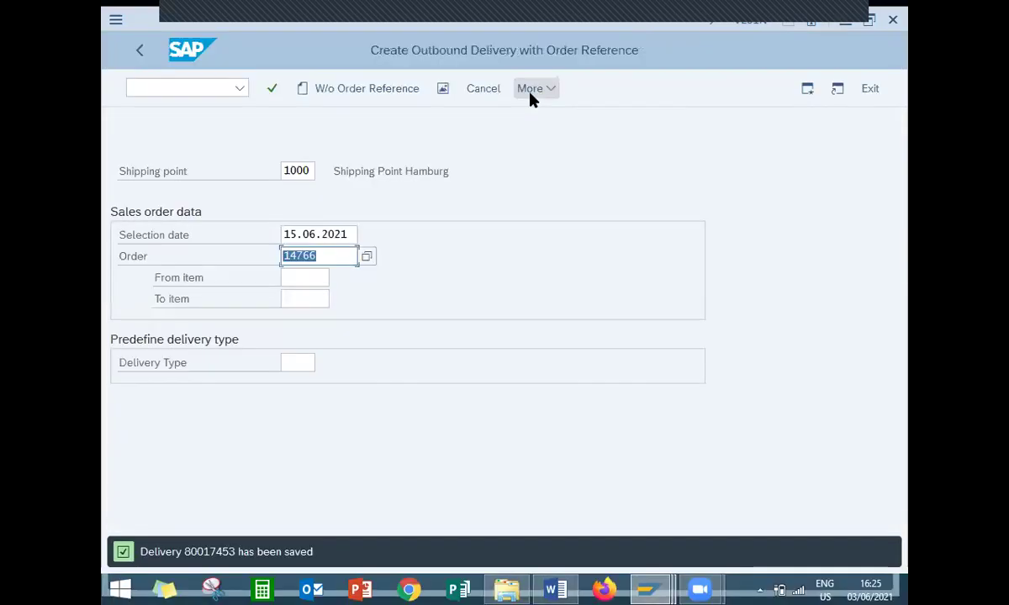
{"action": "left_click", "coordinate": [139, 51]}
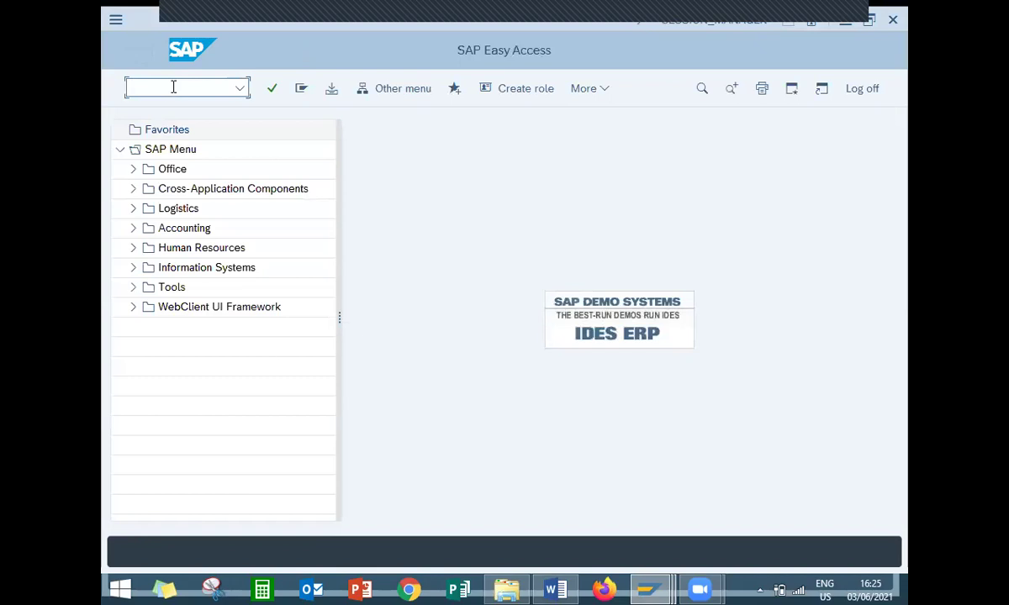
Recheck the stock of material 5867 in plant 1000, storage location 0001 with MMBE, rerunning the overview for current figures.
{"action": "type", "text": "MMBE"}
{"action": "key", "text": "Return"}
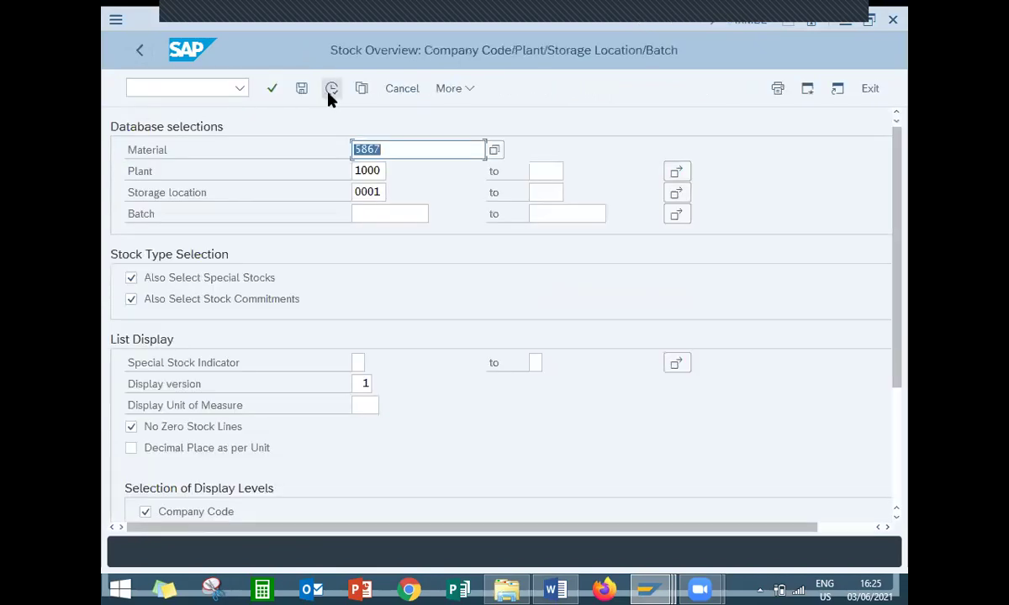
{"action": "left_click", "coordinate": [330, 92]}
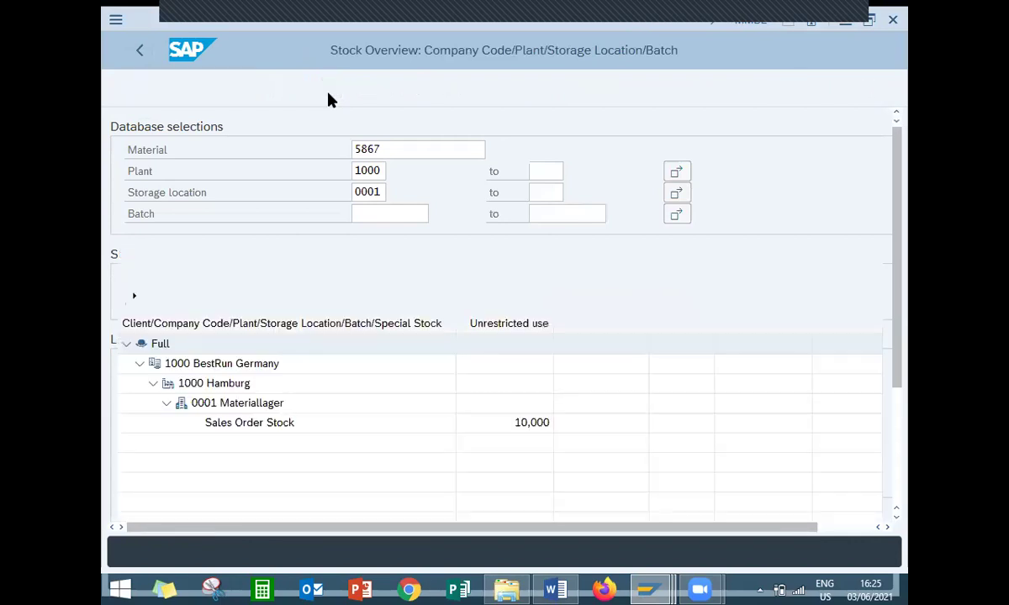
{"action": "left_click", "coordinate": [333, 90]}
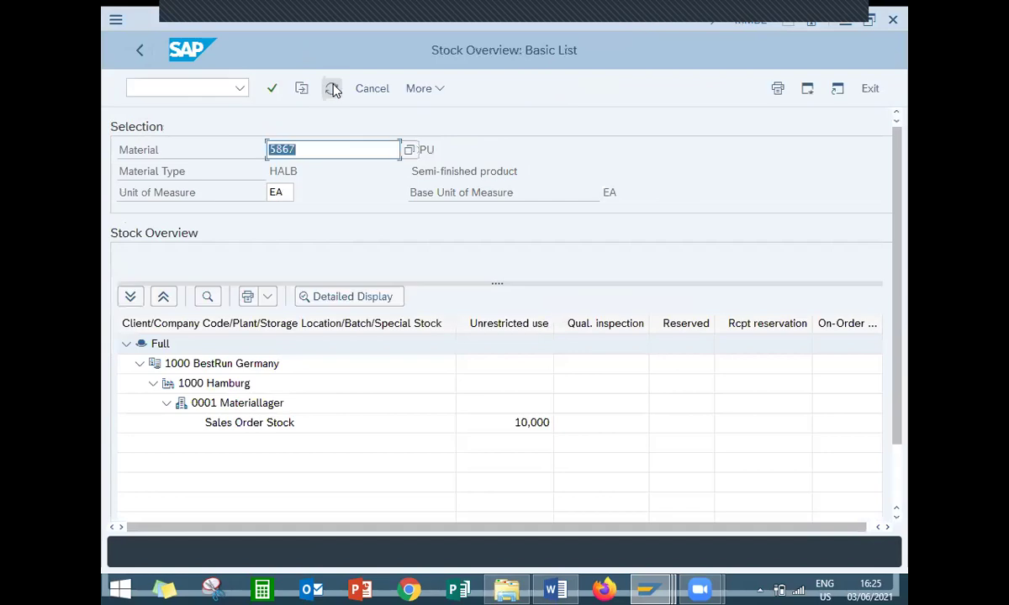
{"action": "left_click", "coordinate": [332, 90]}
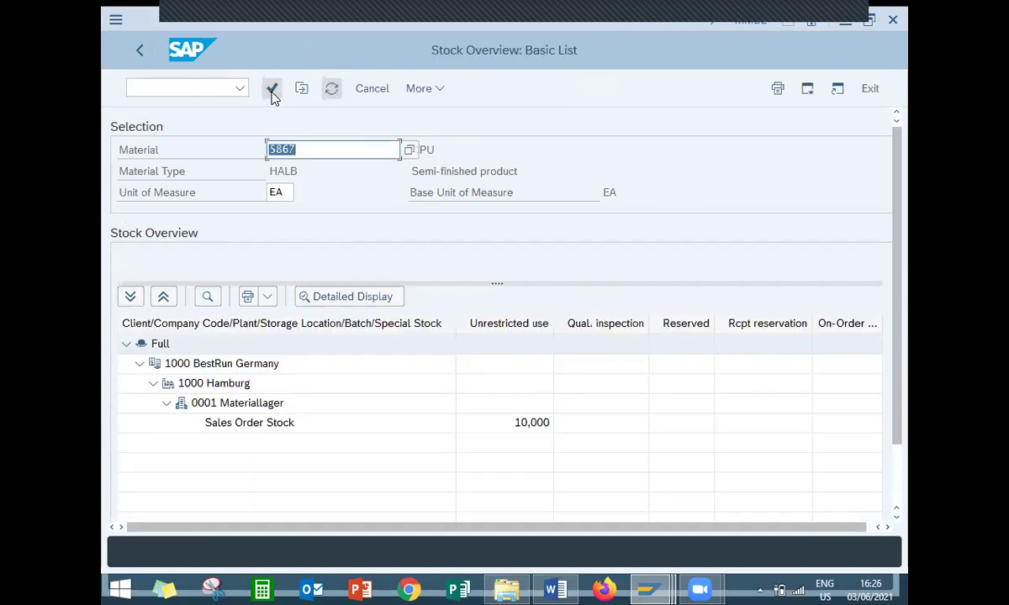
{"action": "left_click", "coordinate": [132, 54]}
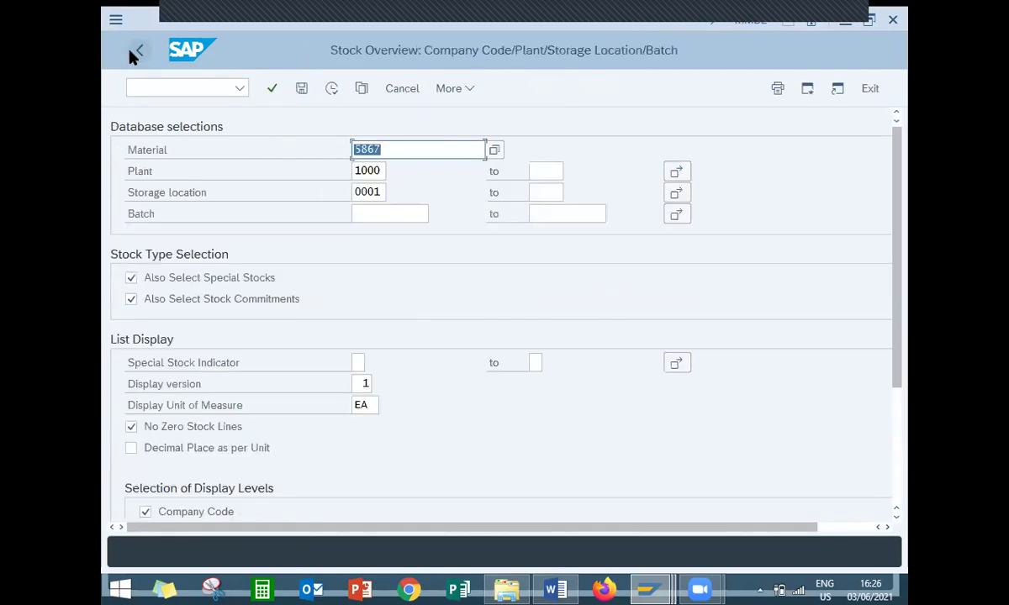
{"action": "left_click", "coordinate": [331, 89]}
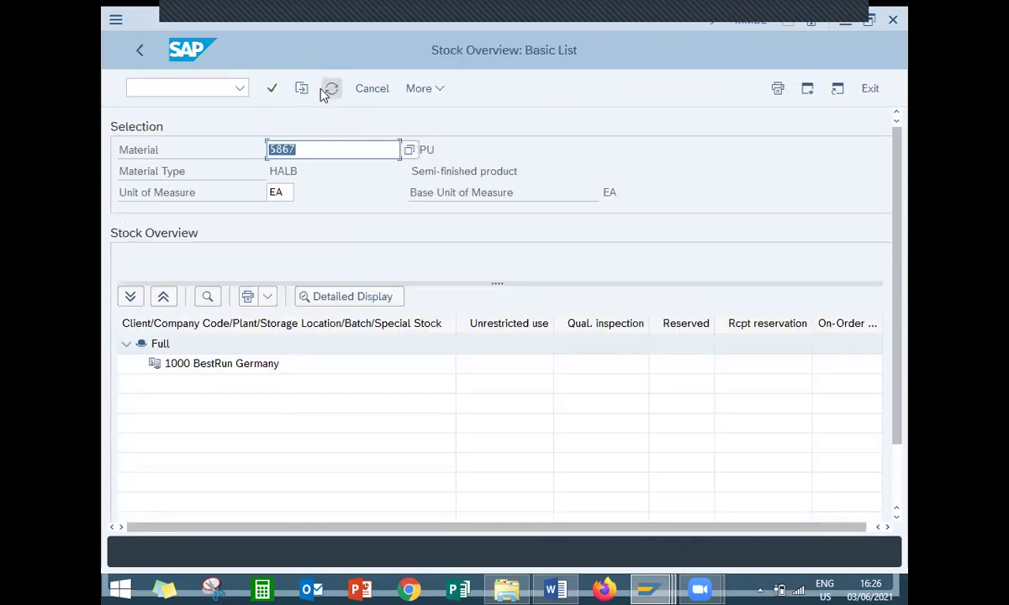
Leave the stock overview, create and save the customer invoice for the delivery in VF01, and return to the SAP Easy Access screen.
{"action": "left_click", "coordinate": [139, 53]}
{"action": "left_click", "coordinate": [140, 54]}
{"action": "type", "text": "VF03"}
{"action": "key", "text": "Return"}
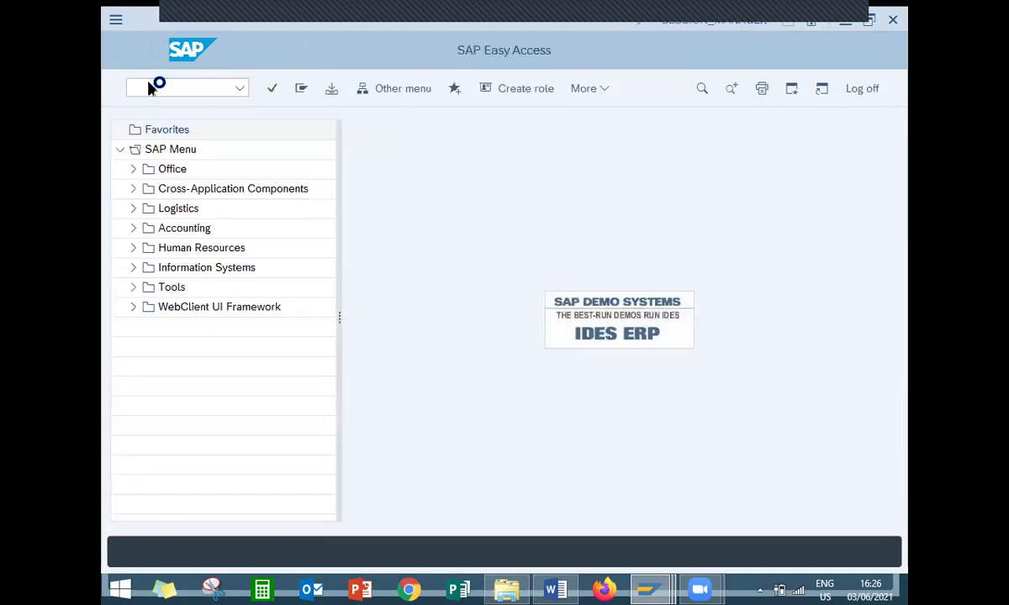
{"action": "key", "text": "Return"}
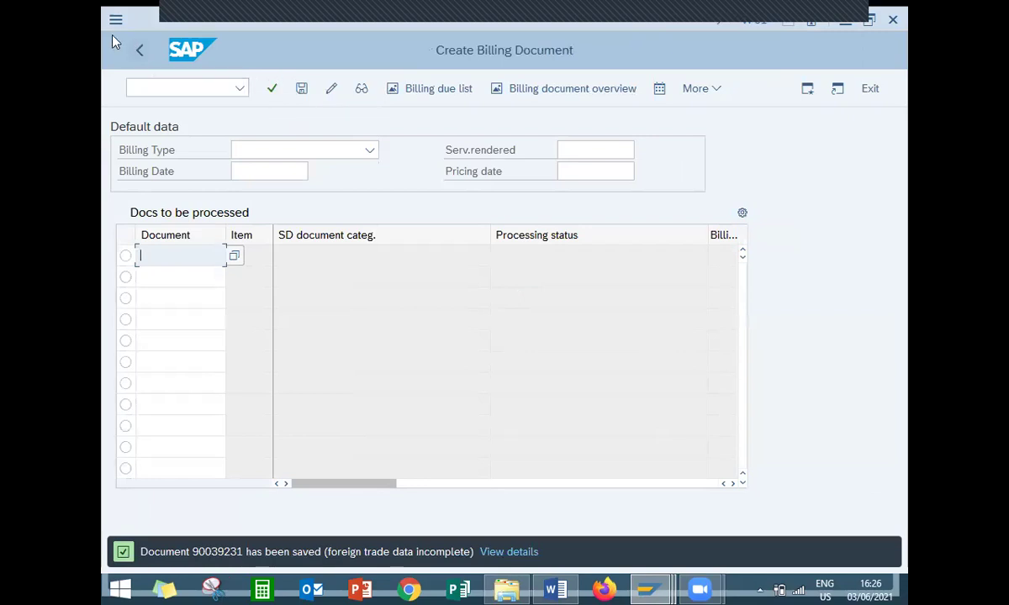
{"action": "left_click", "coordinate": [140, 50]}
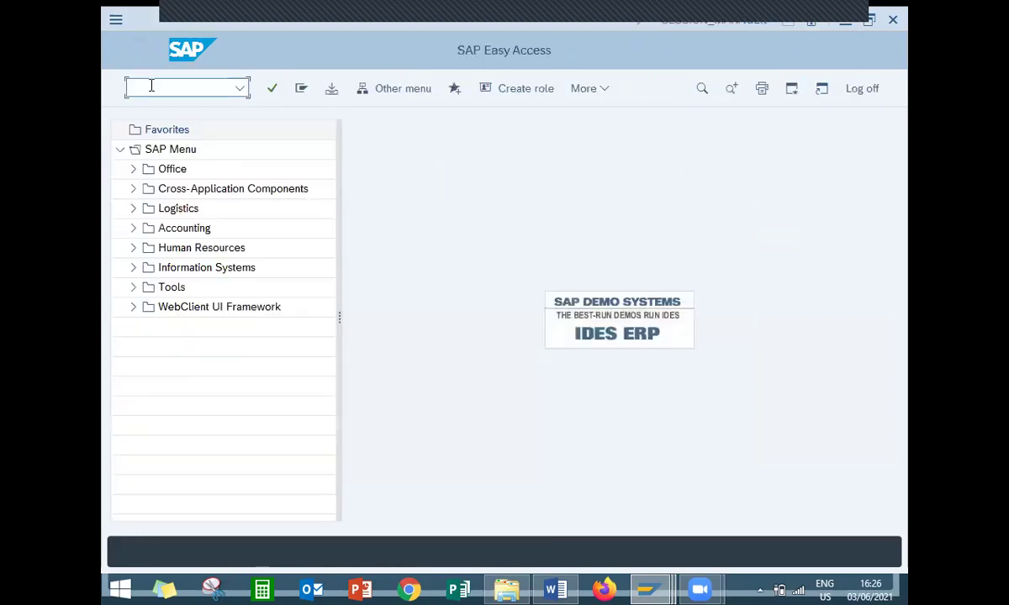
Open the document flow of the prefilled sales order from VA03.
{"action": "type", "text": "VA03"}
{"action": "key", "text": "Return"}
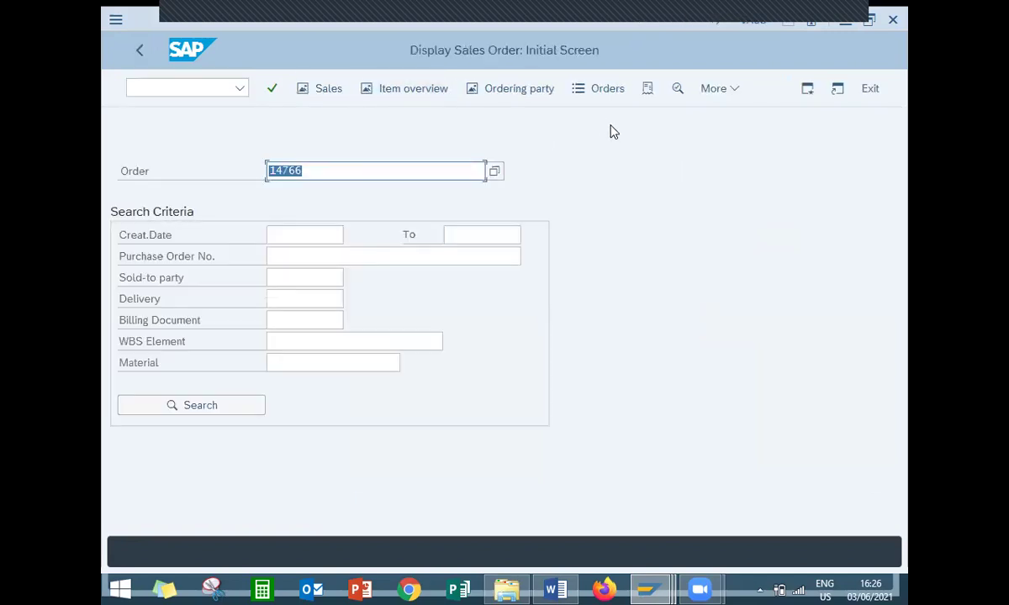
{"action": "left_click", "coordinate": [647, 89]}
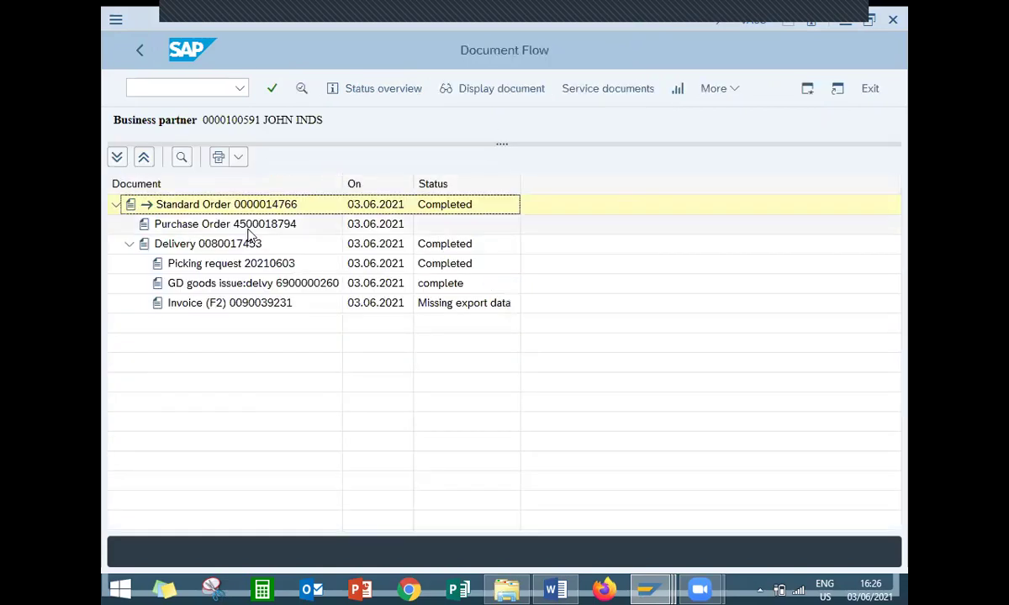
Examine the purchase order, delivery, picking request, goods issue and invoice entries in the sales order's document flow.
{"action": "left_click", "coordinate": [249, 230]}
{"action": "left_click", "coordinate": [241, 247]}
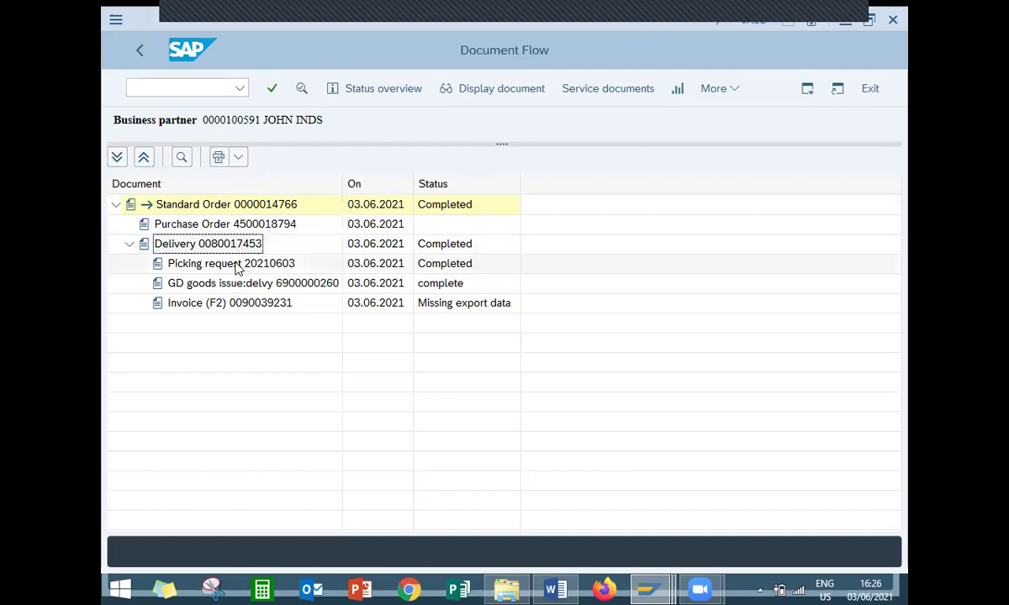
{"action": "left_click", "coordinate": [237, 266]}
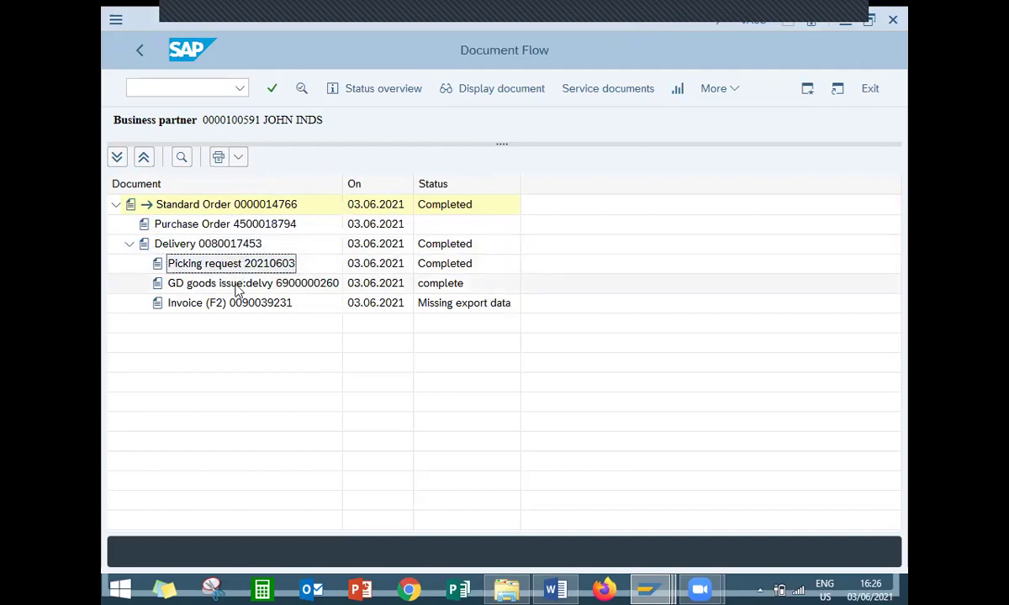
{"action": "left_click", "coordinate": [238, 287]}
{"action": "left_click", "coordinate": [234, 303]}
{"action": "left_click", "coordinate": [241, 229]}
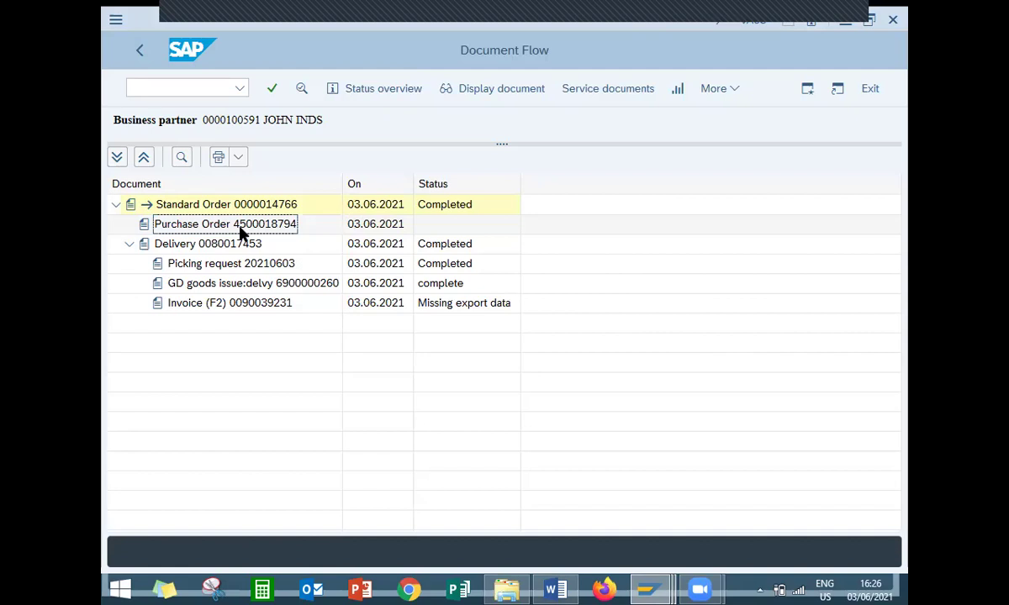
Switch to the Word document and review the individual purchase order process flow from its title.
{"action": "left_click", "coordinate": [554, 588]}
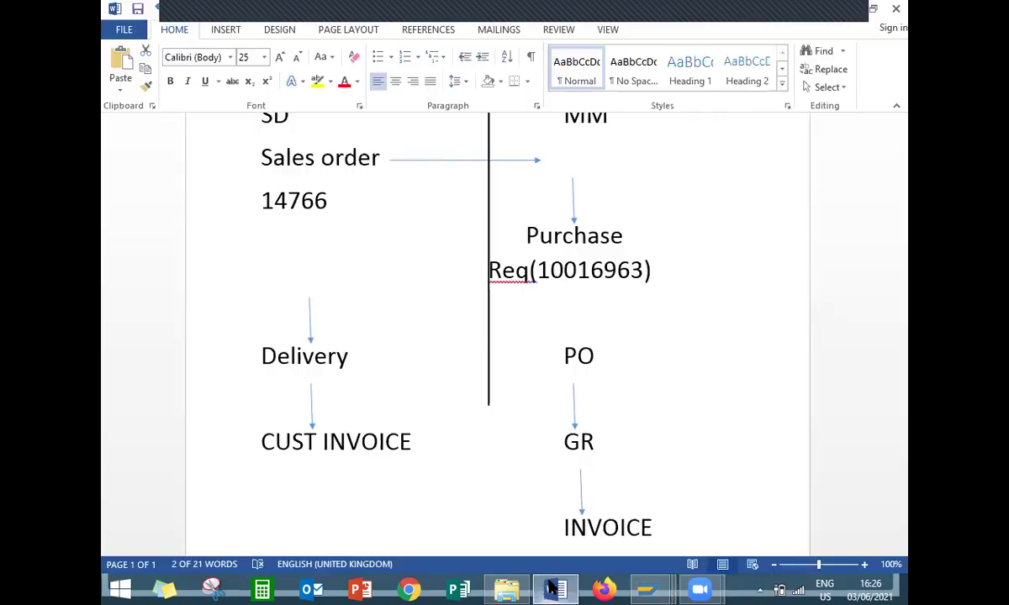
{"action": "left_click_drag", "start_coordinate": [901, 289], "coordinate": [901, 227]}
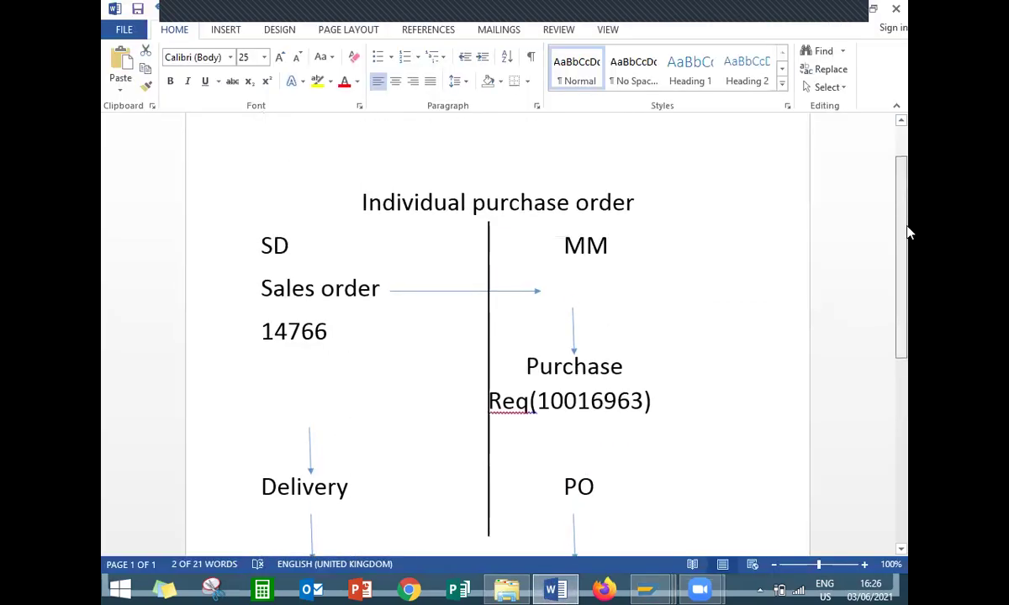